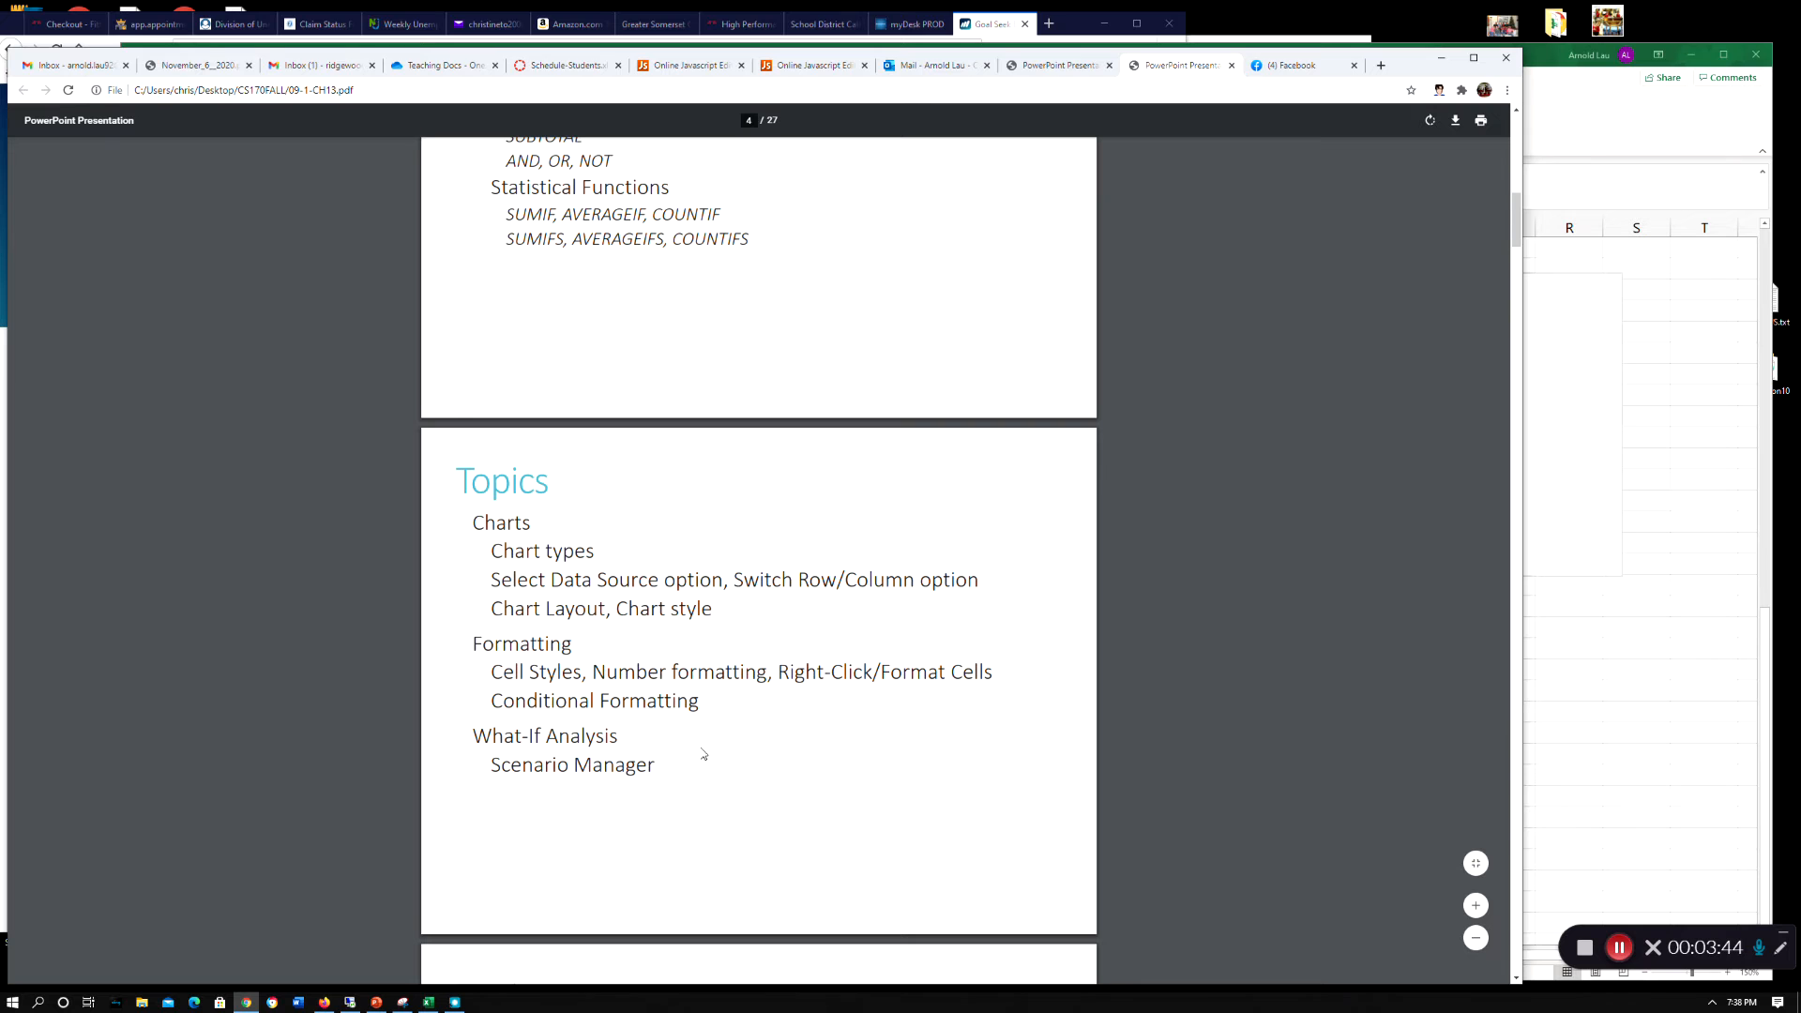
- Skim the Topics slides in the PDF and switch to the Excel workbook's loan calculation area on Sheet1
scroll(704, 759, "down", 2)
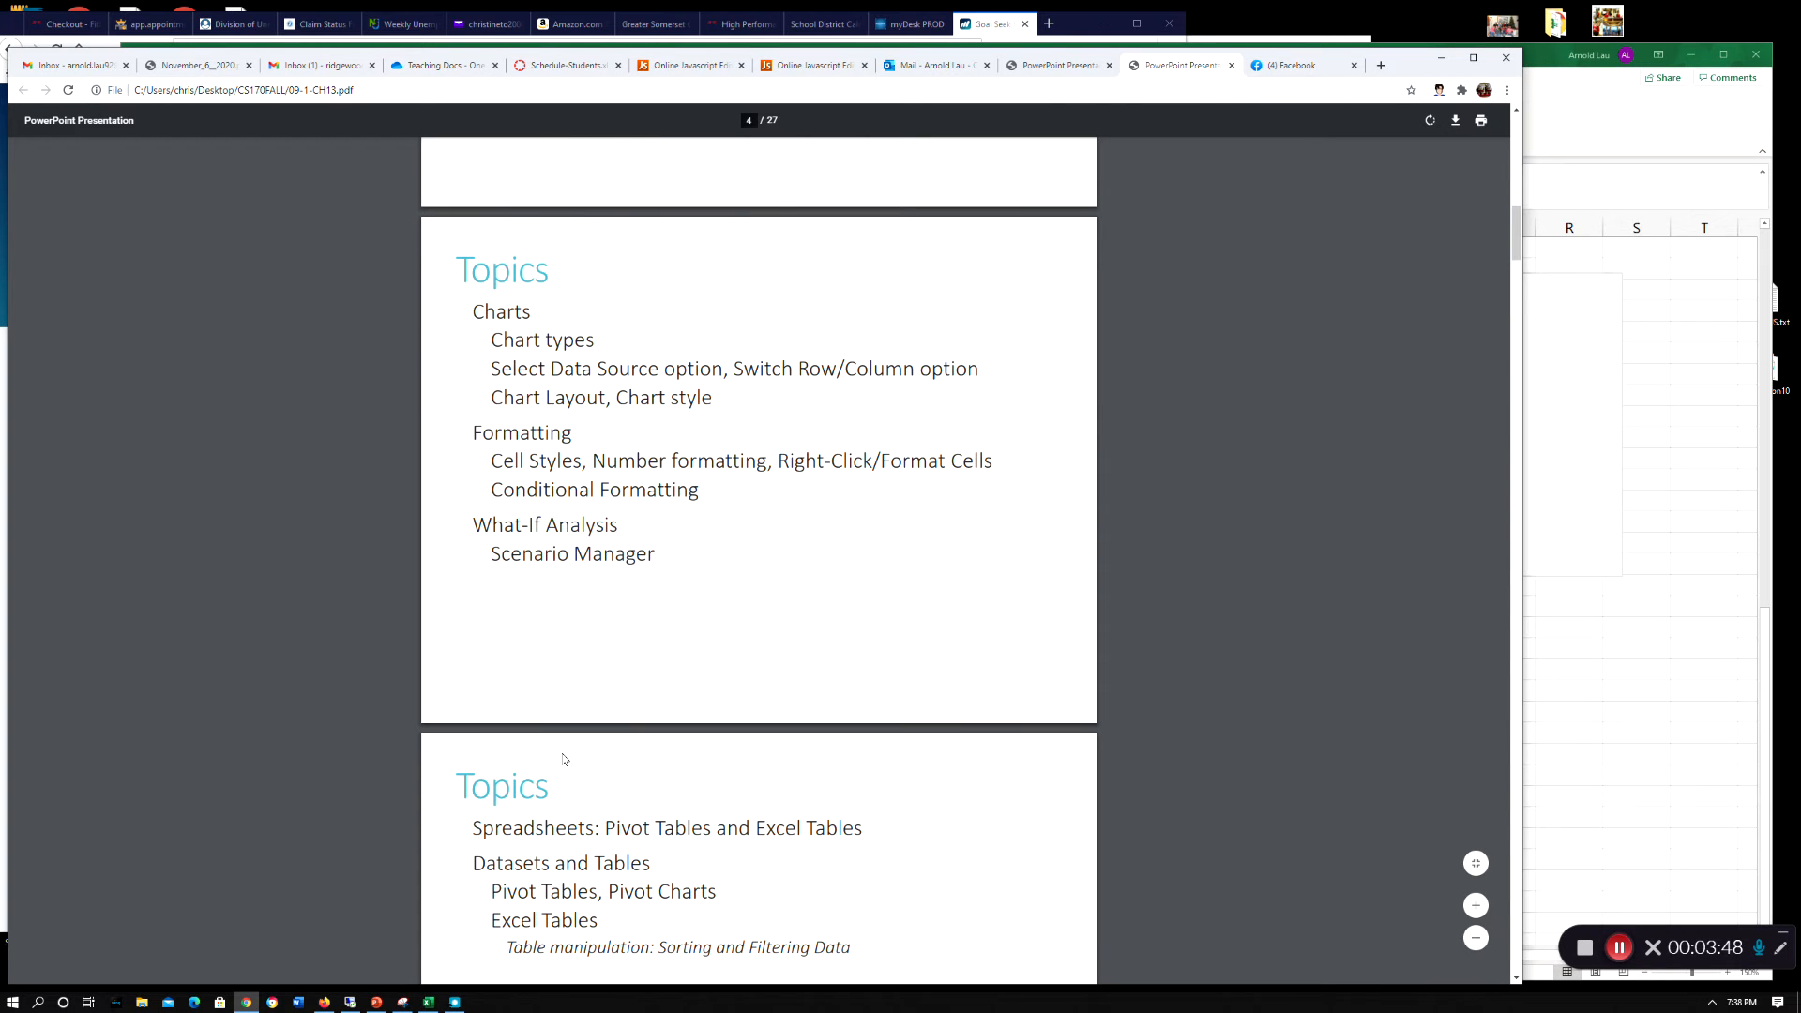
scroll(564, 760, "down", 2)
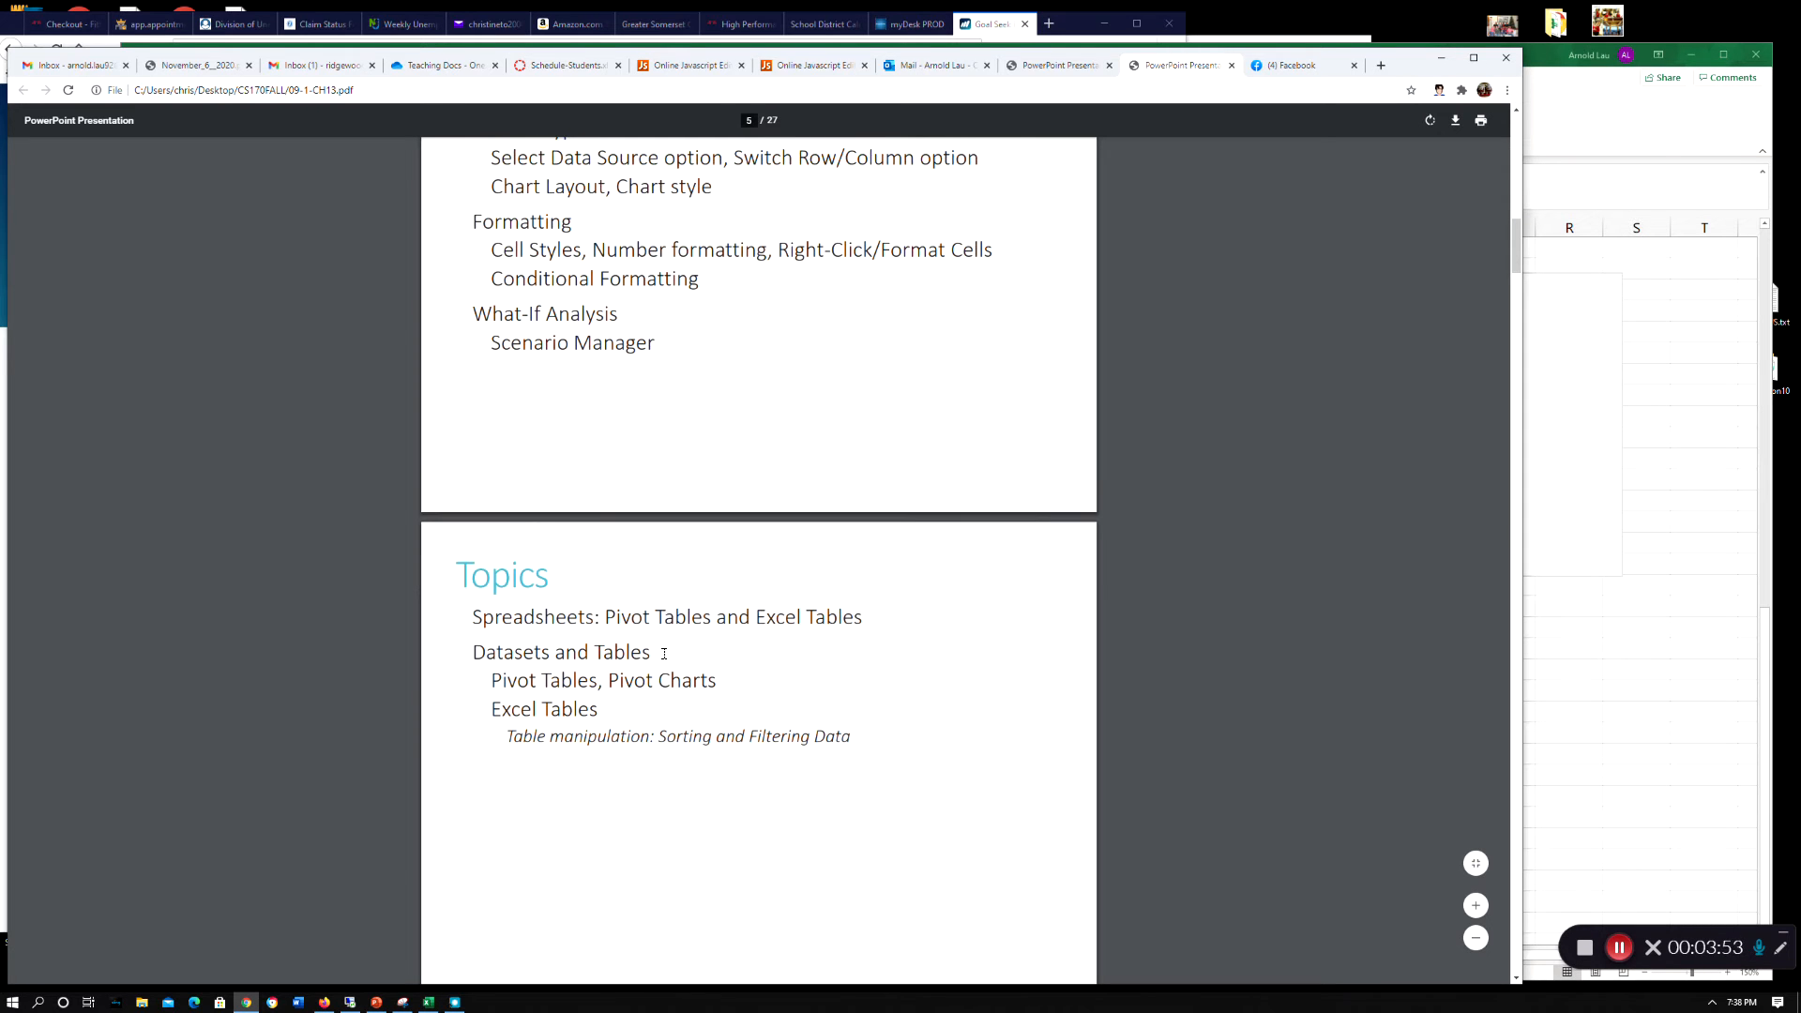
left_click(1586, 182)
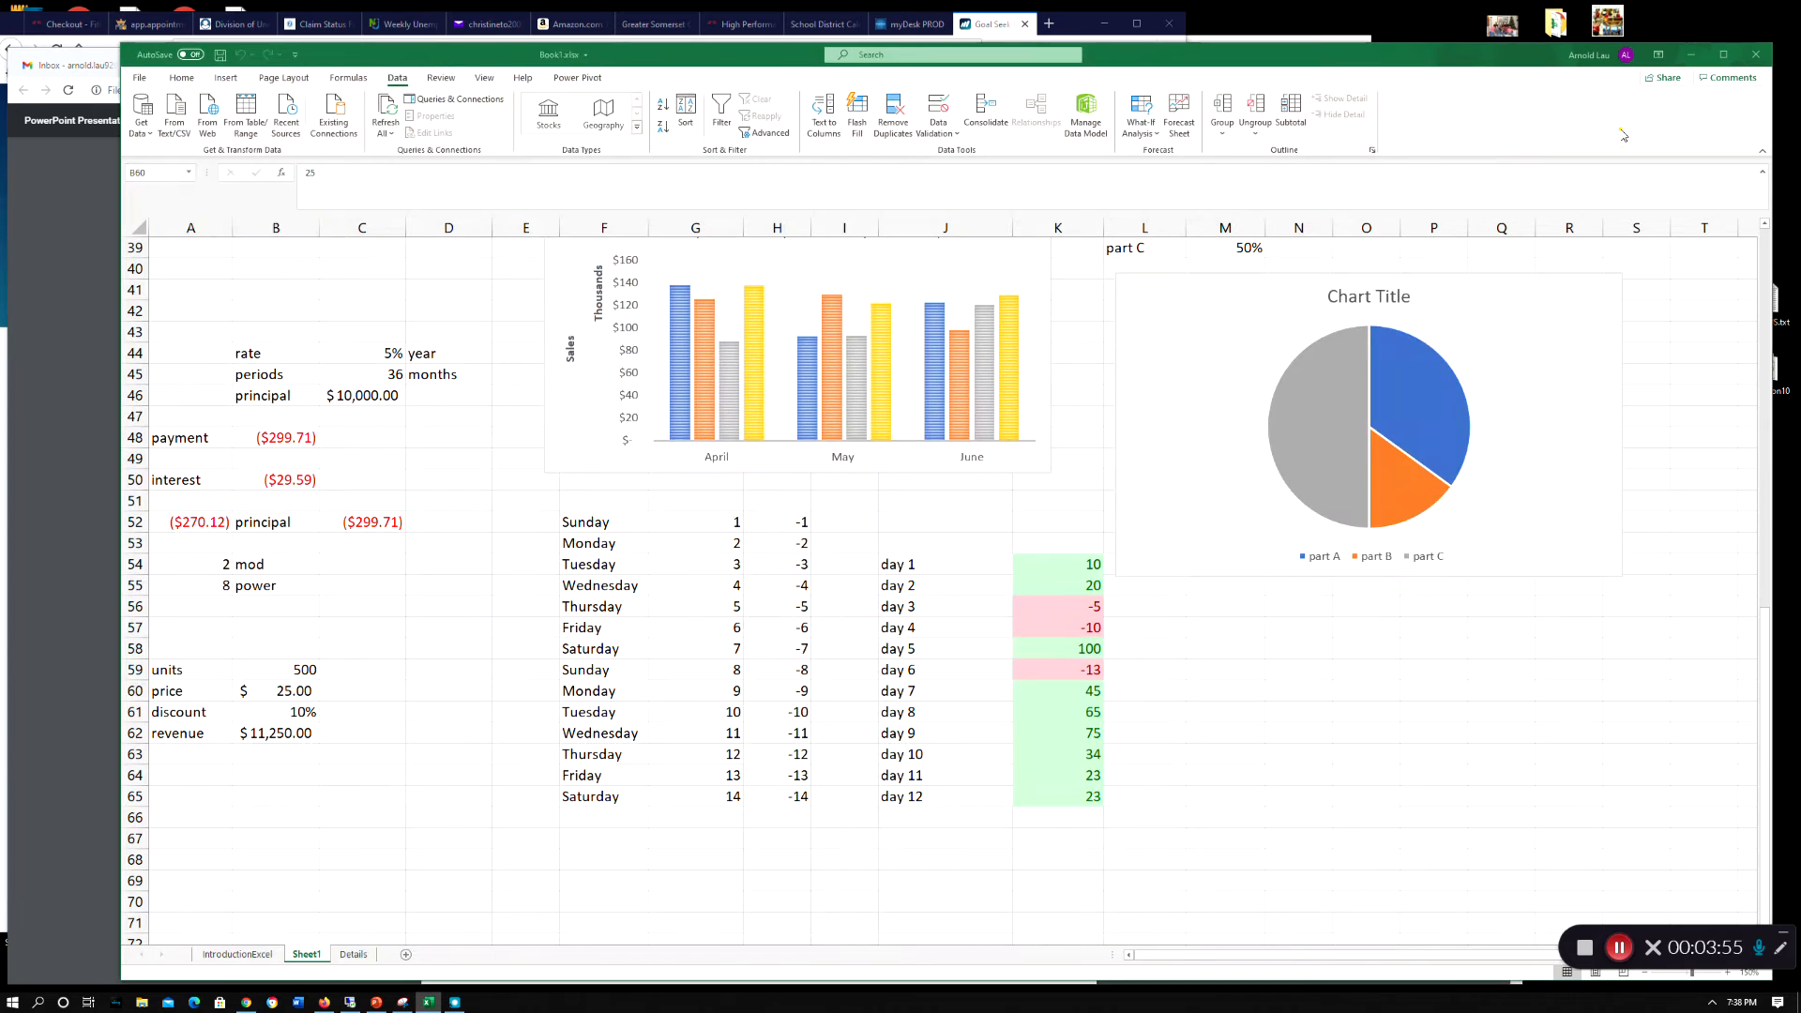
scroll(272, 455, "up", 1)
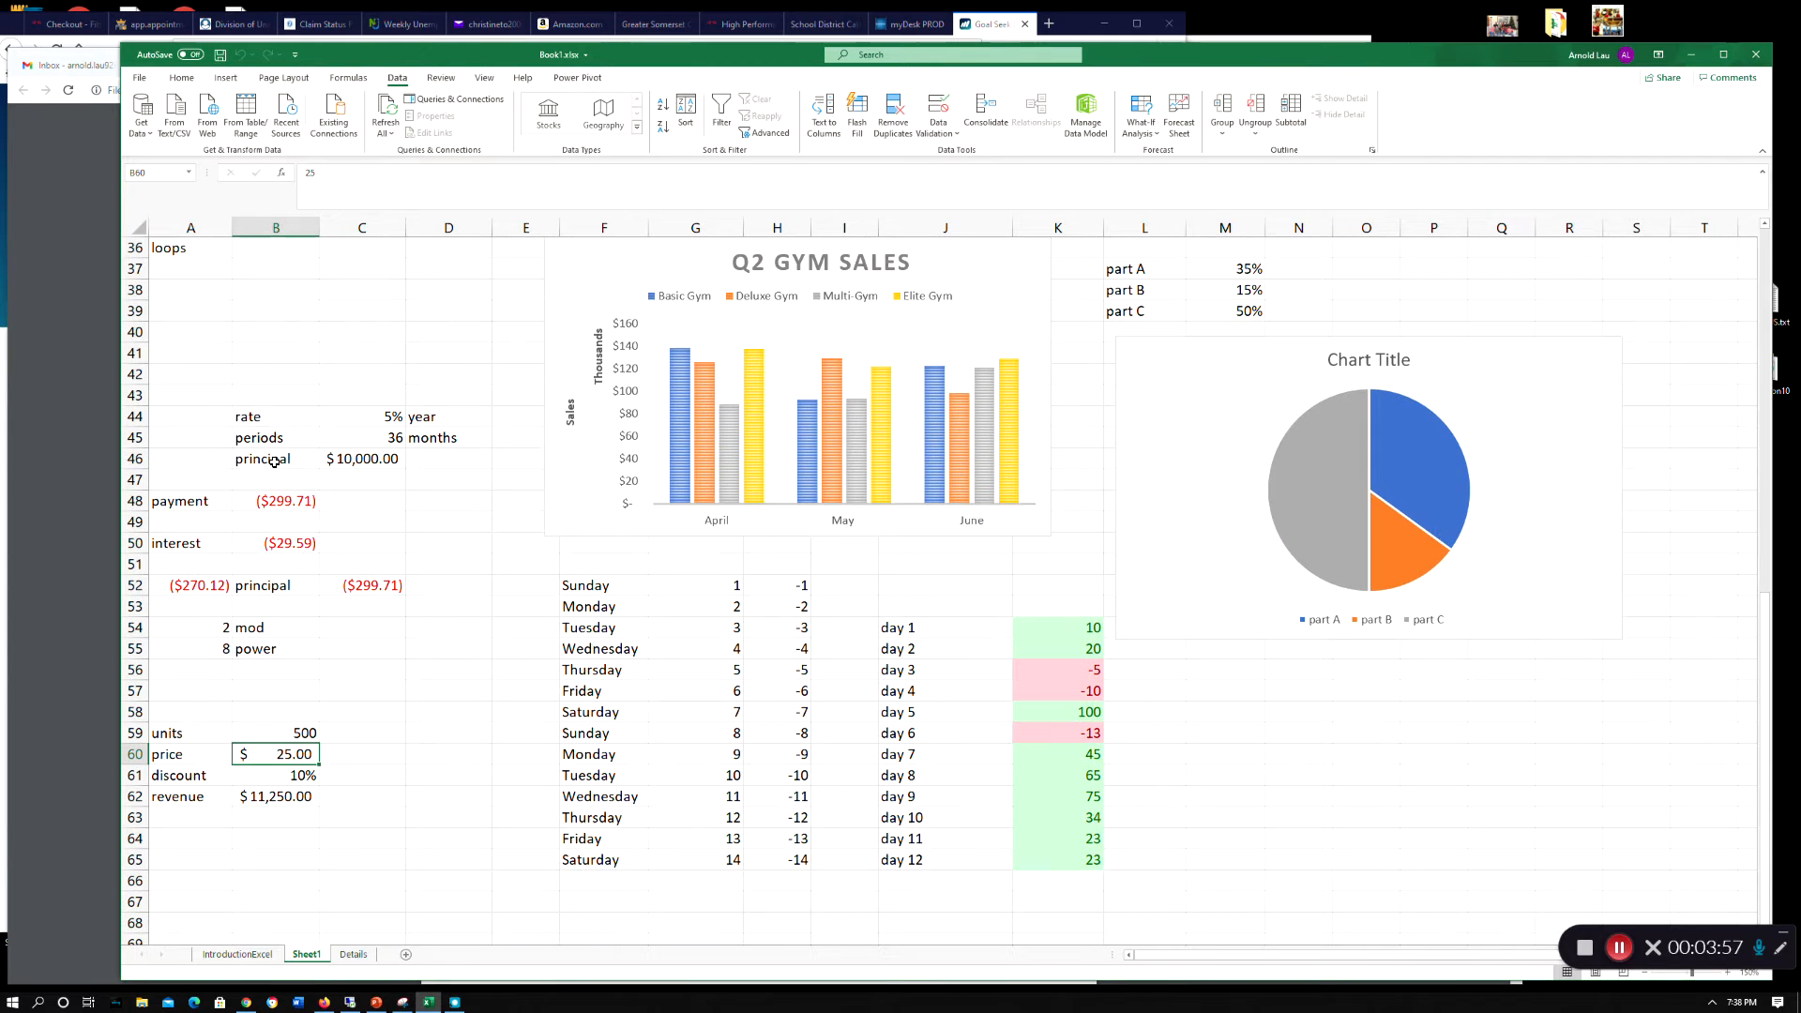
- Review the loan's rate, periods and principal entries together with their units in B44:D46
left_click(266, 418)
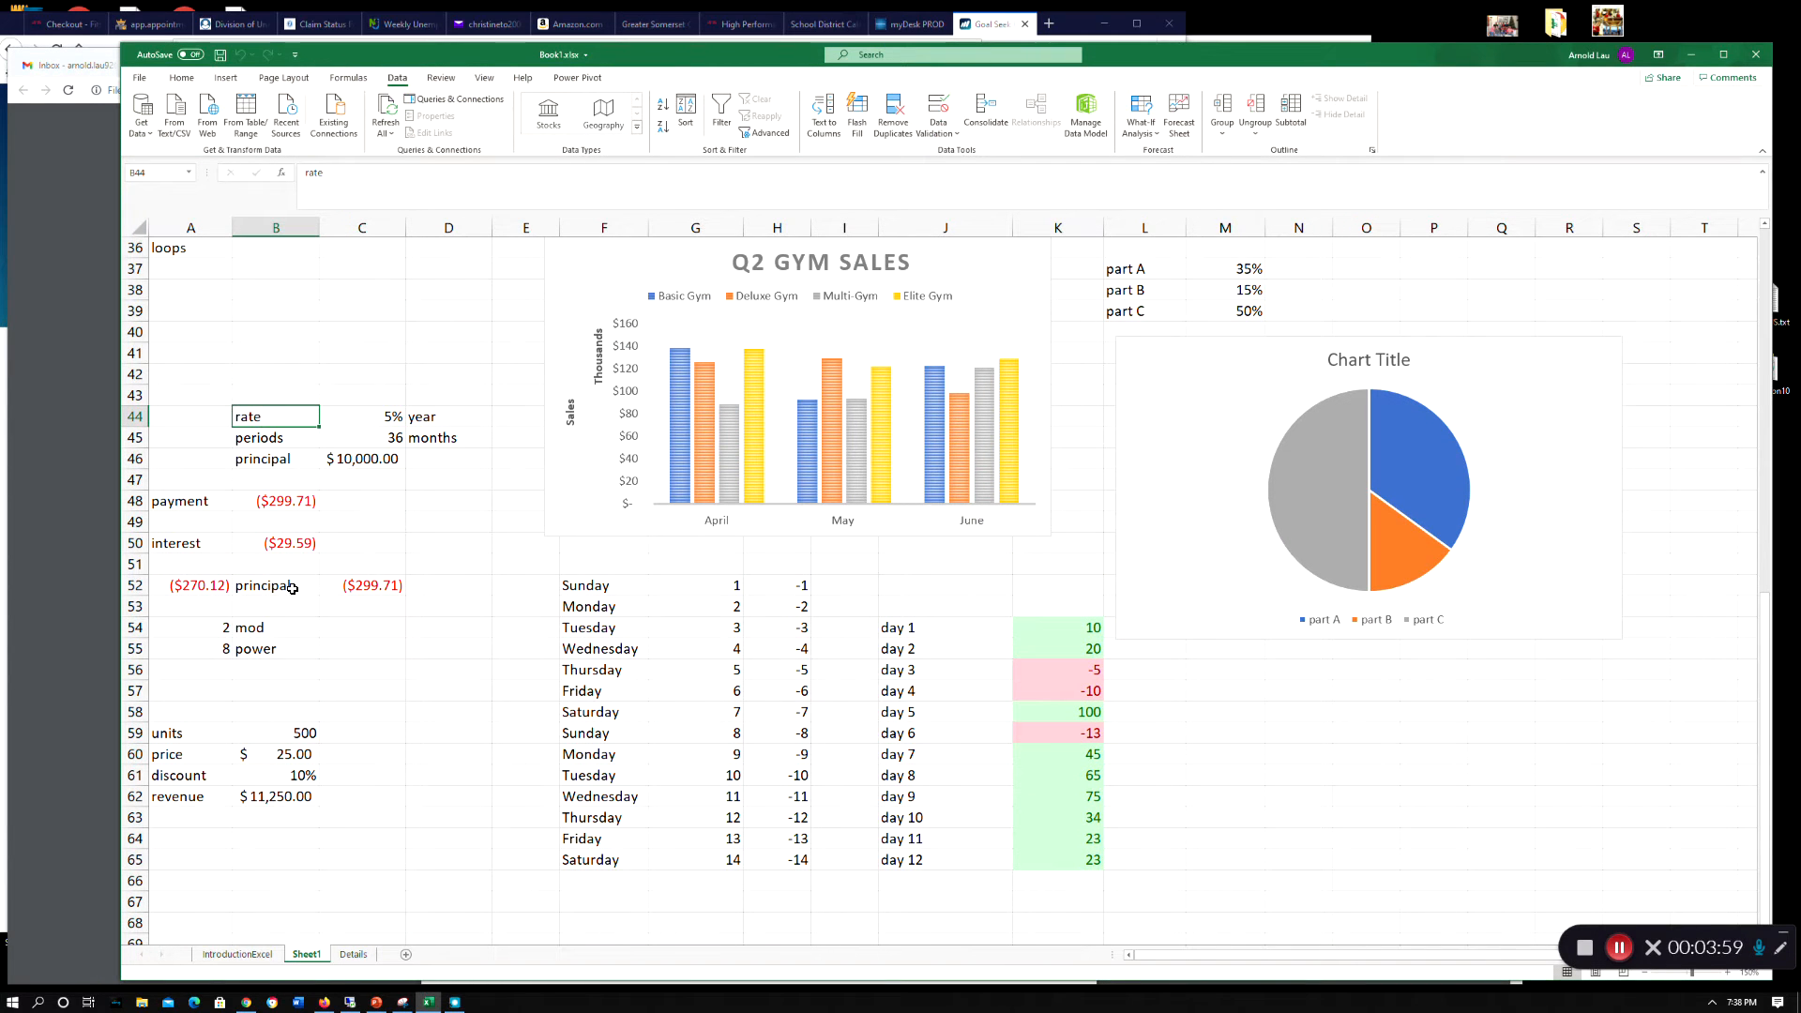
key("Right")
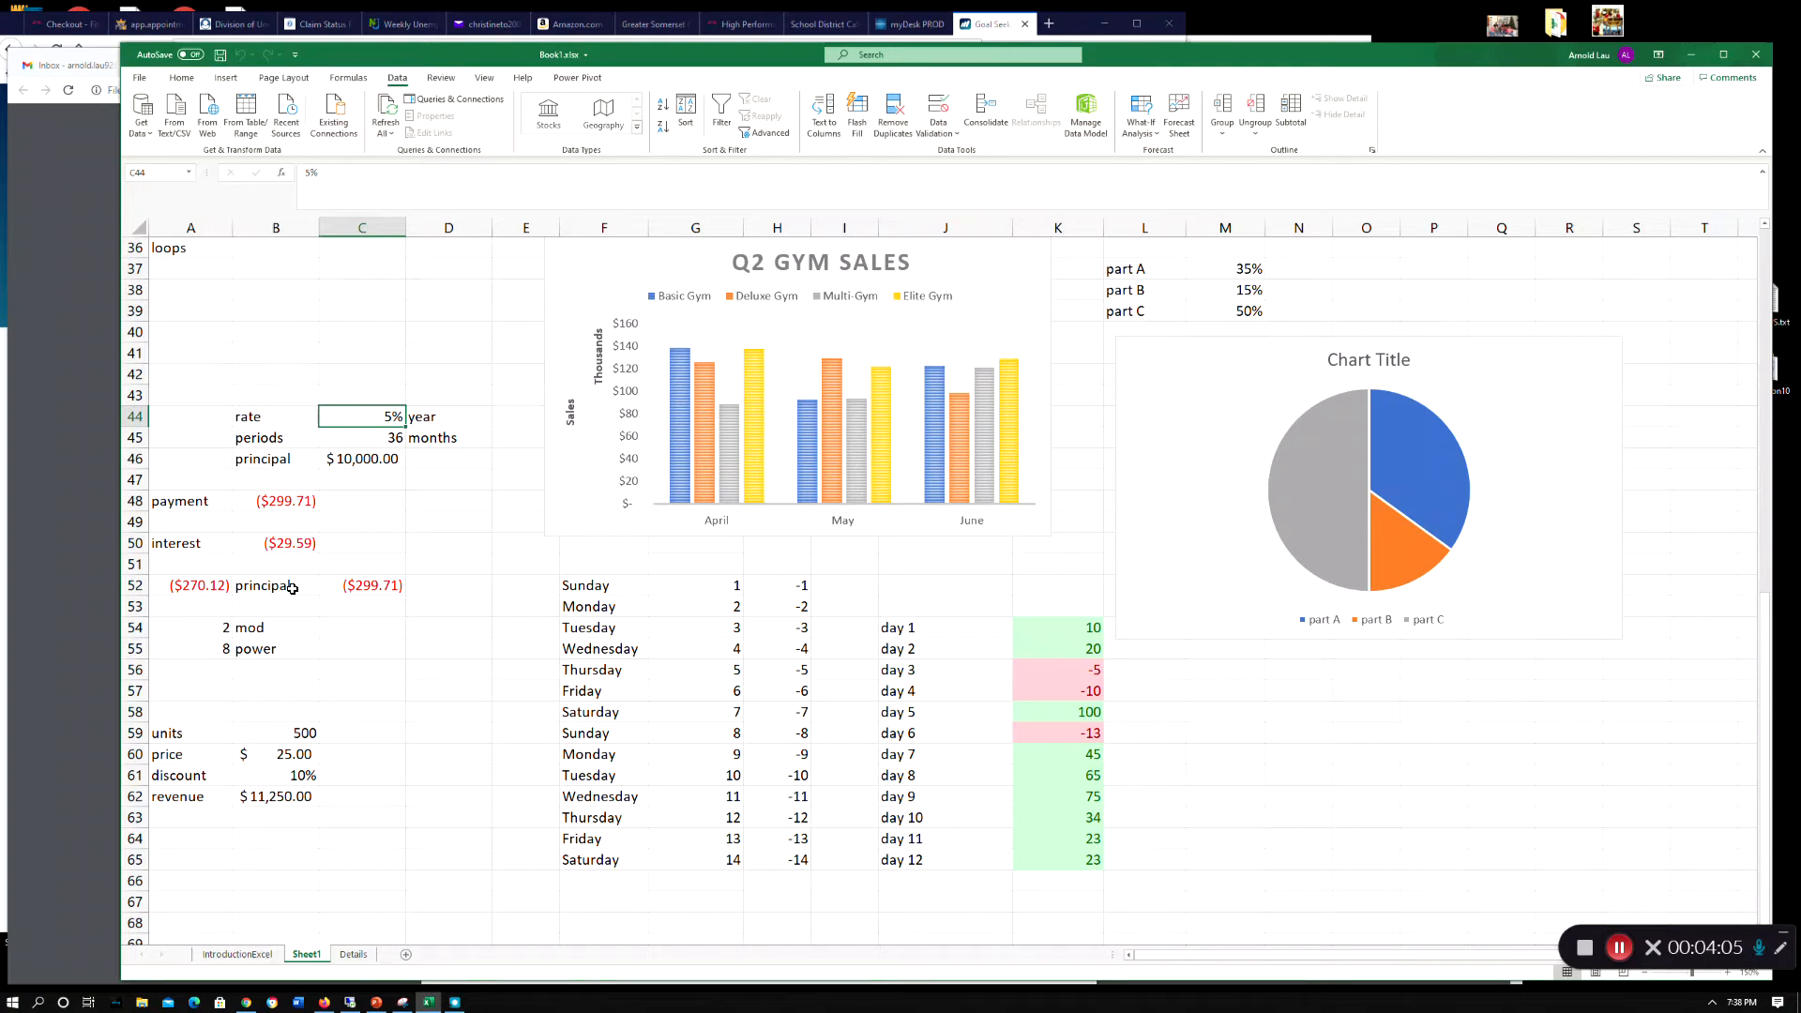
key("Right")
key("Down")
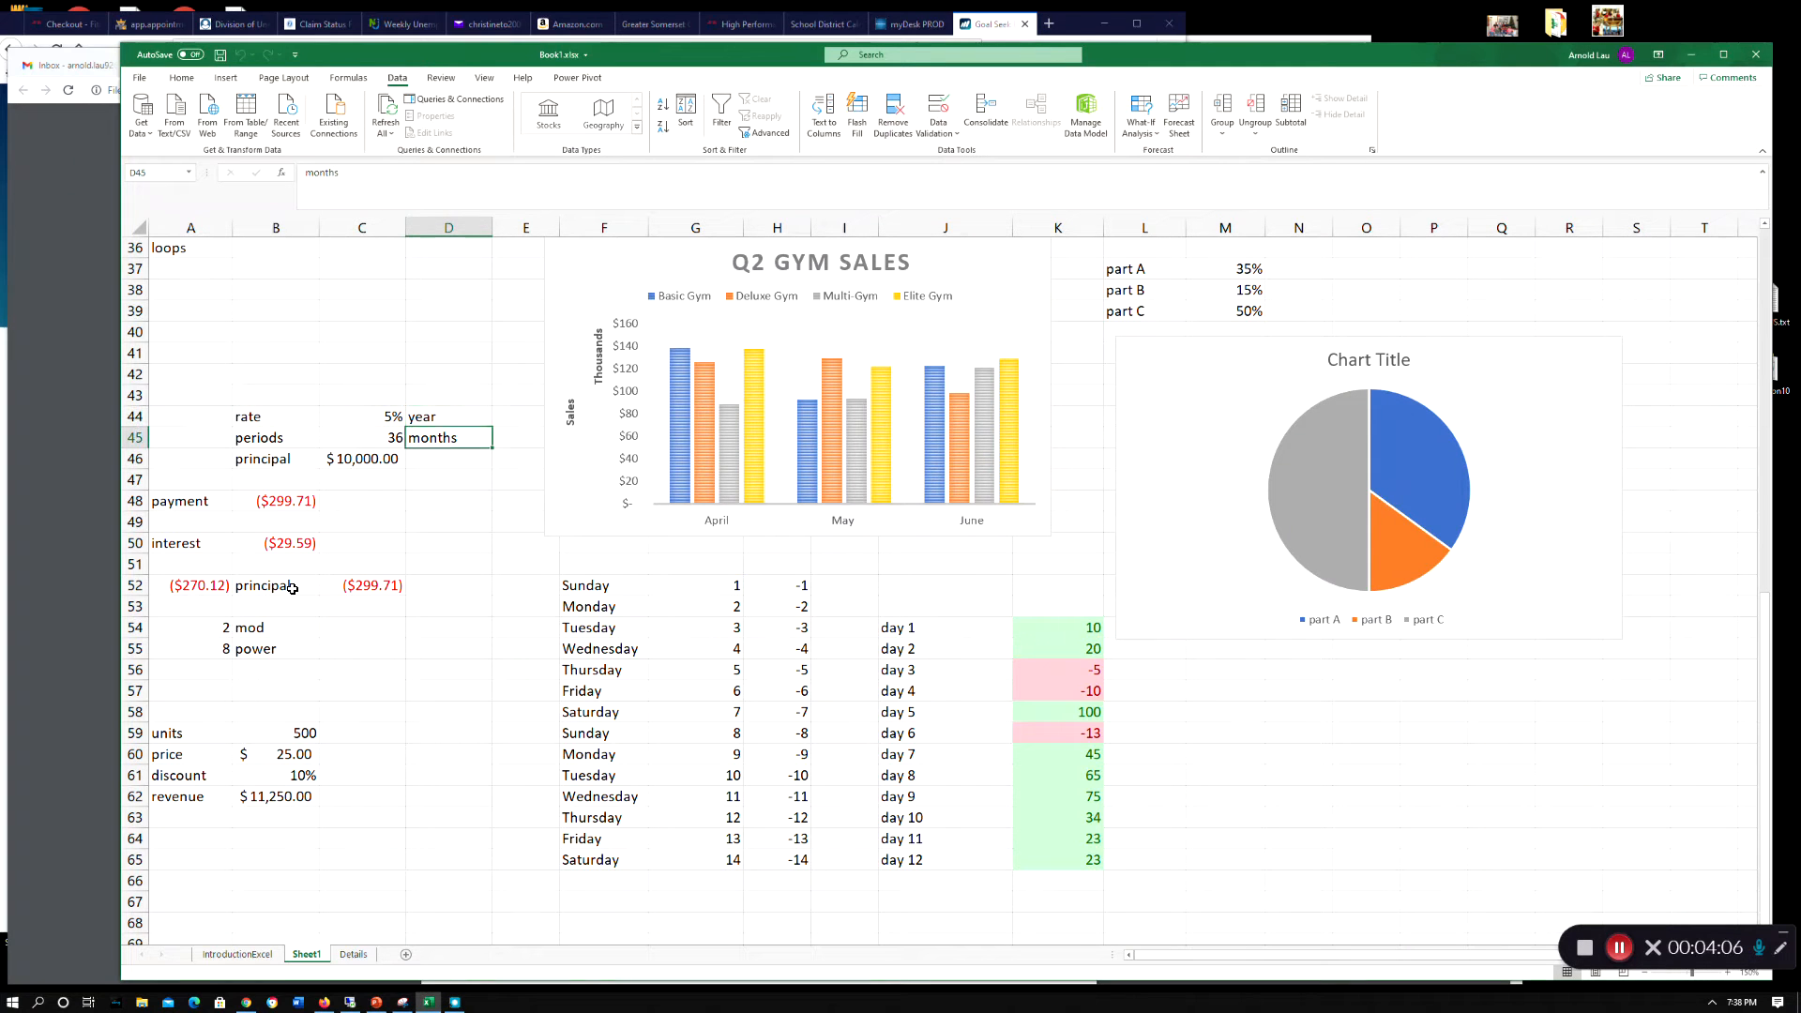
key("Left")
key("Left")
key("Right")
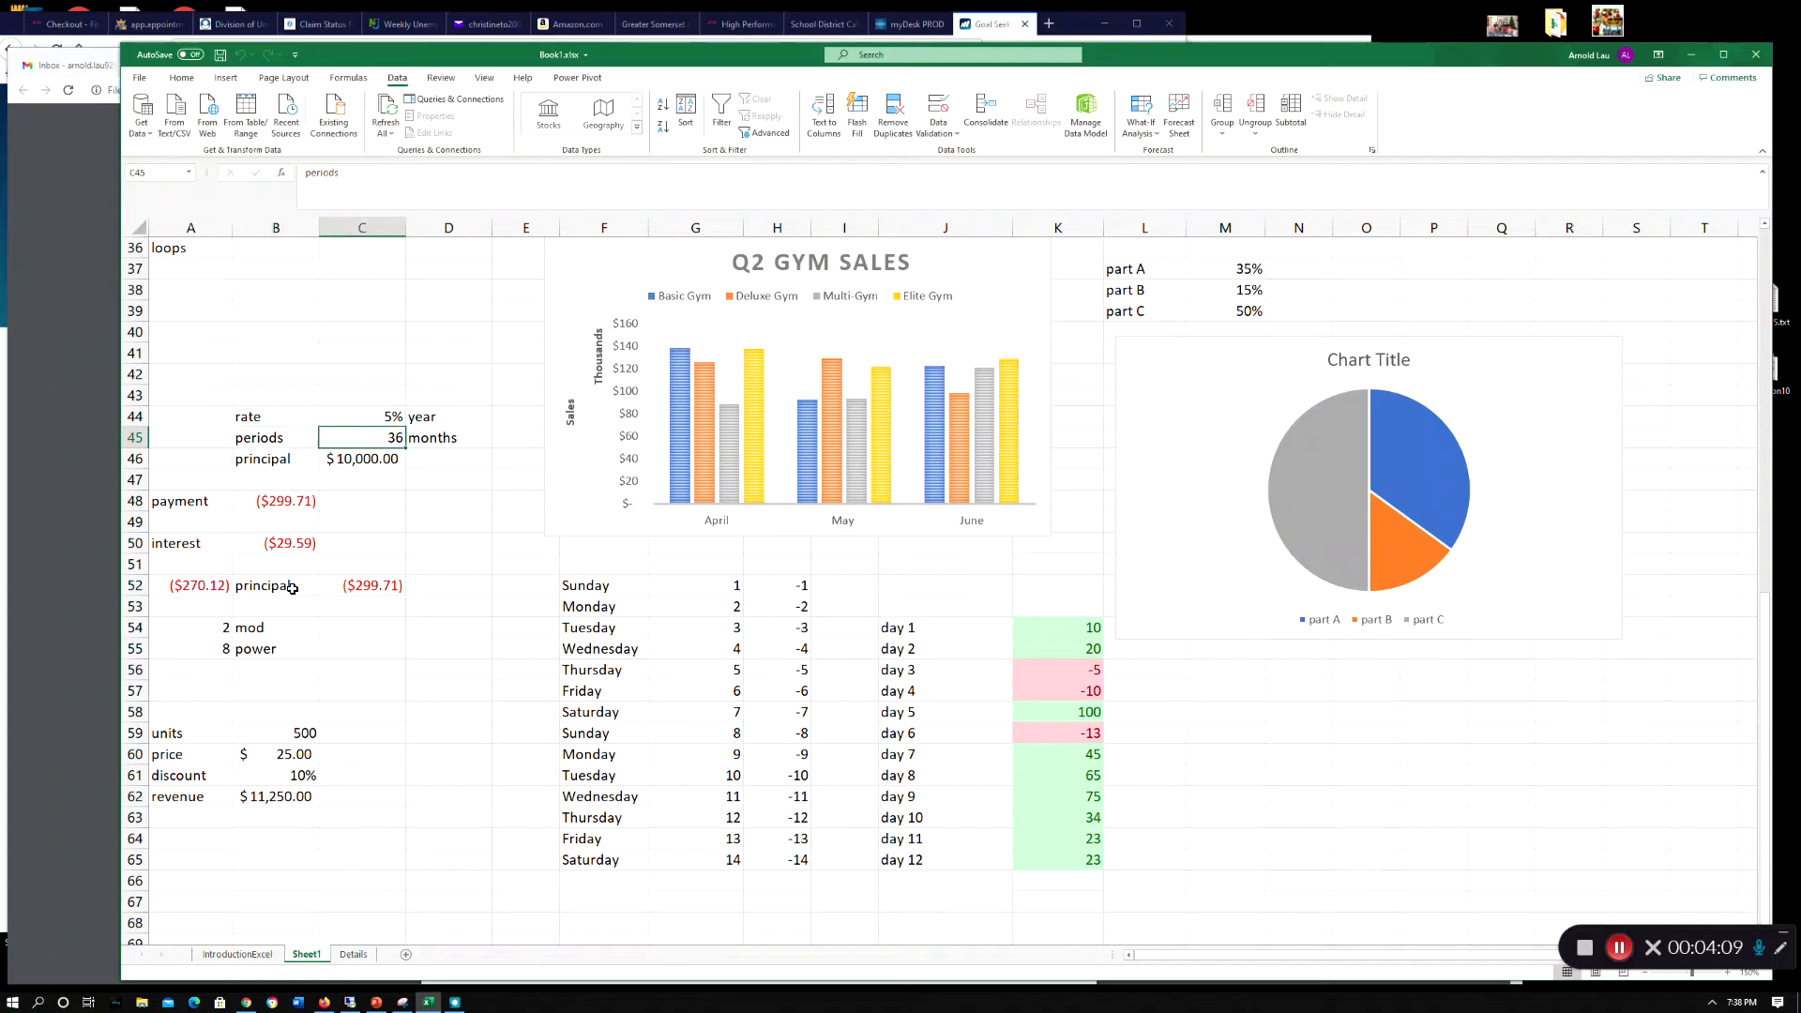
key("Right")
key("Left")
key("Left")
key("Down")
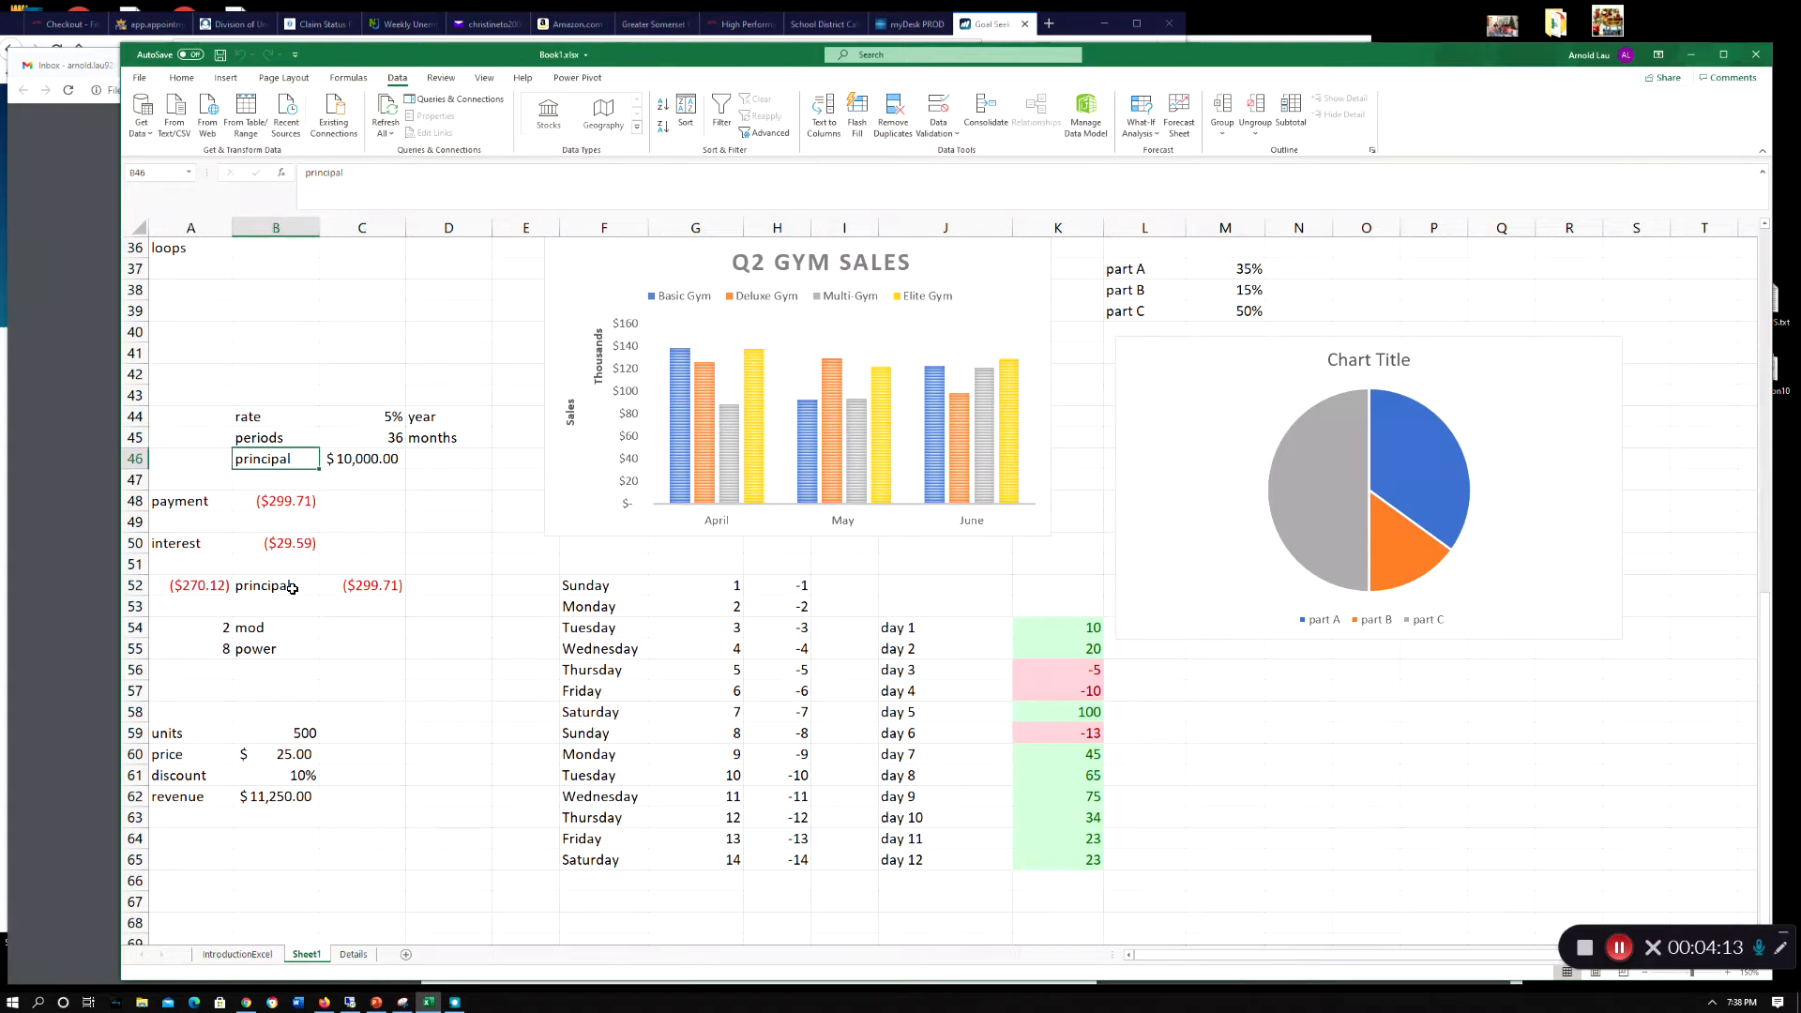
key("Right")
key("Right")
key("Left")
key("Right")
key("Left")
key("Left")
- Inspect the arguments of the payment formula in B48 and re-enter it as =PMT(C44/12,C45,C46)
key("Down")
key("Left")
key("Down")
key("Right")
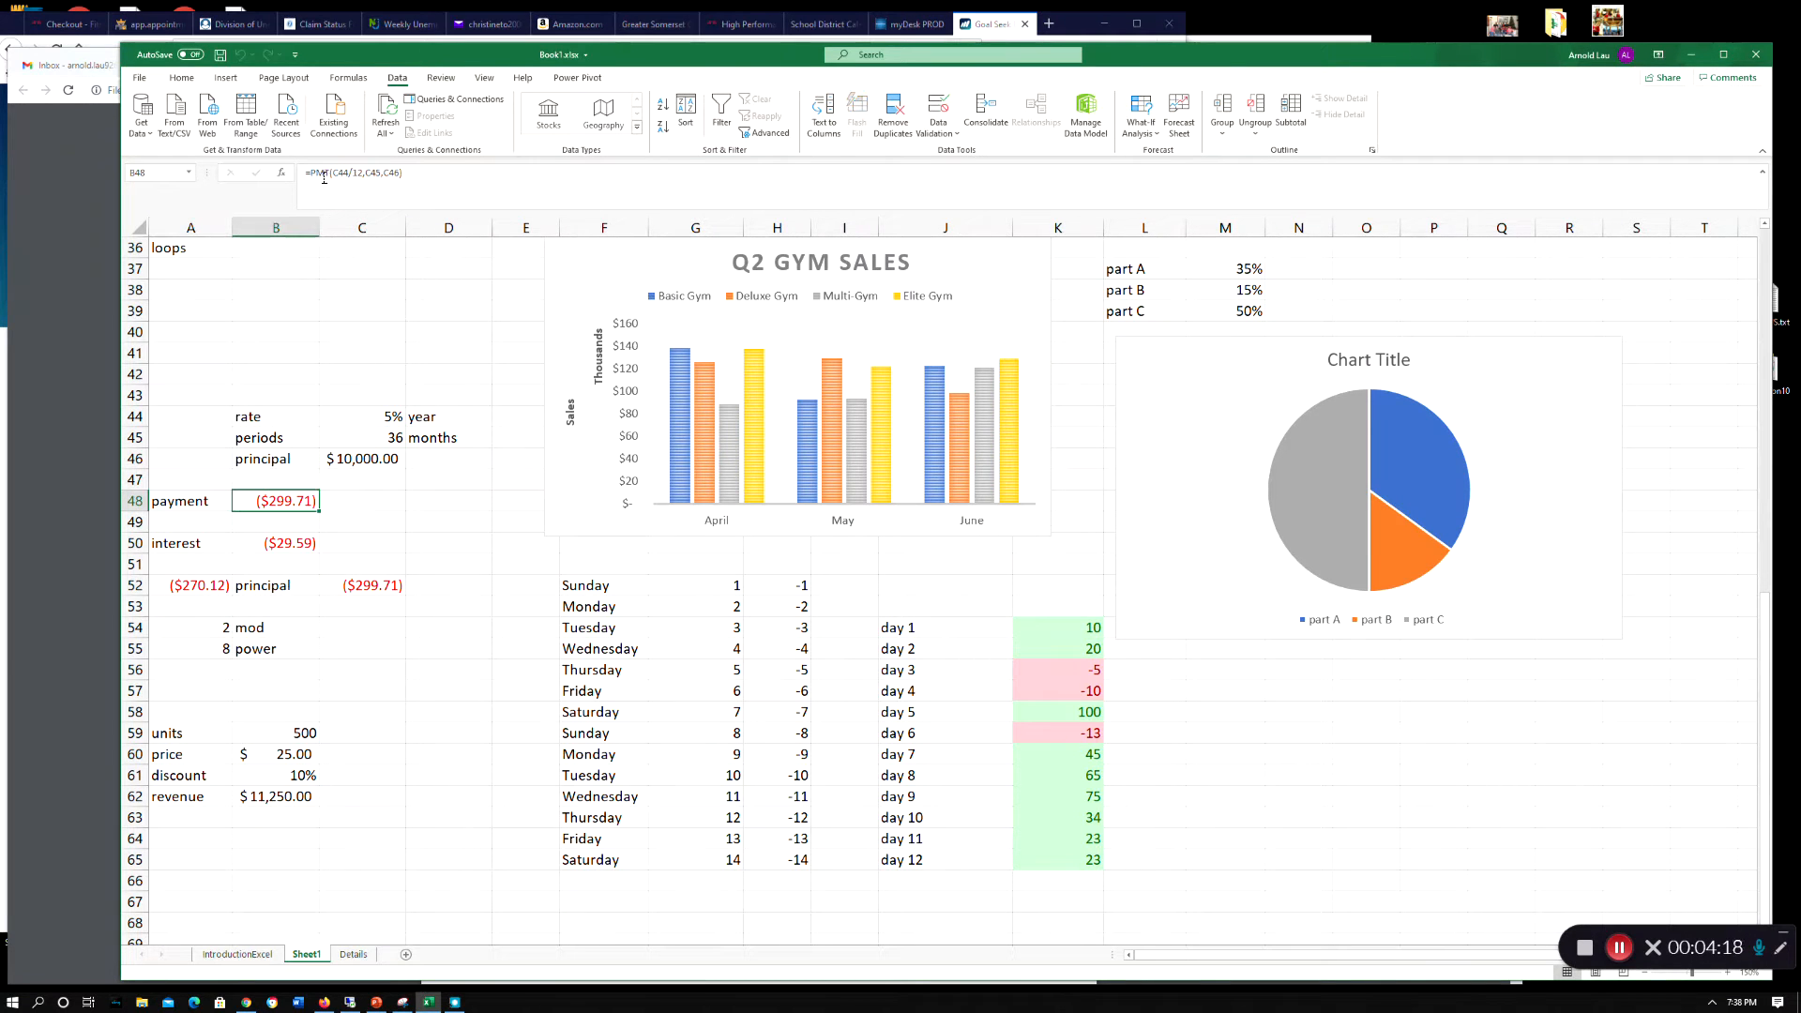
left_click(403, 174)
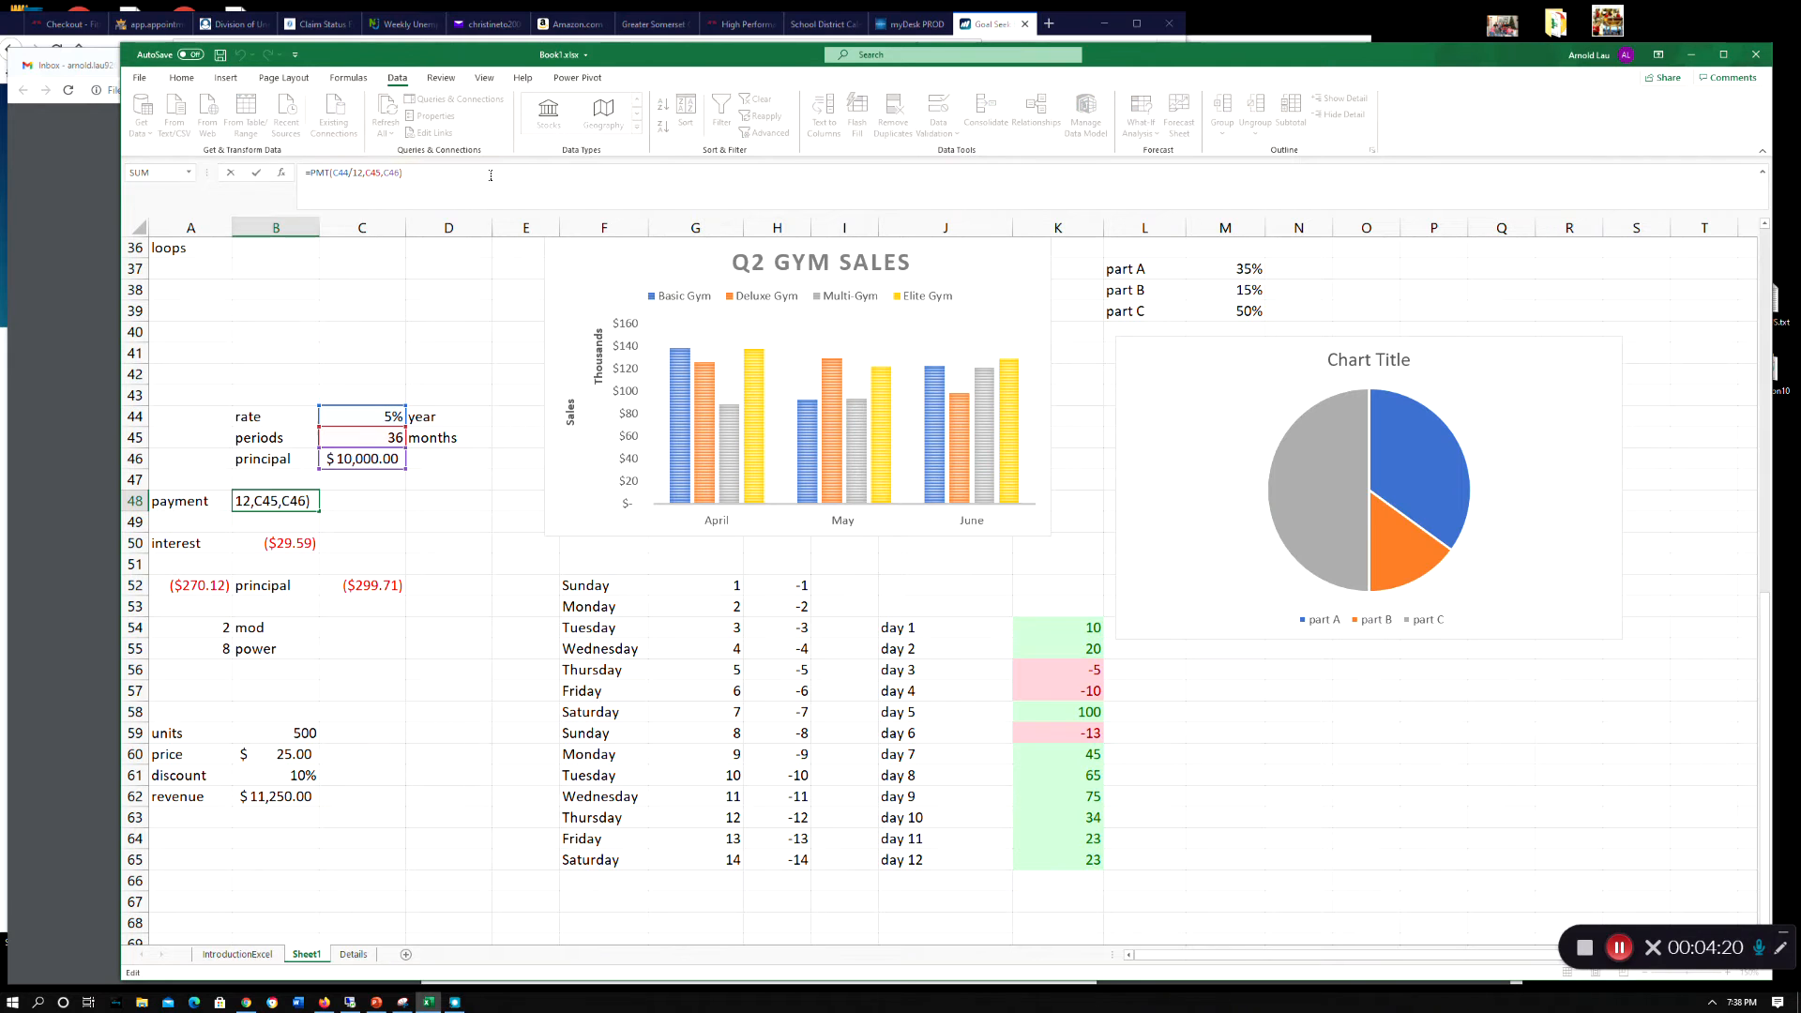
key("BackSpace")
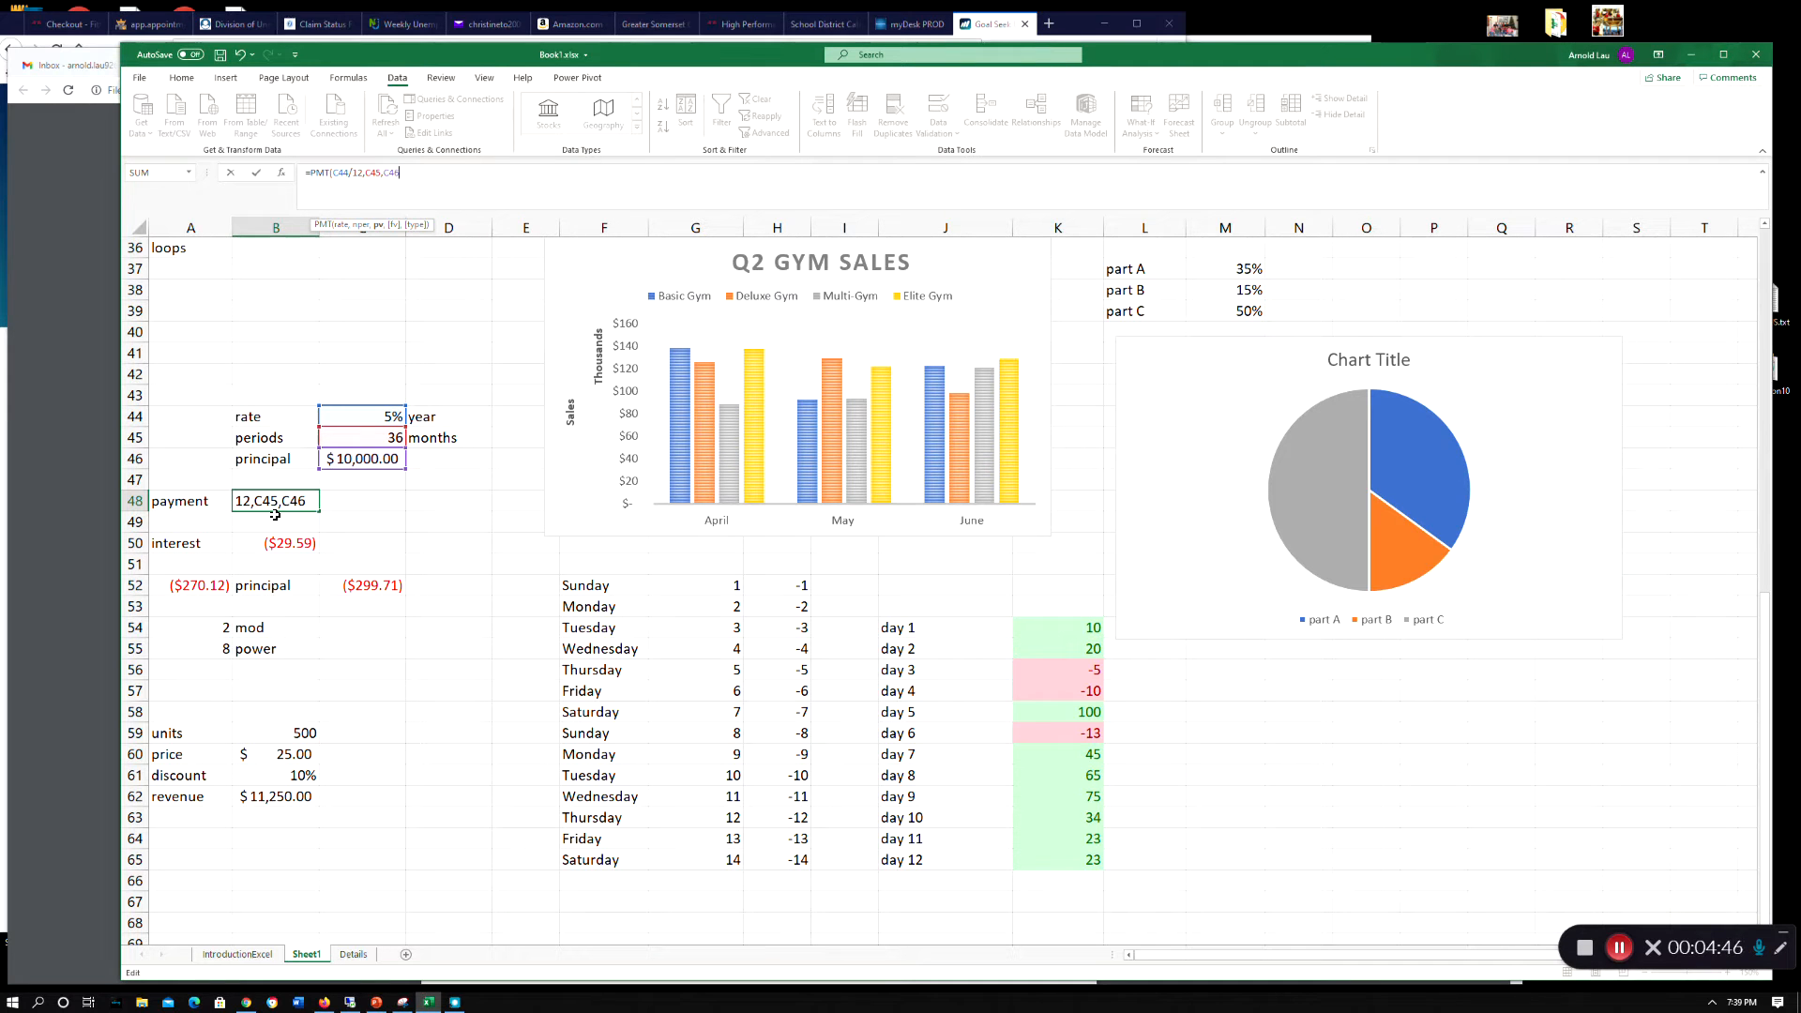
type(")")
key("ctrl+Return")
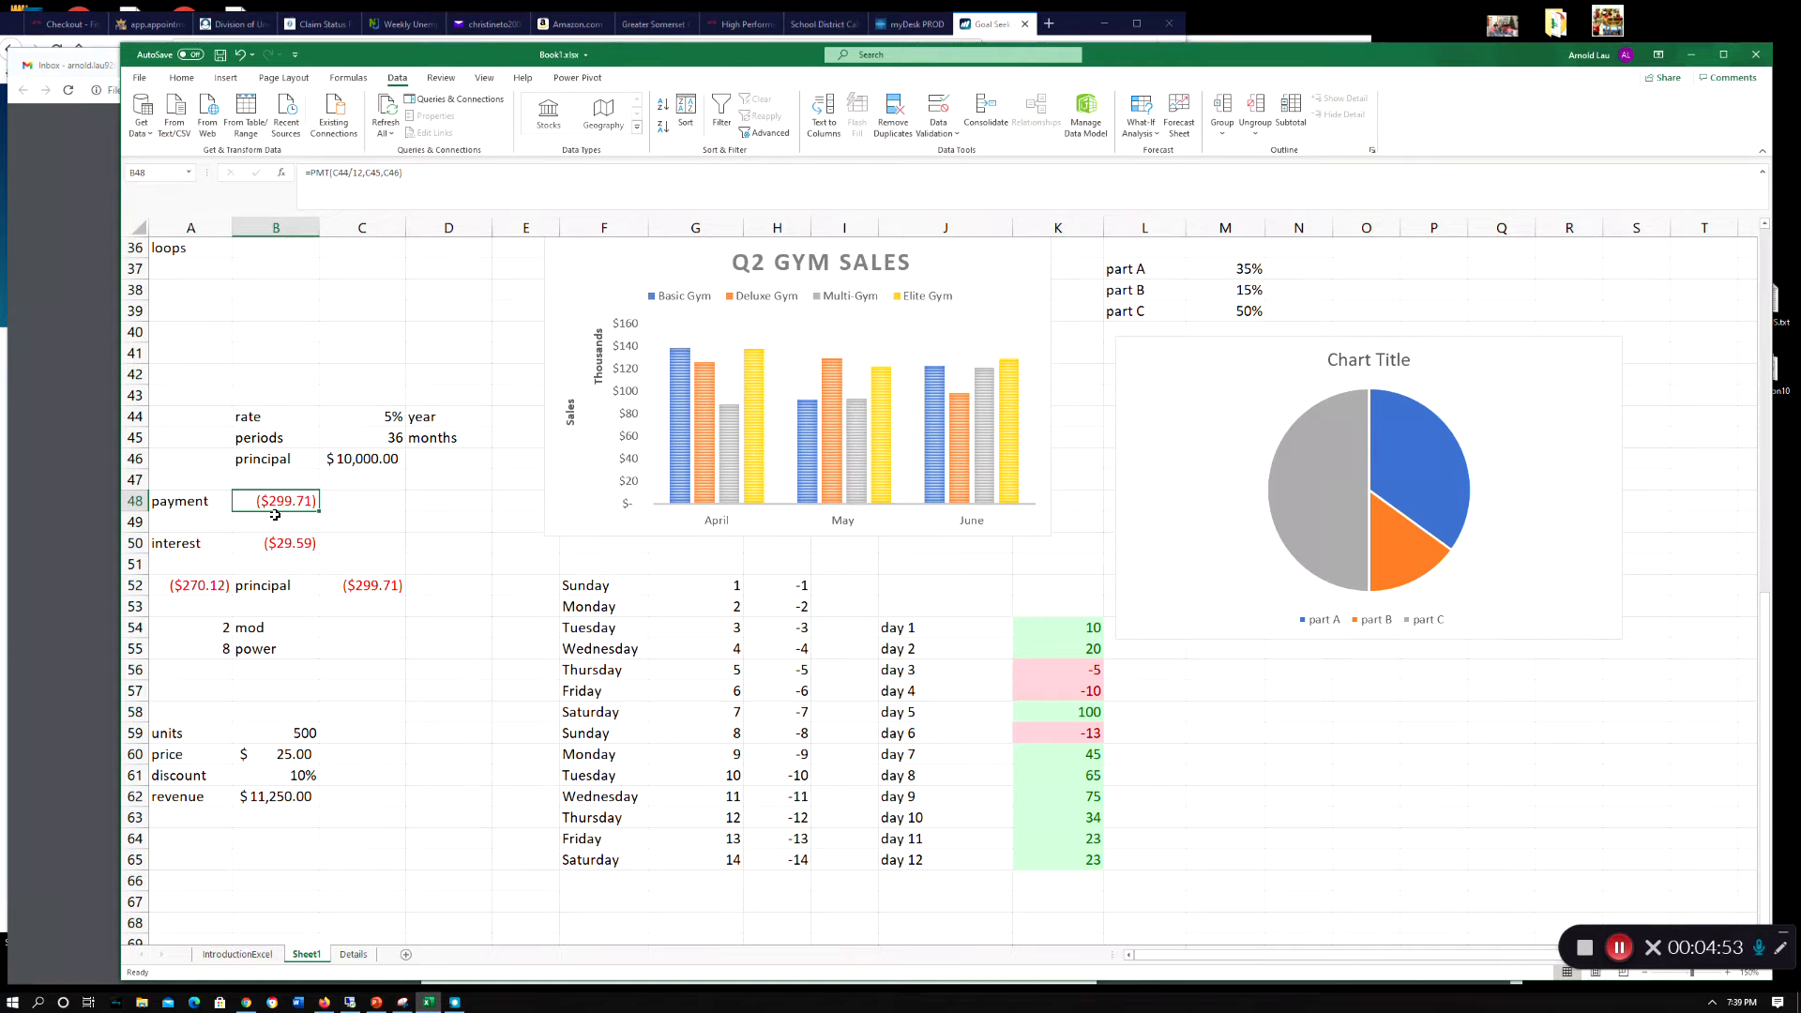
left_click(275, 519)
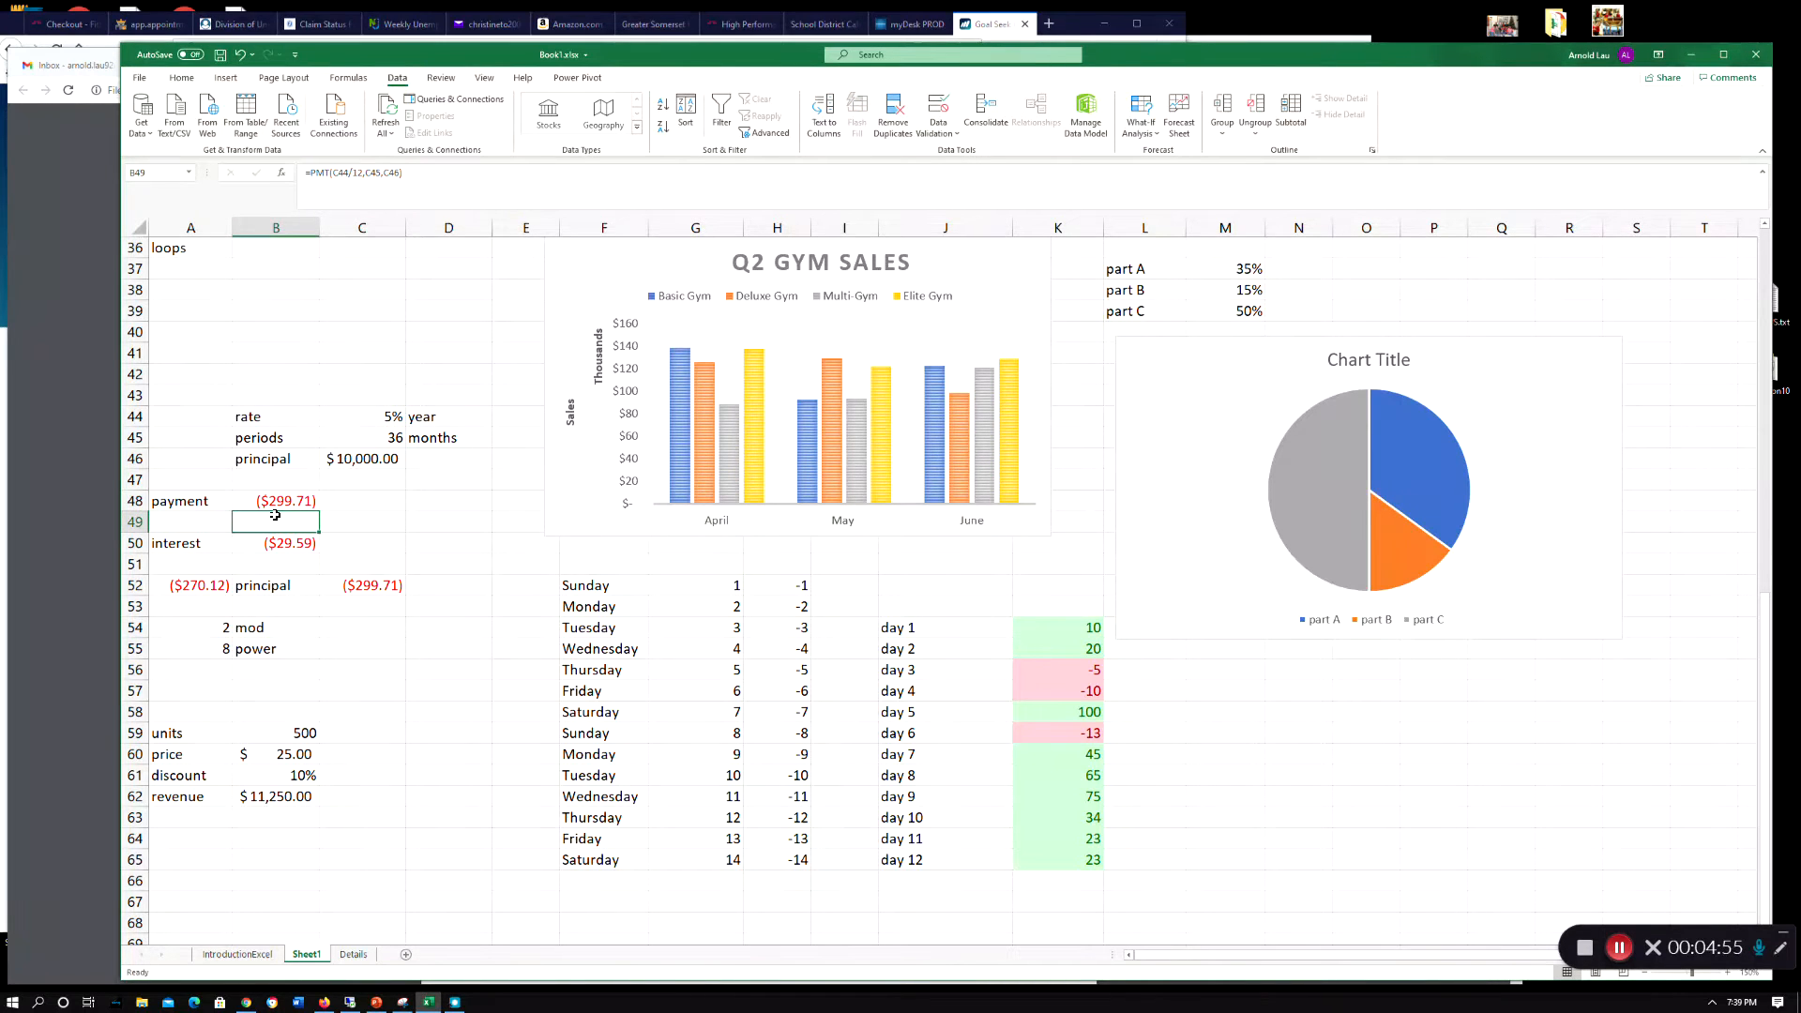
key("Up")
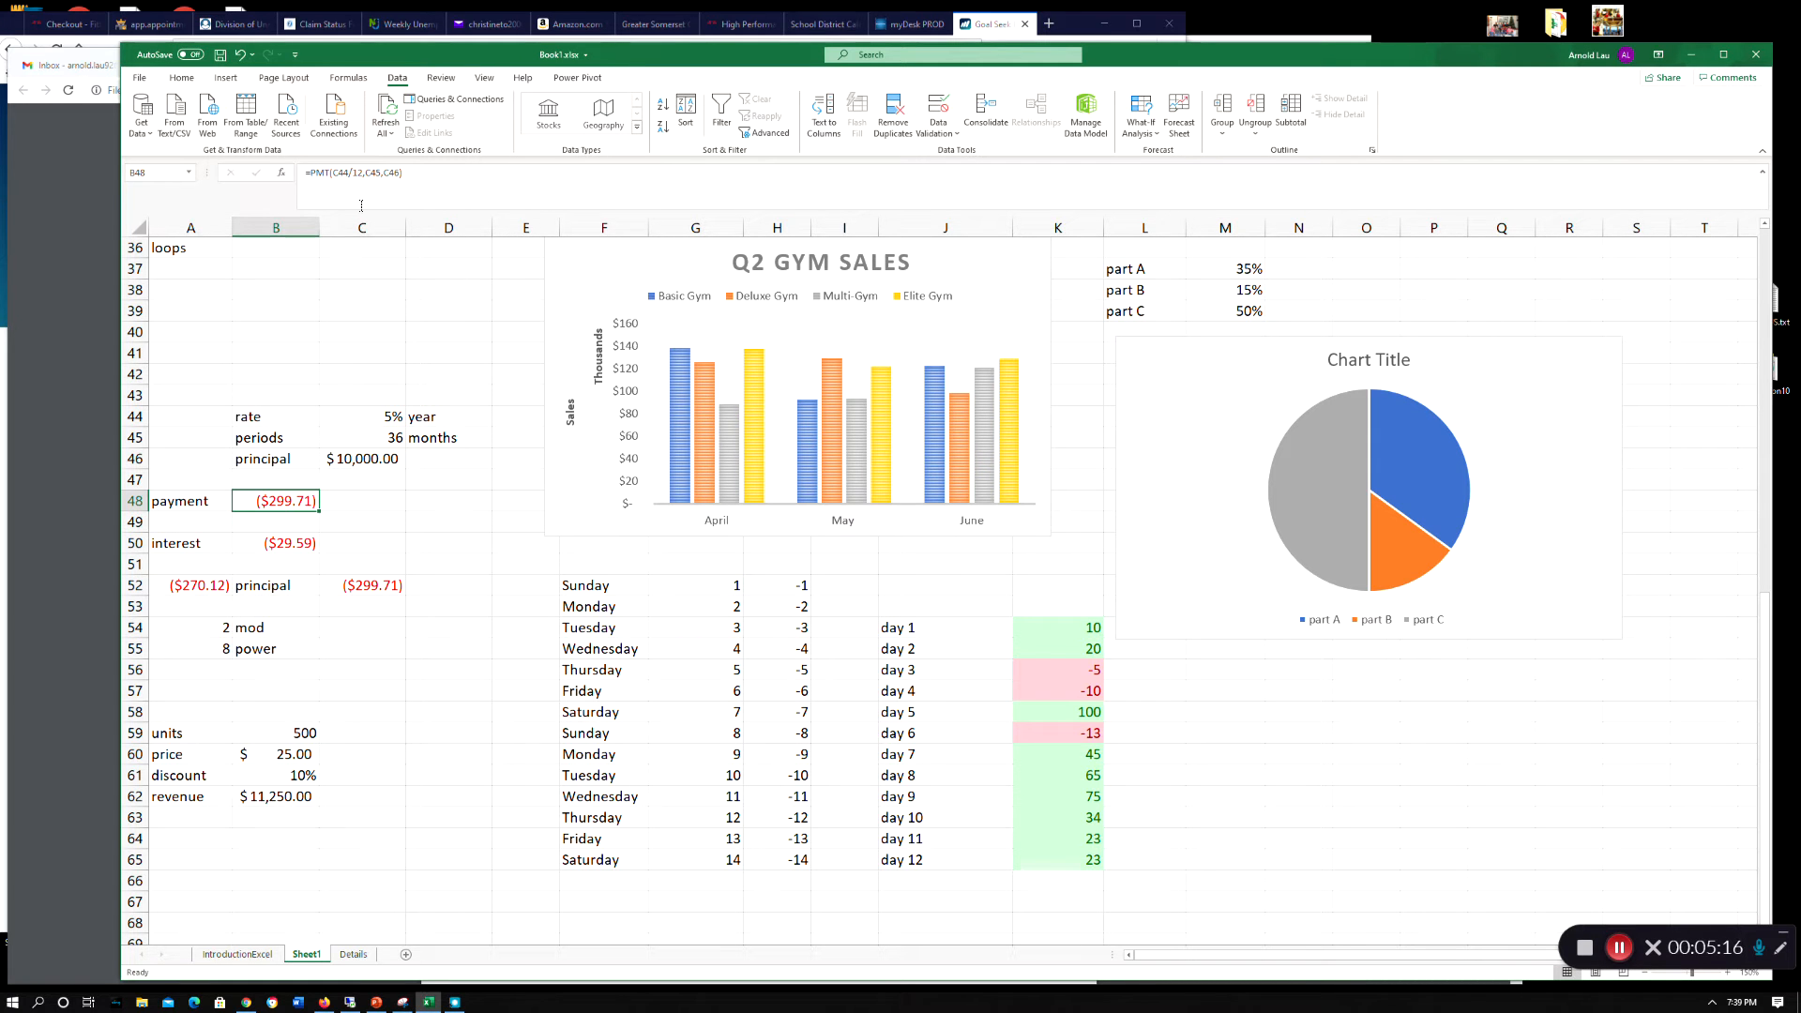
- Compare the interest formula in B50 with the principal formula in A52
left_click(251, 550)
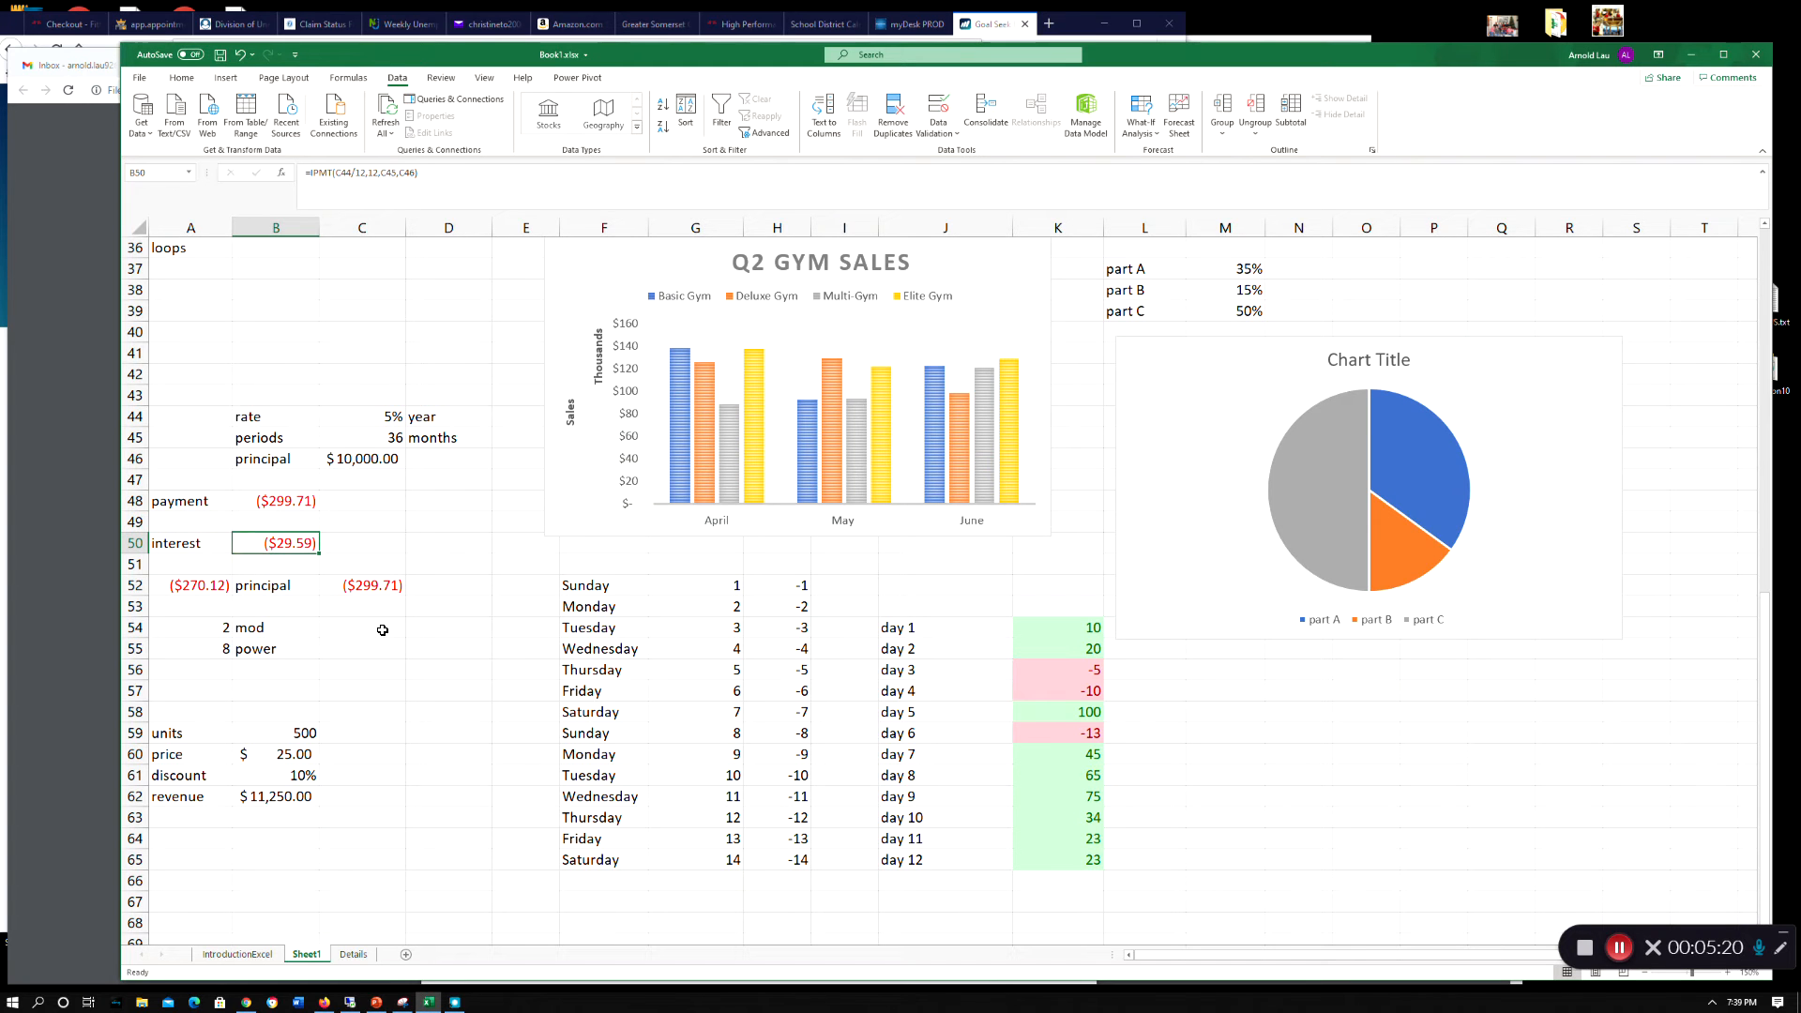
key("Down")
key("Down")
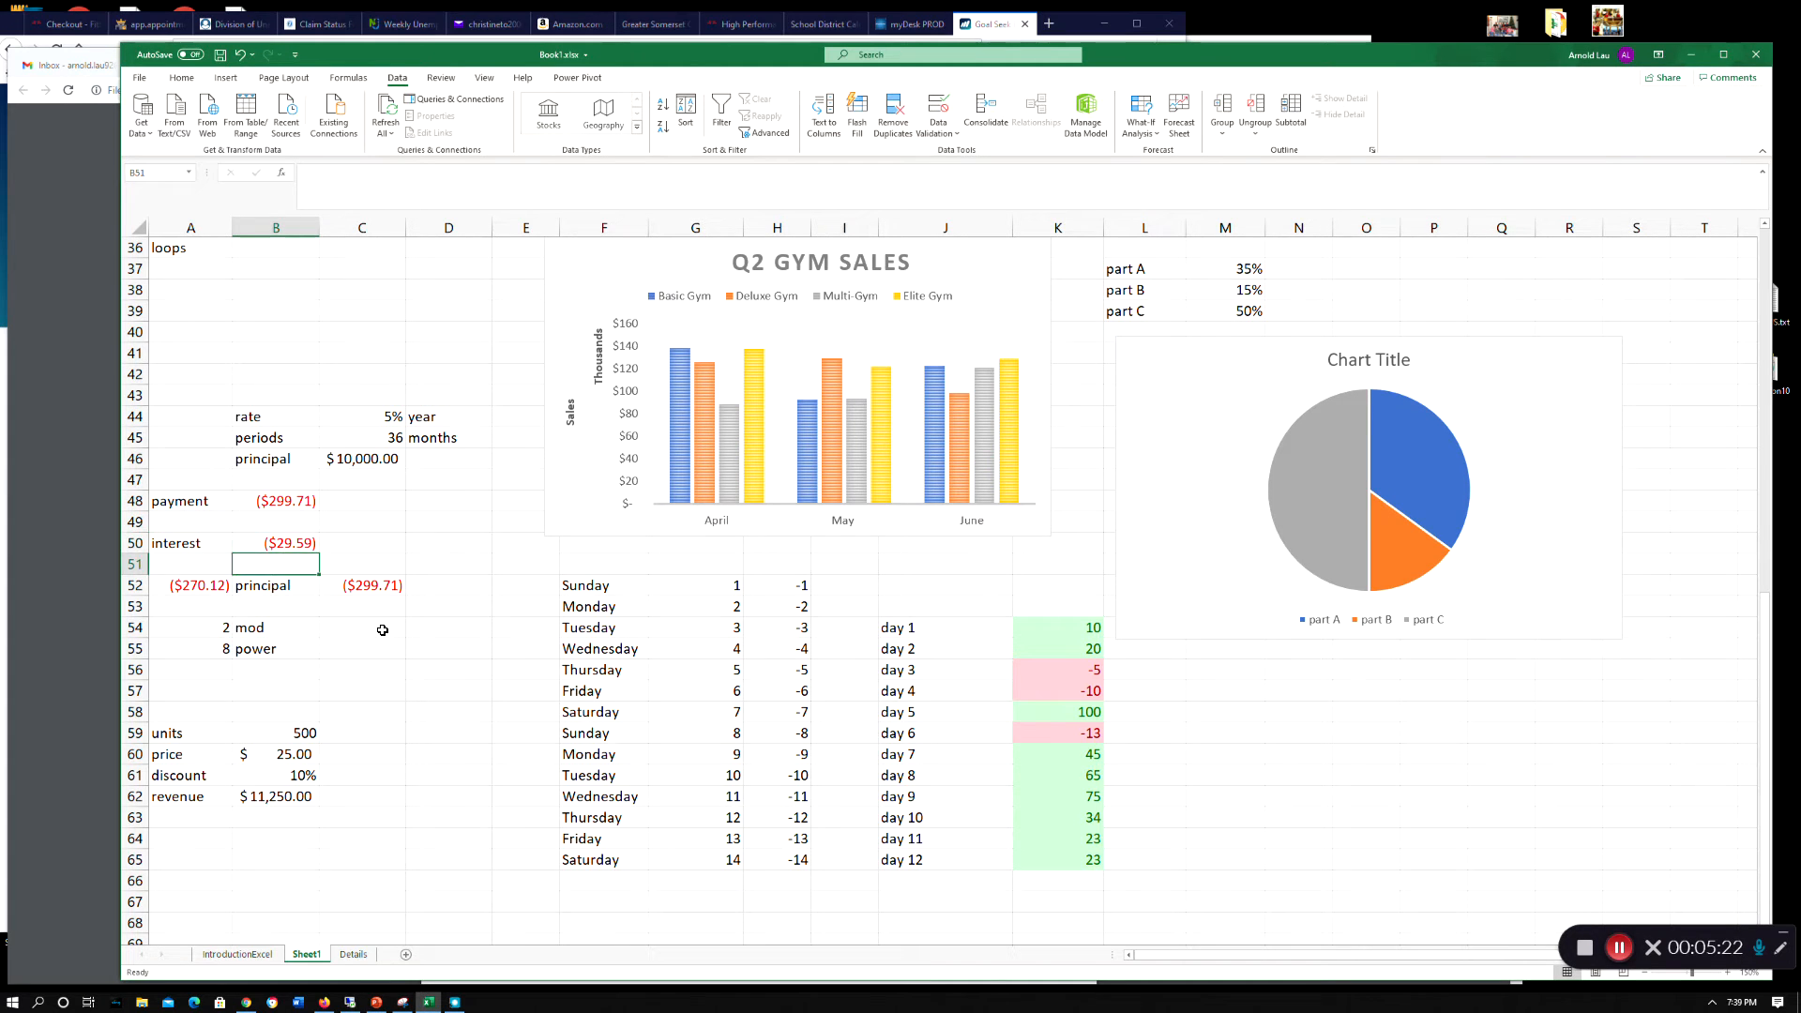
key("Left")
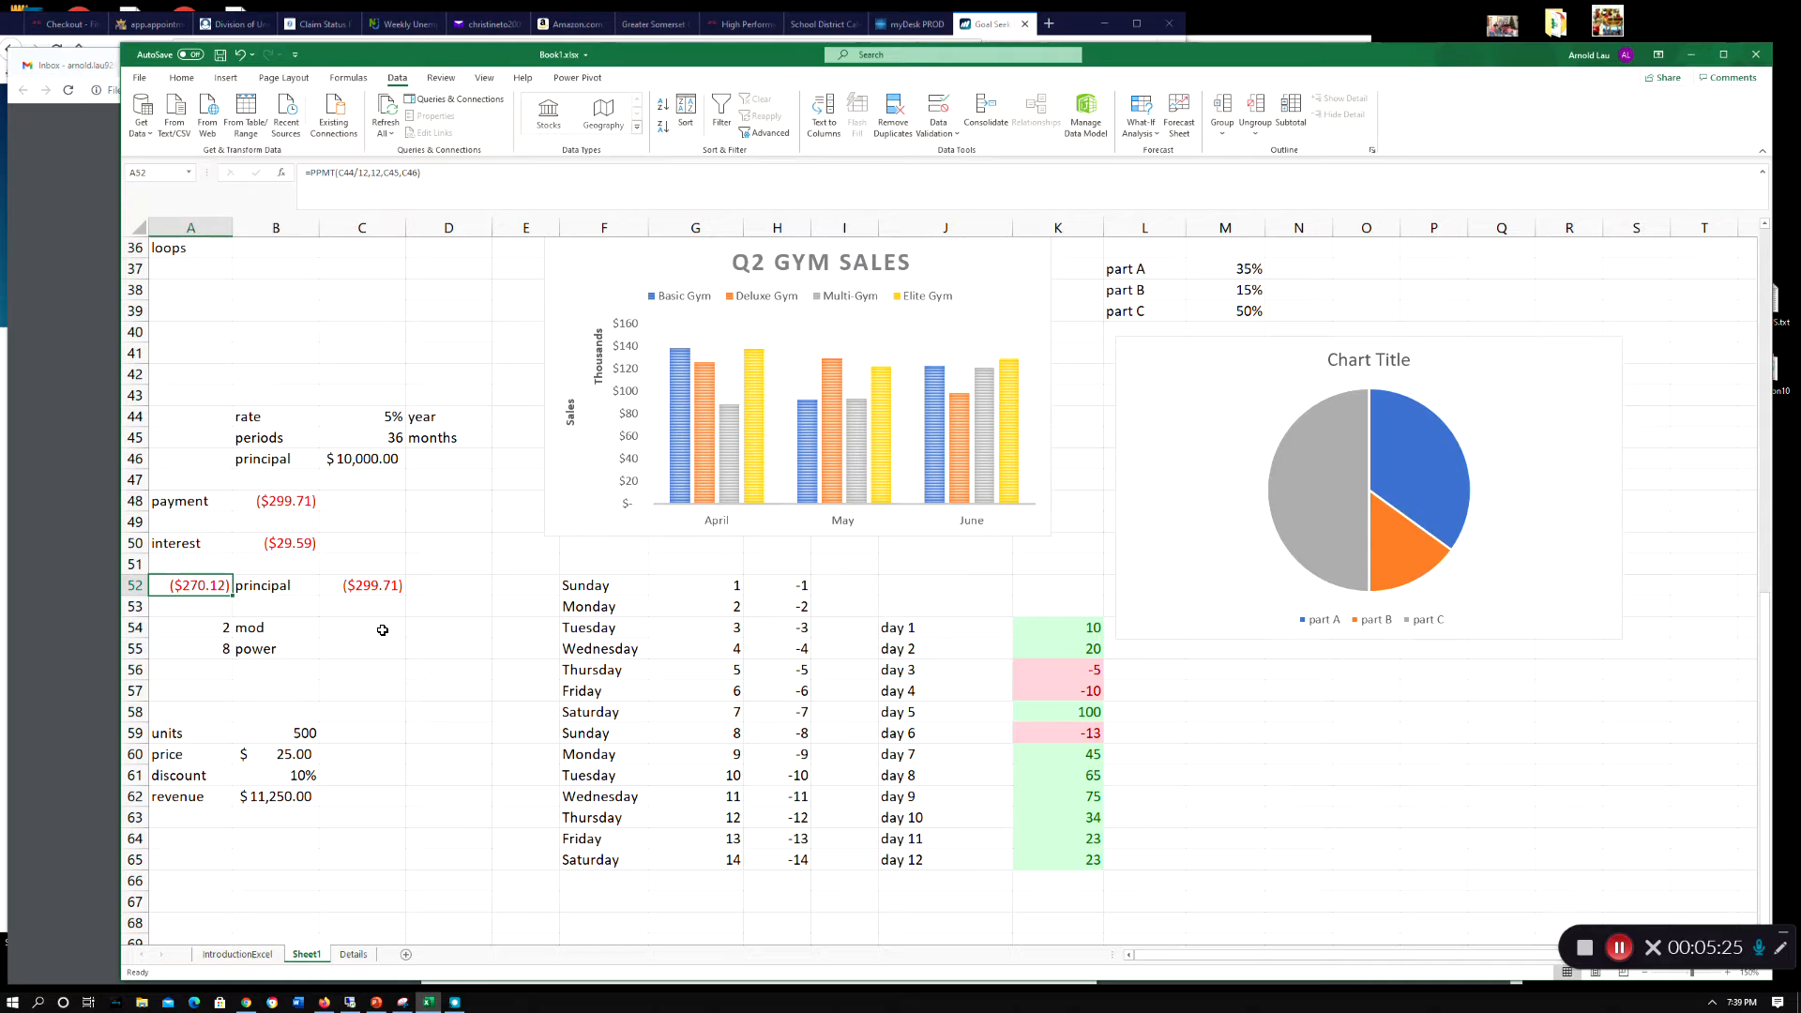
key("Up")
key("Right")
key("Up")
key("Down")
key("Down")
key("Left")
key("Right")
key("Up")
key("Up")
key("Down")
key("Up")
key("Left")
key("Down")
key("Up")
key("Right")
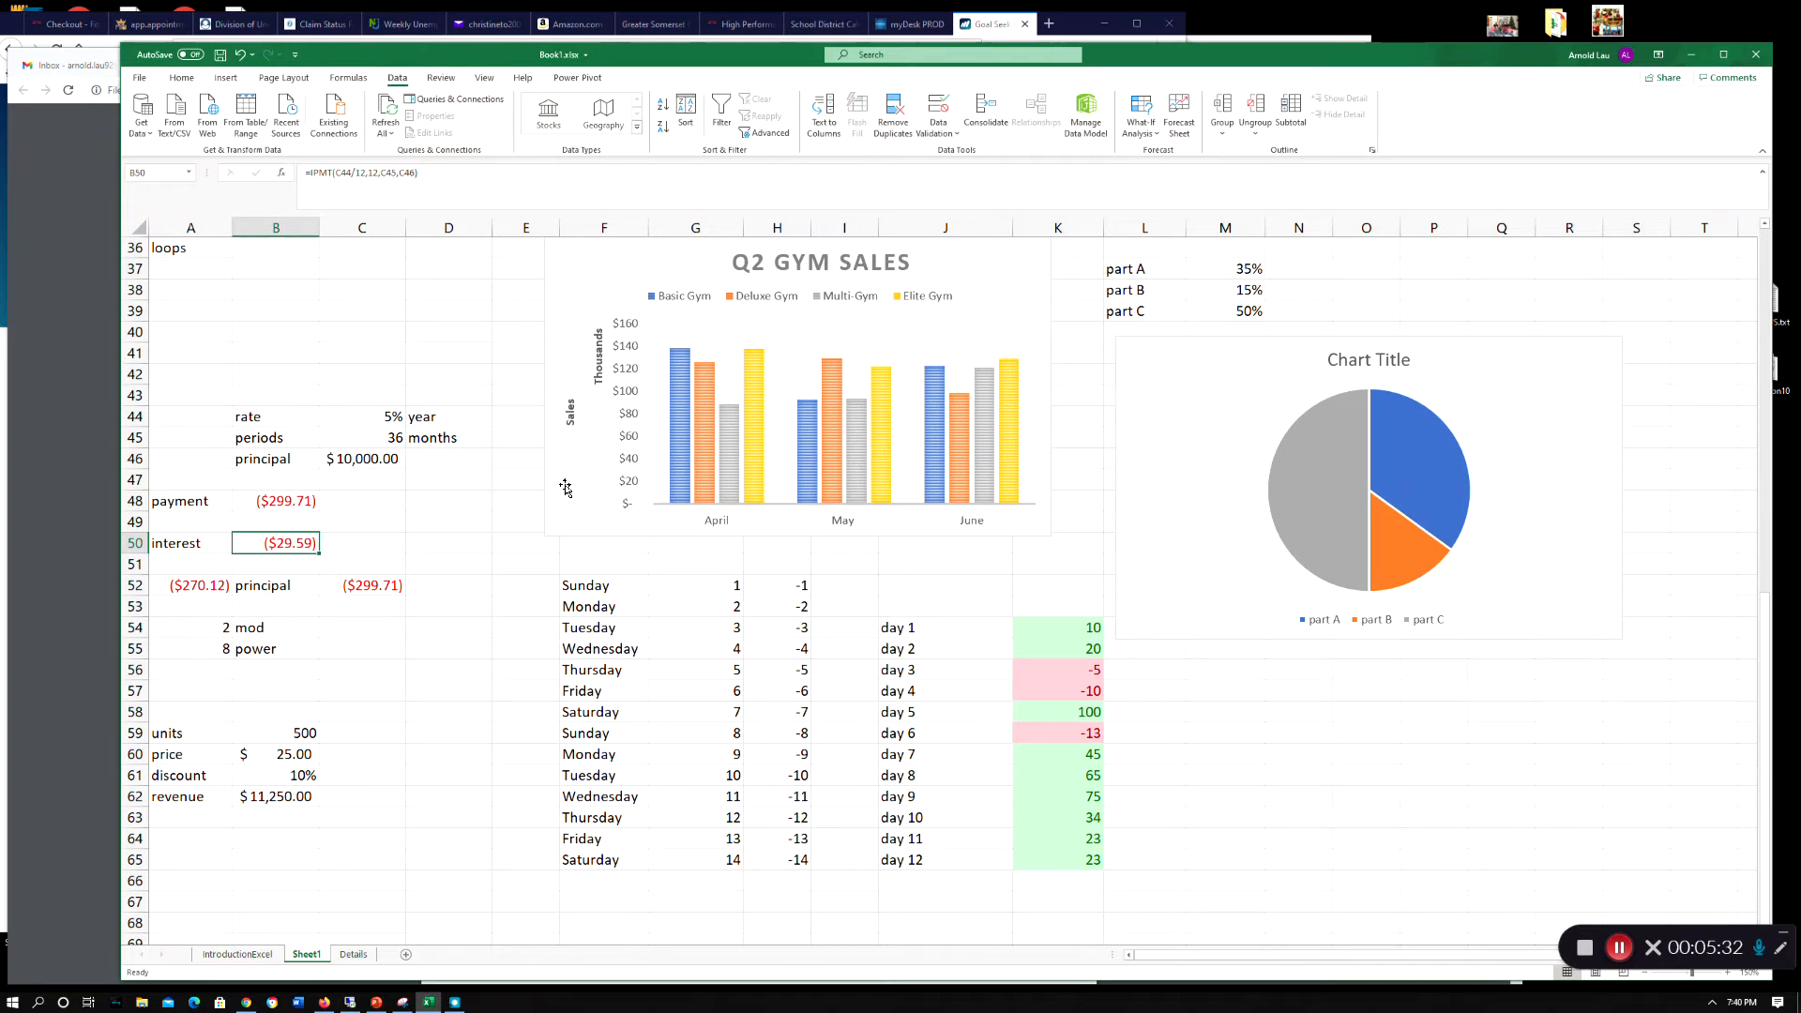
- Inspect the IPMT arguments of the interest formula in B50 and re-enter it as =IPMT(C44/12,12,C45,C46)
left_click(432, 177)
key("BackSpace")
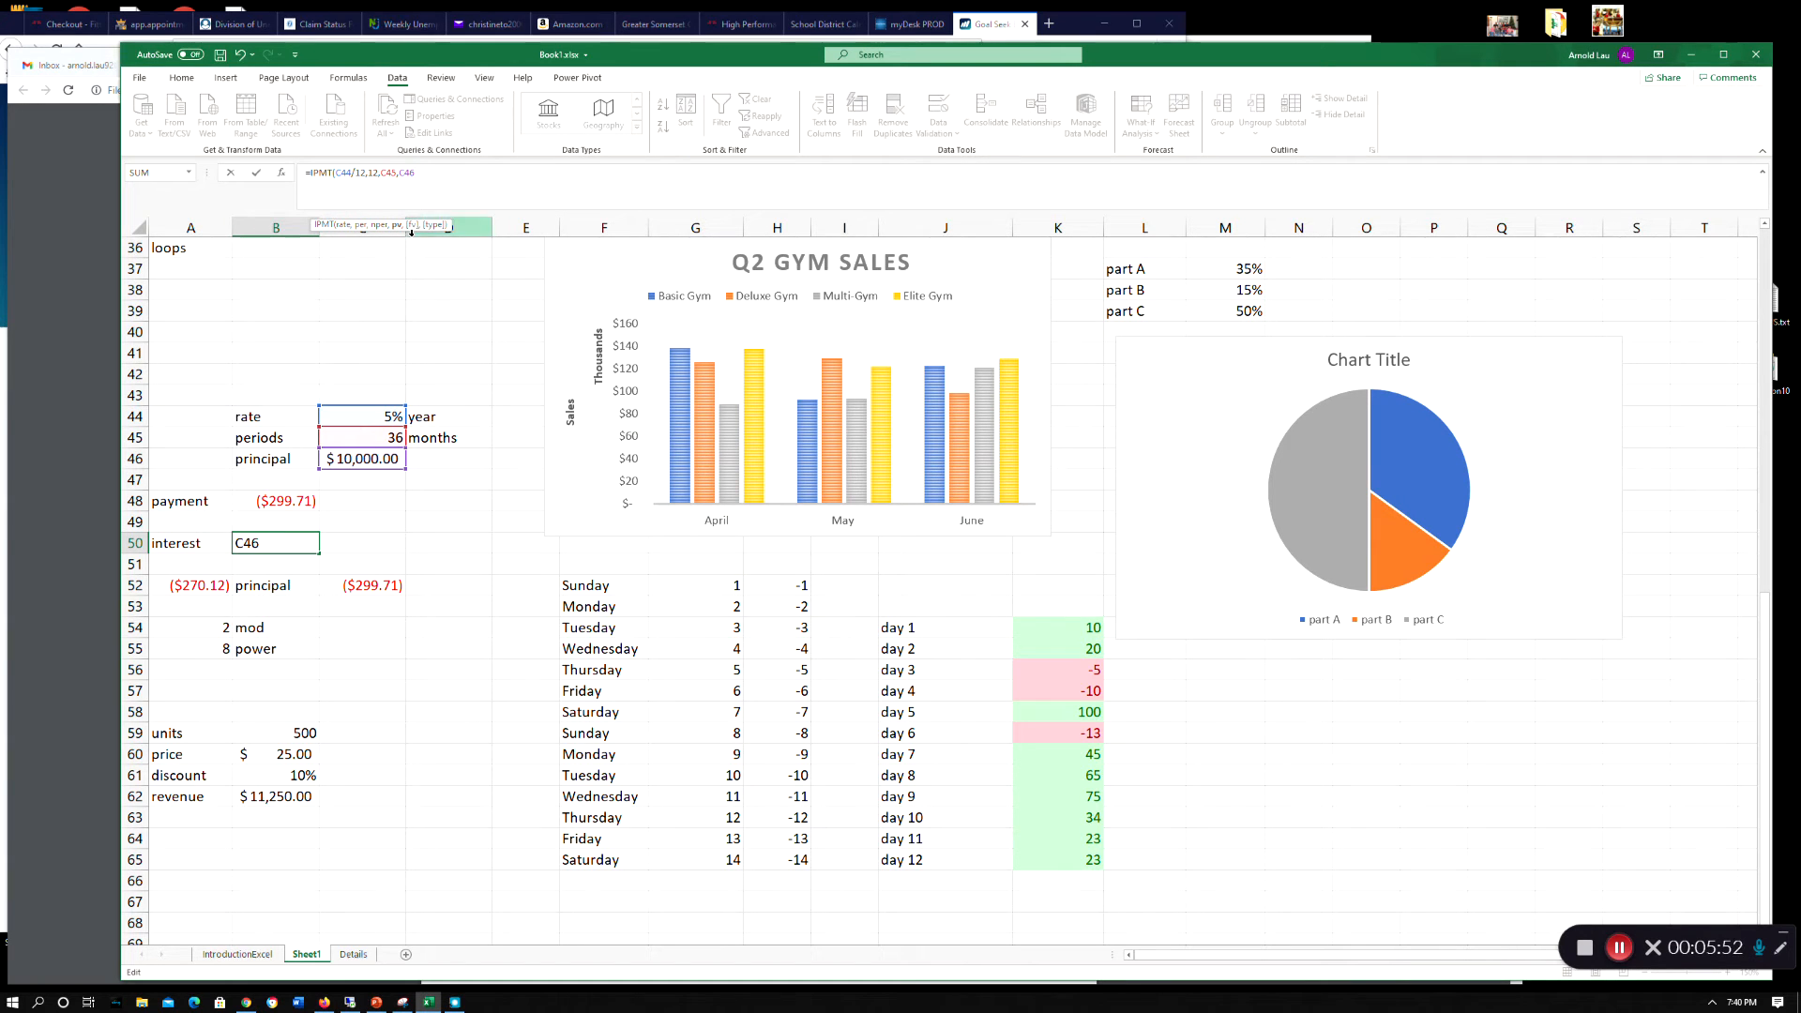
type(")")
key("ctrl+Return")
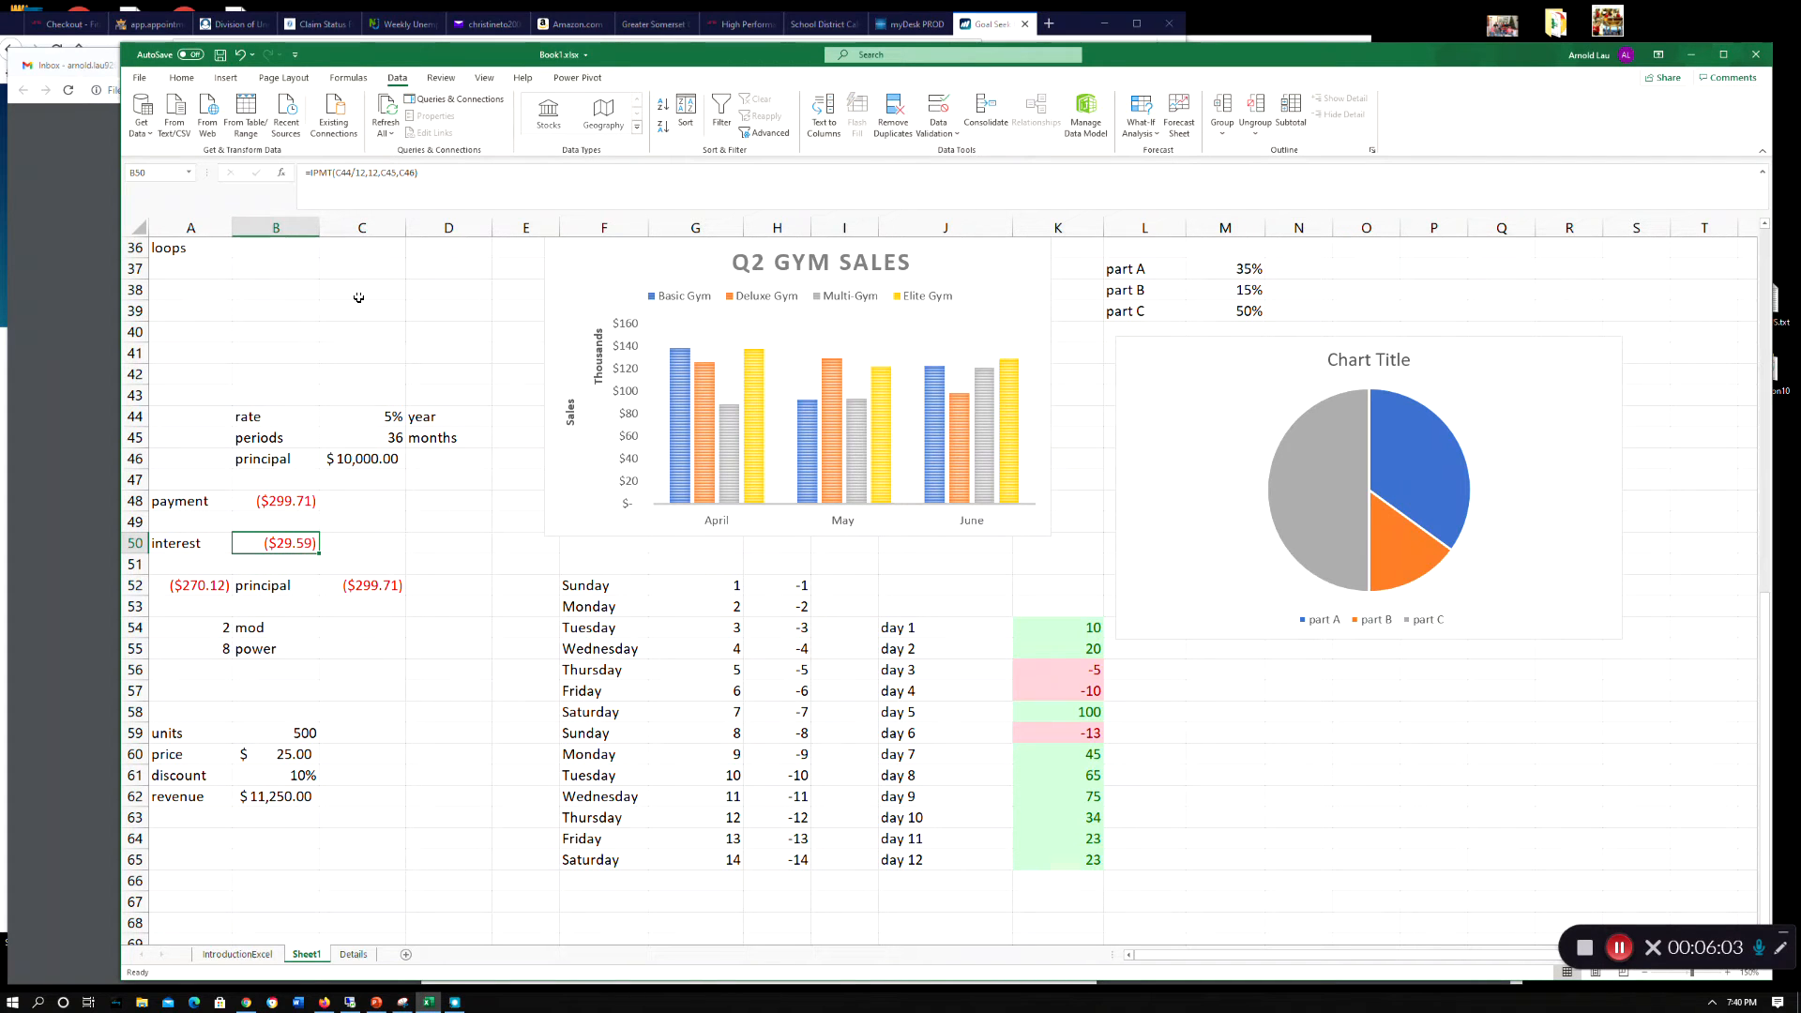
- Set the period argument of the interest IPMT formula in B50 to 1
left_click(394, 192)
key("Left")
key("BackSpace")
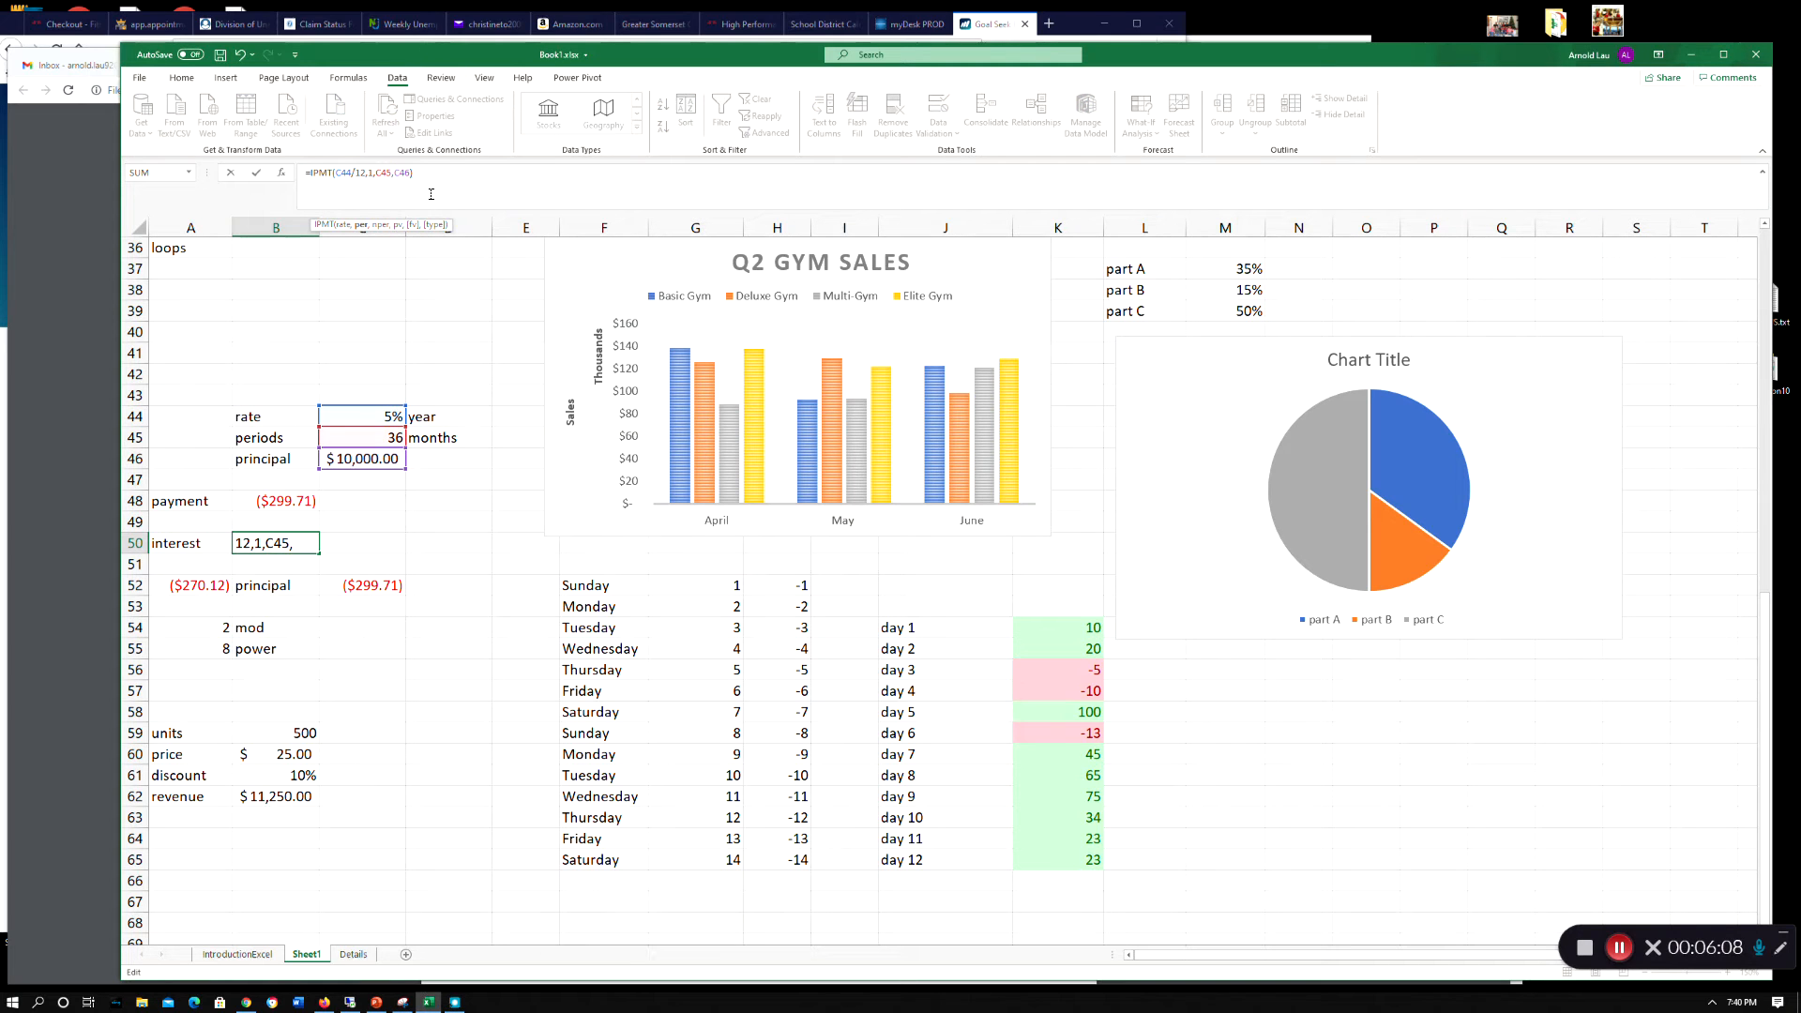
key("Return")
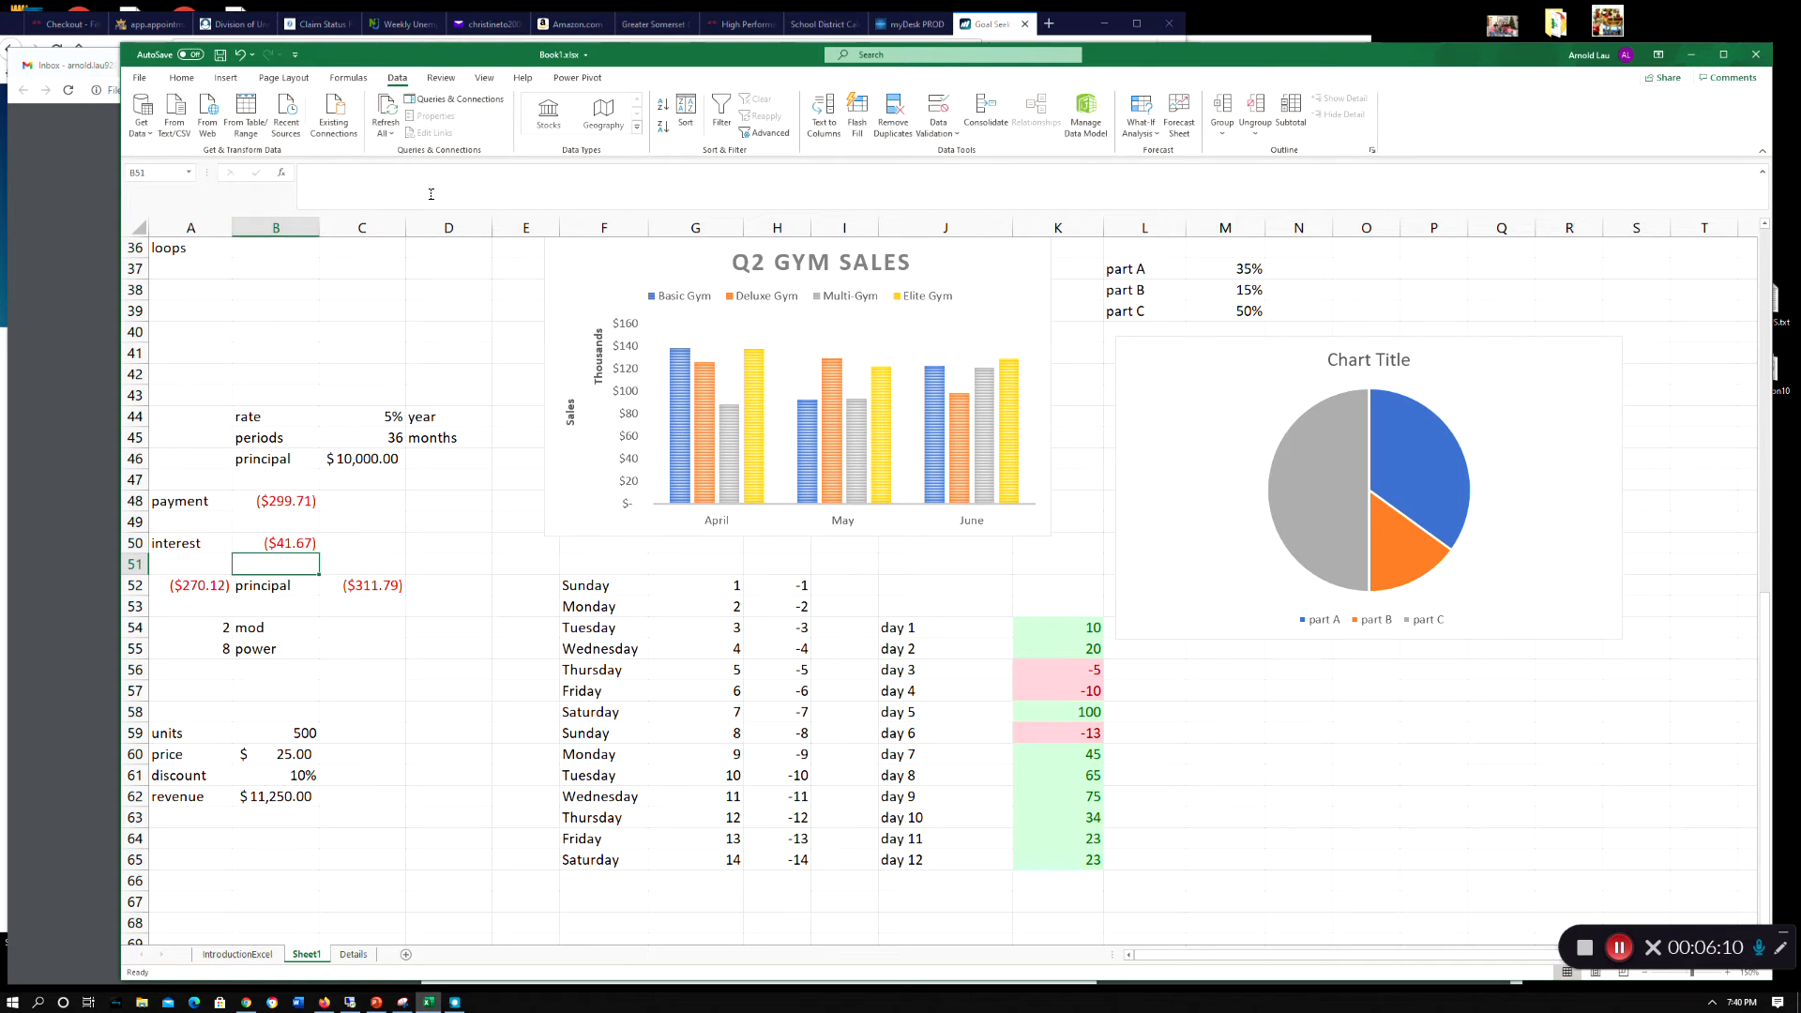
- Set the period argument of the principal PPMT formula in A52 to 1
left_click(202, 587)
left_click(368, 175)
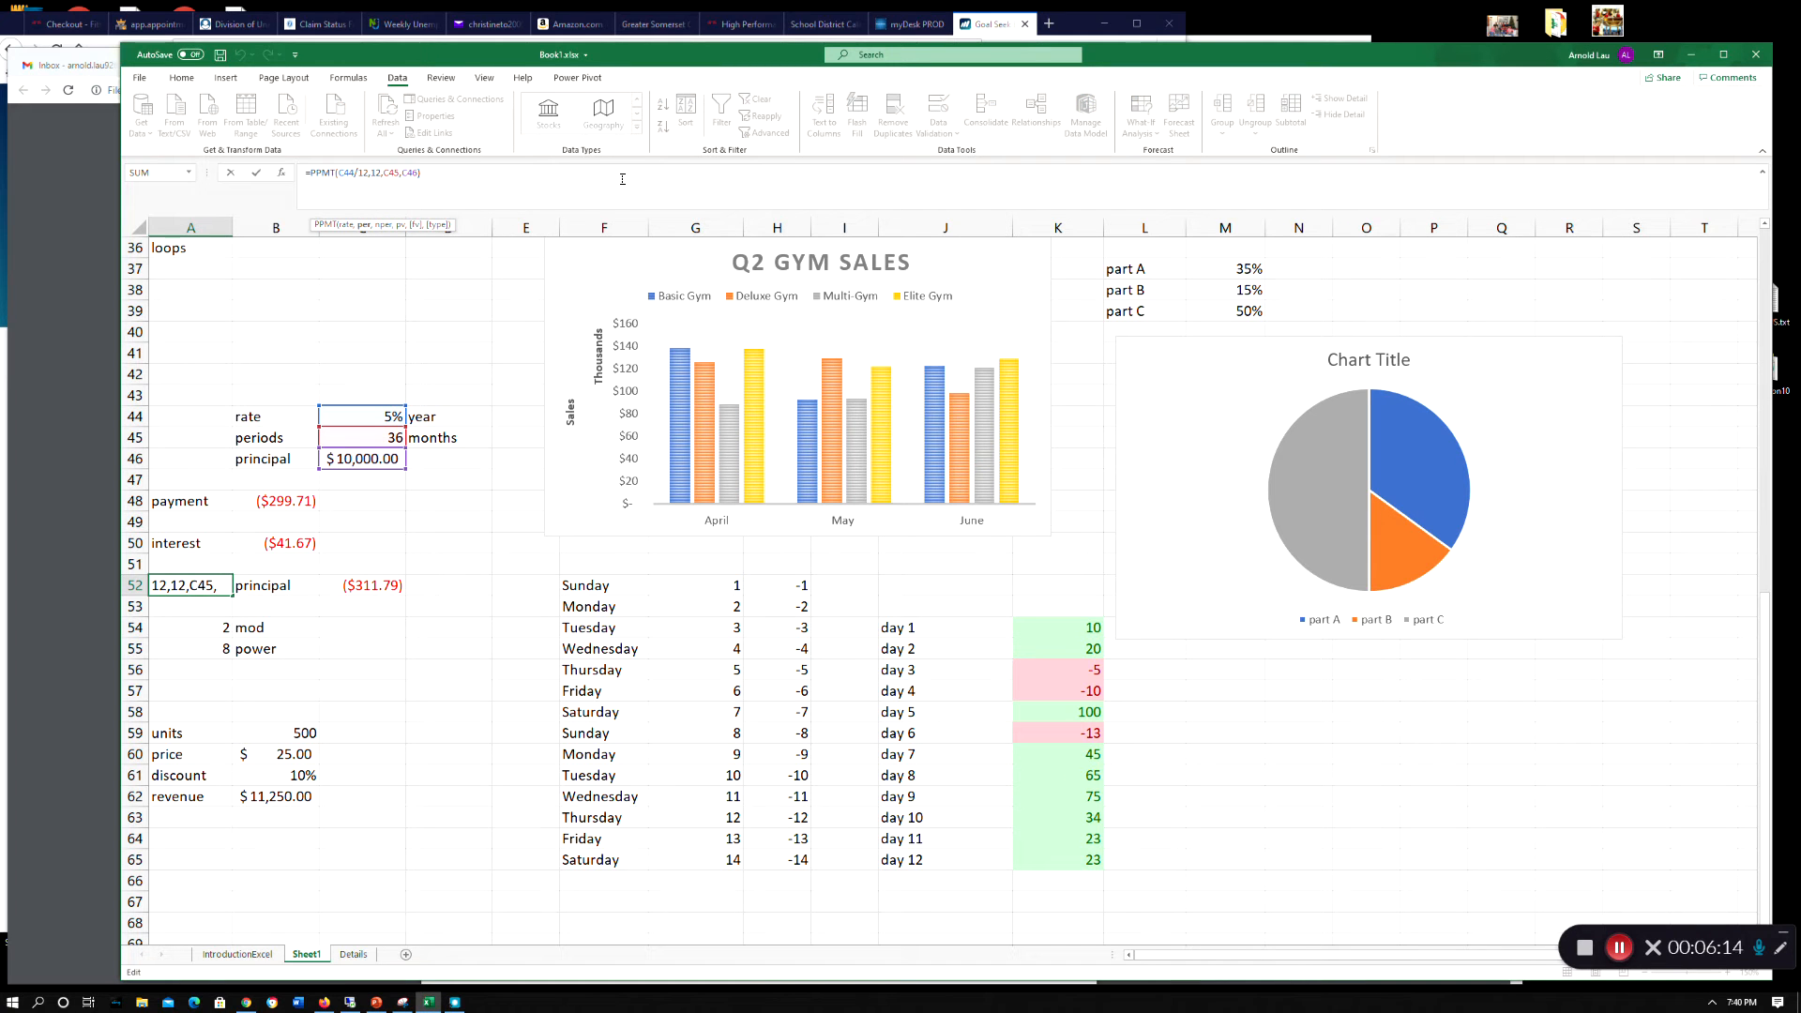
key("Delete")
key("Return")
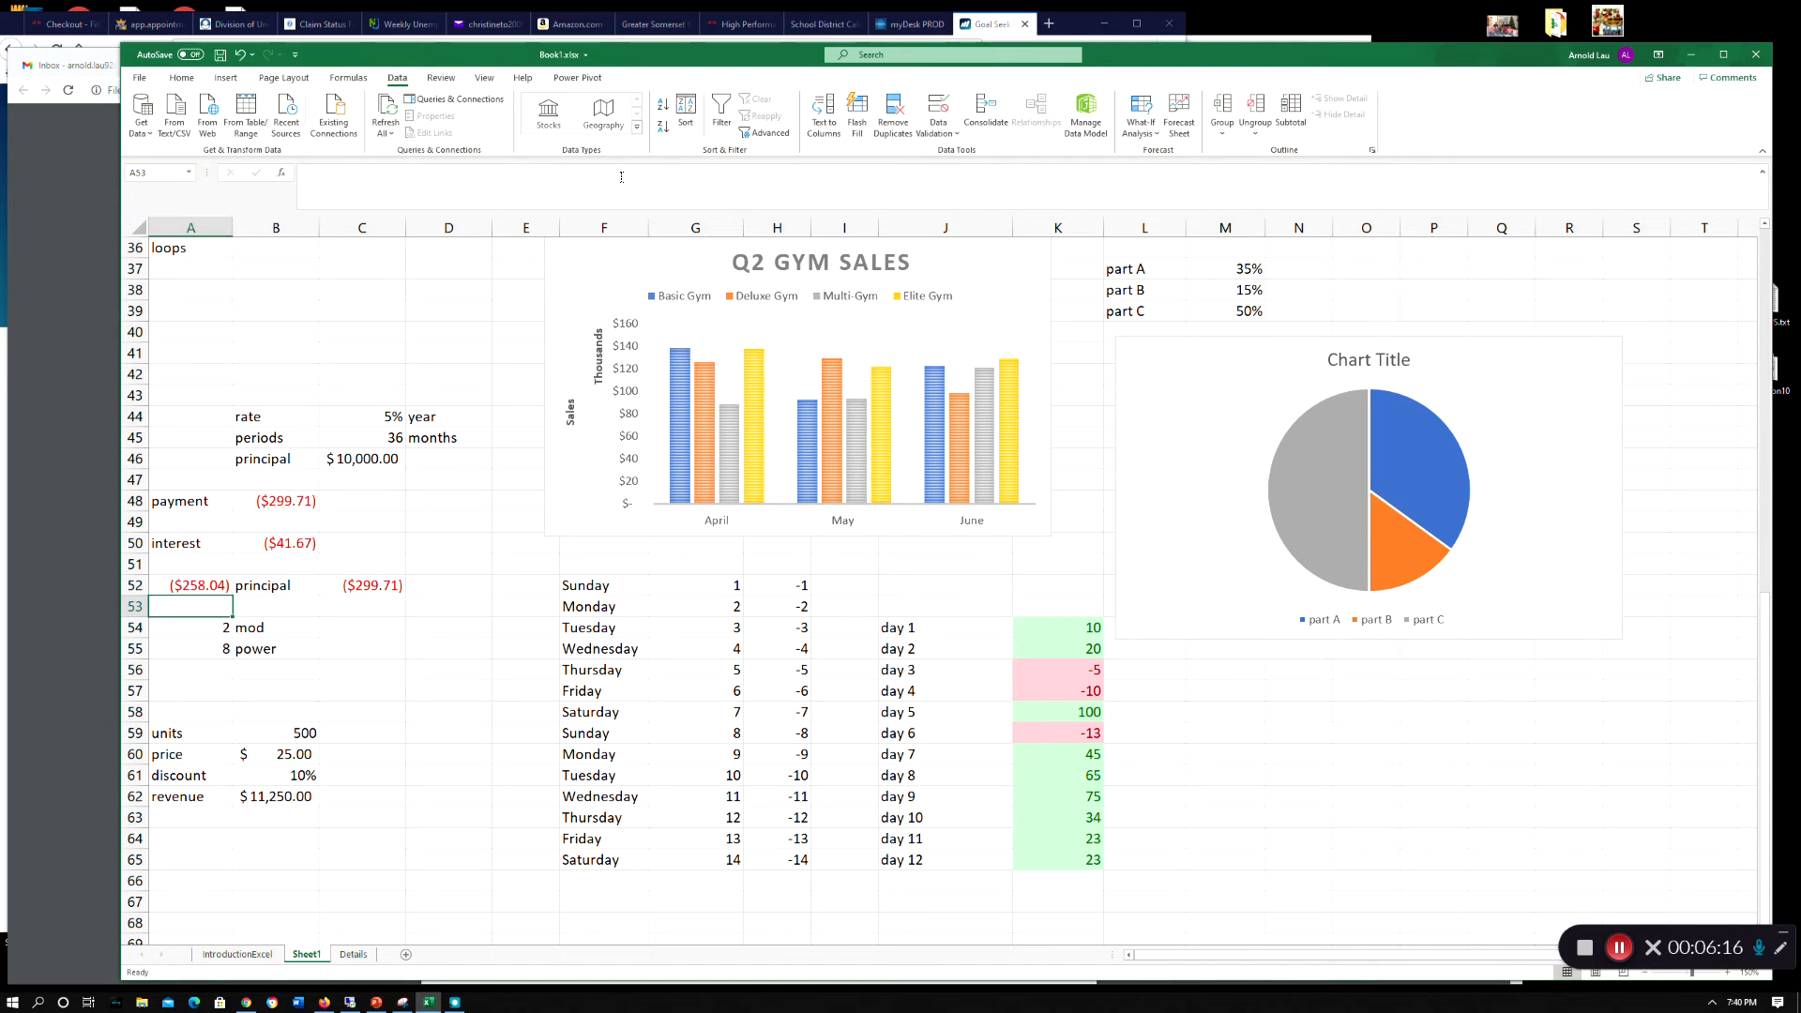
- Check the interest cell B50, the PPMT arguments in A52 and the formula adding both in C52
left_click(310, 544)
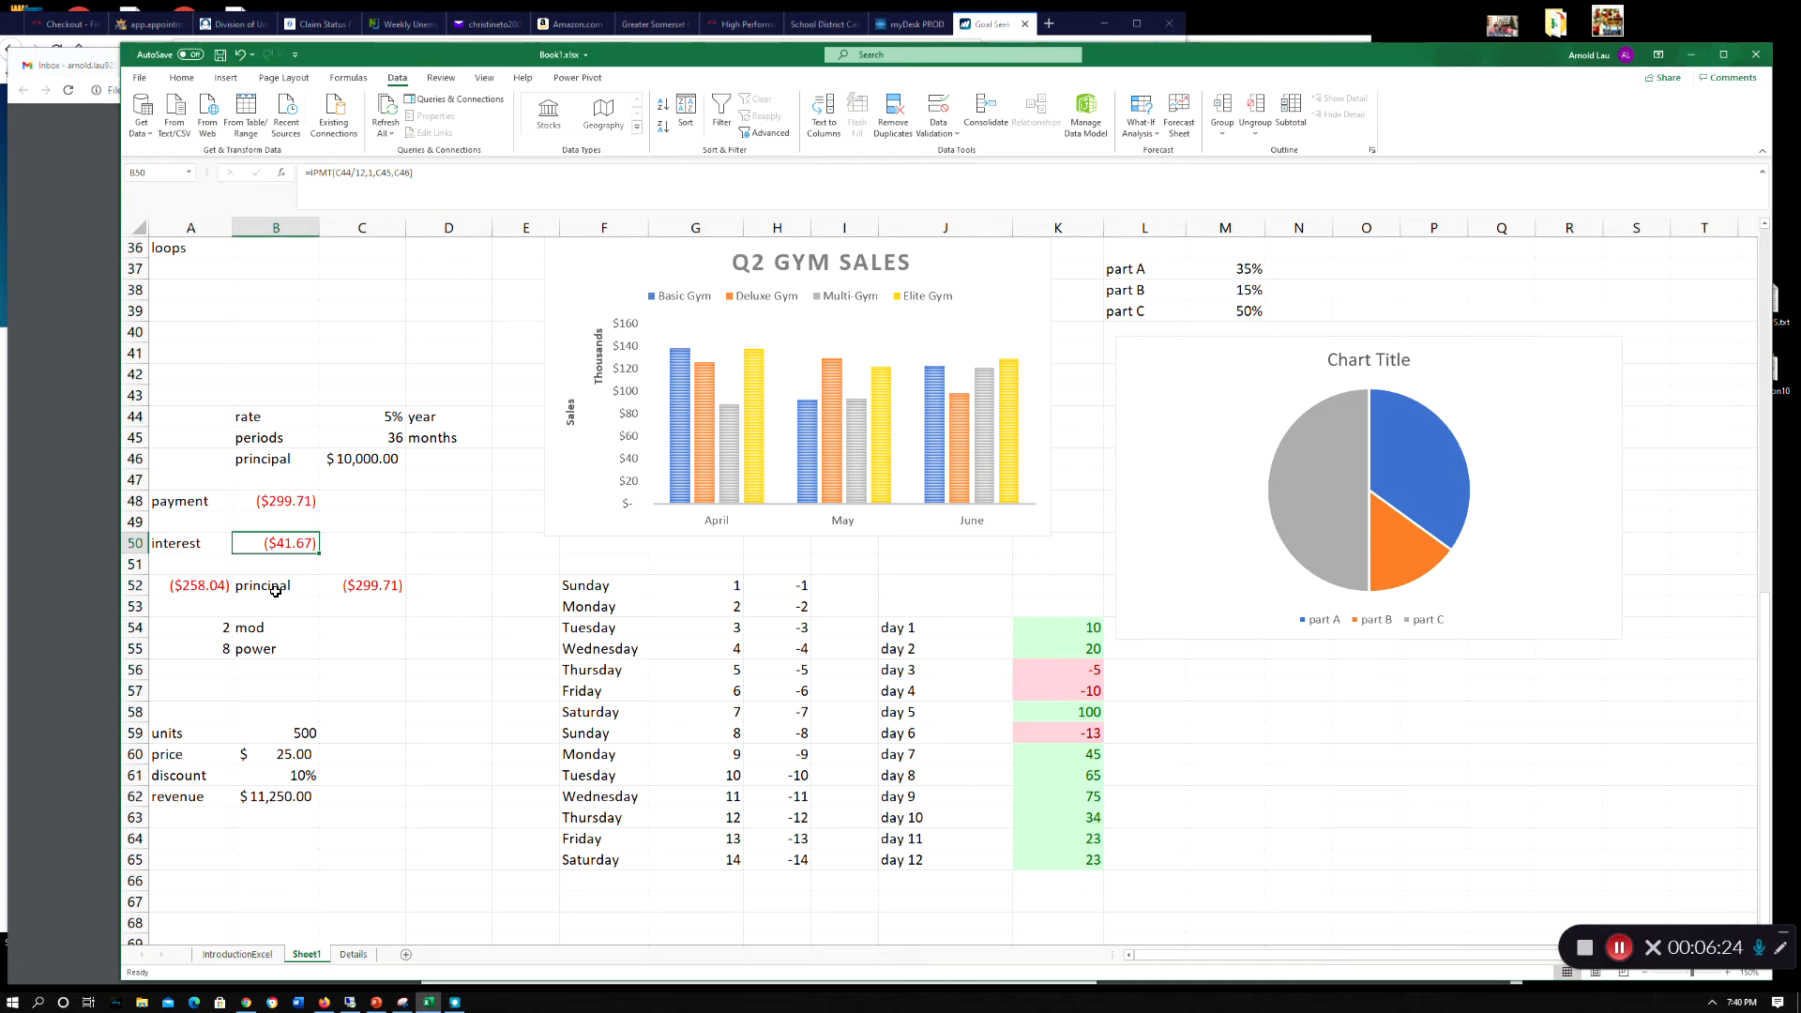
left_click(191, 585)
left_click(428, 172)
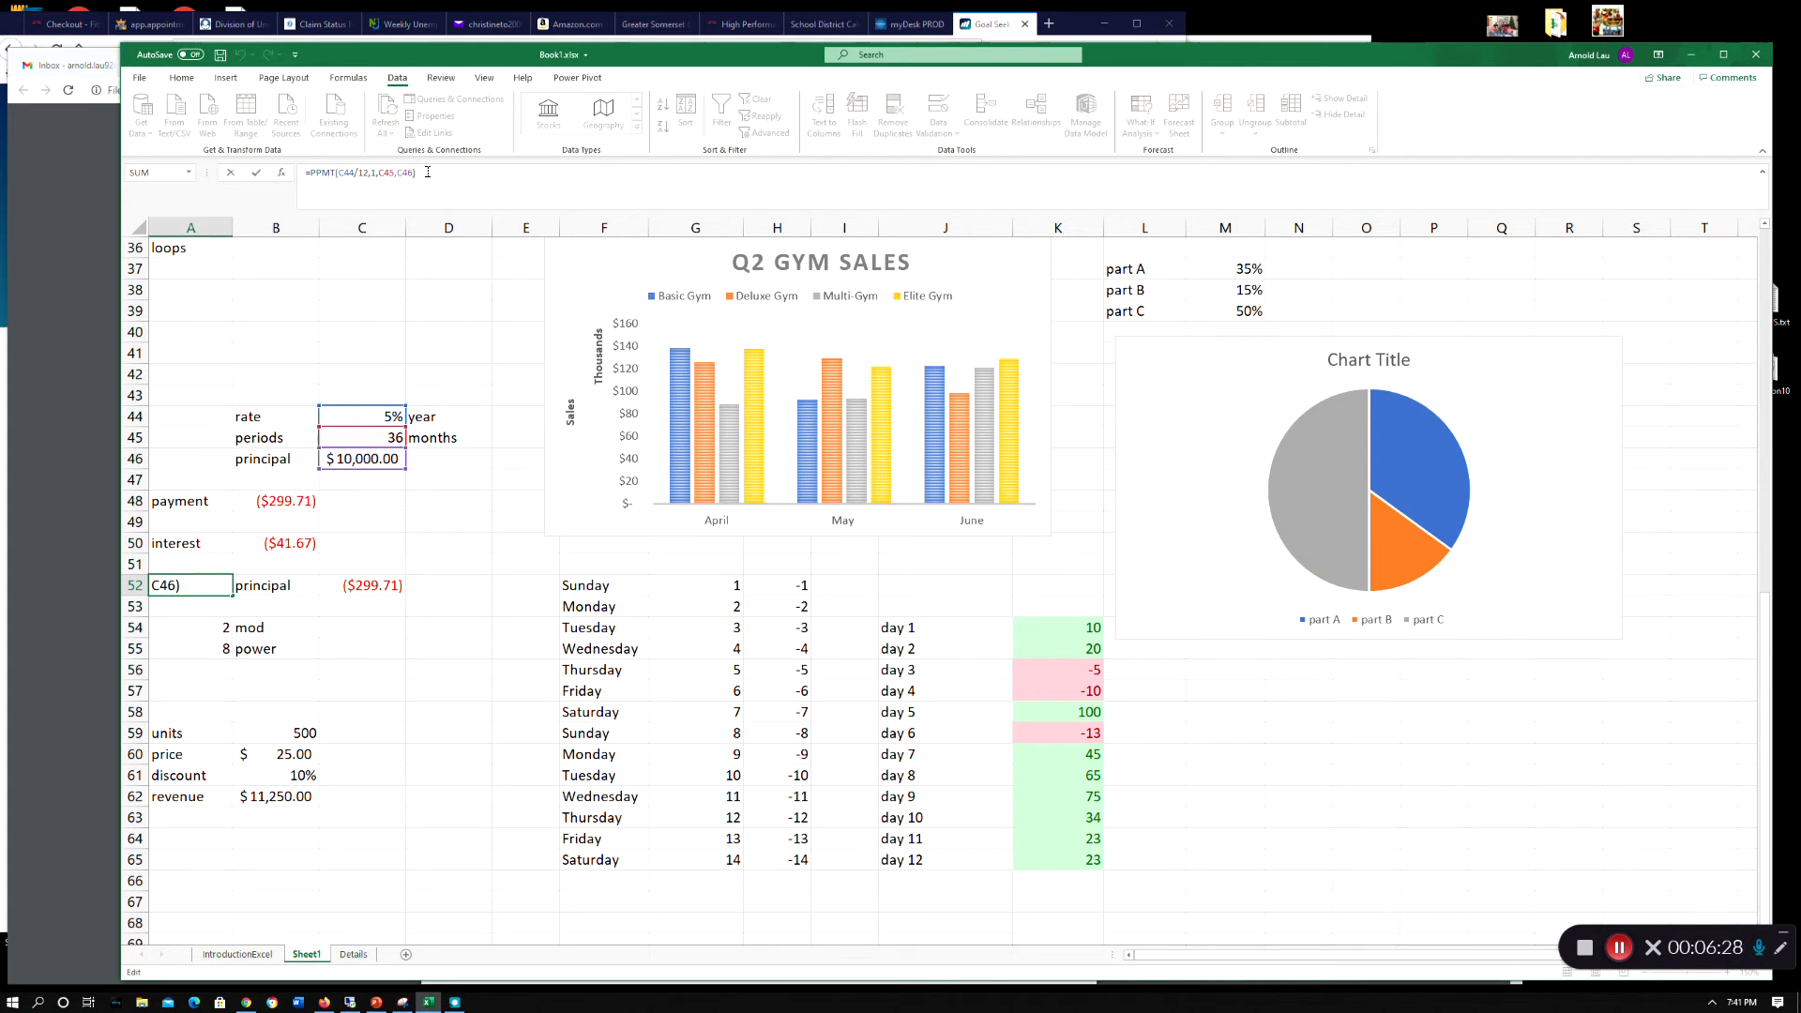
key("BackSpace")
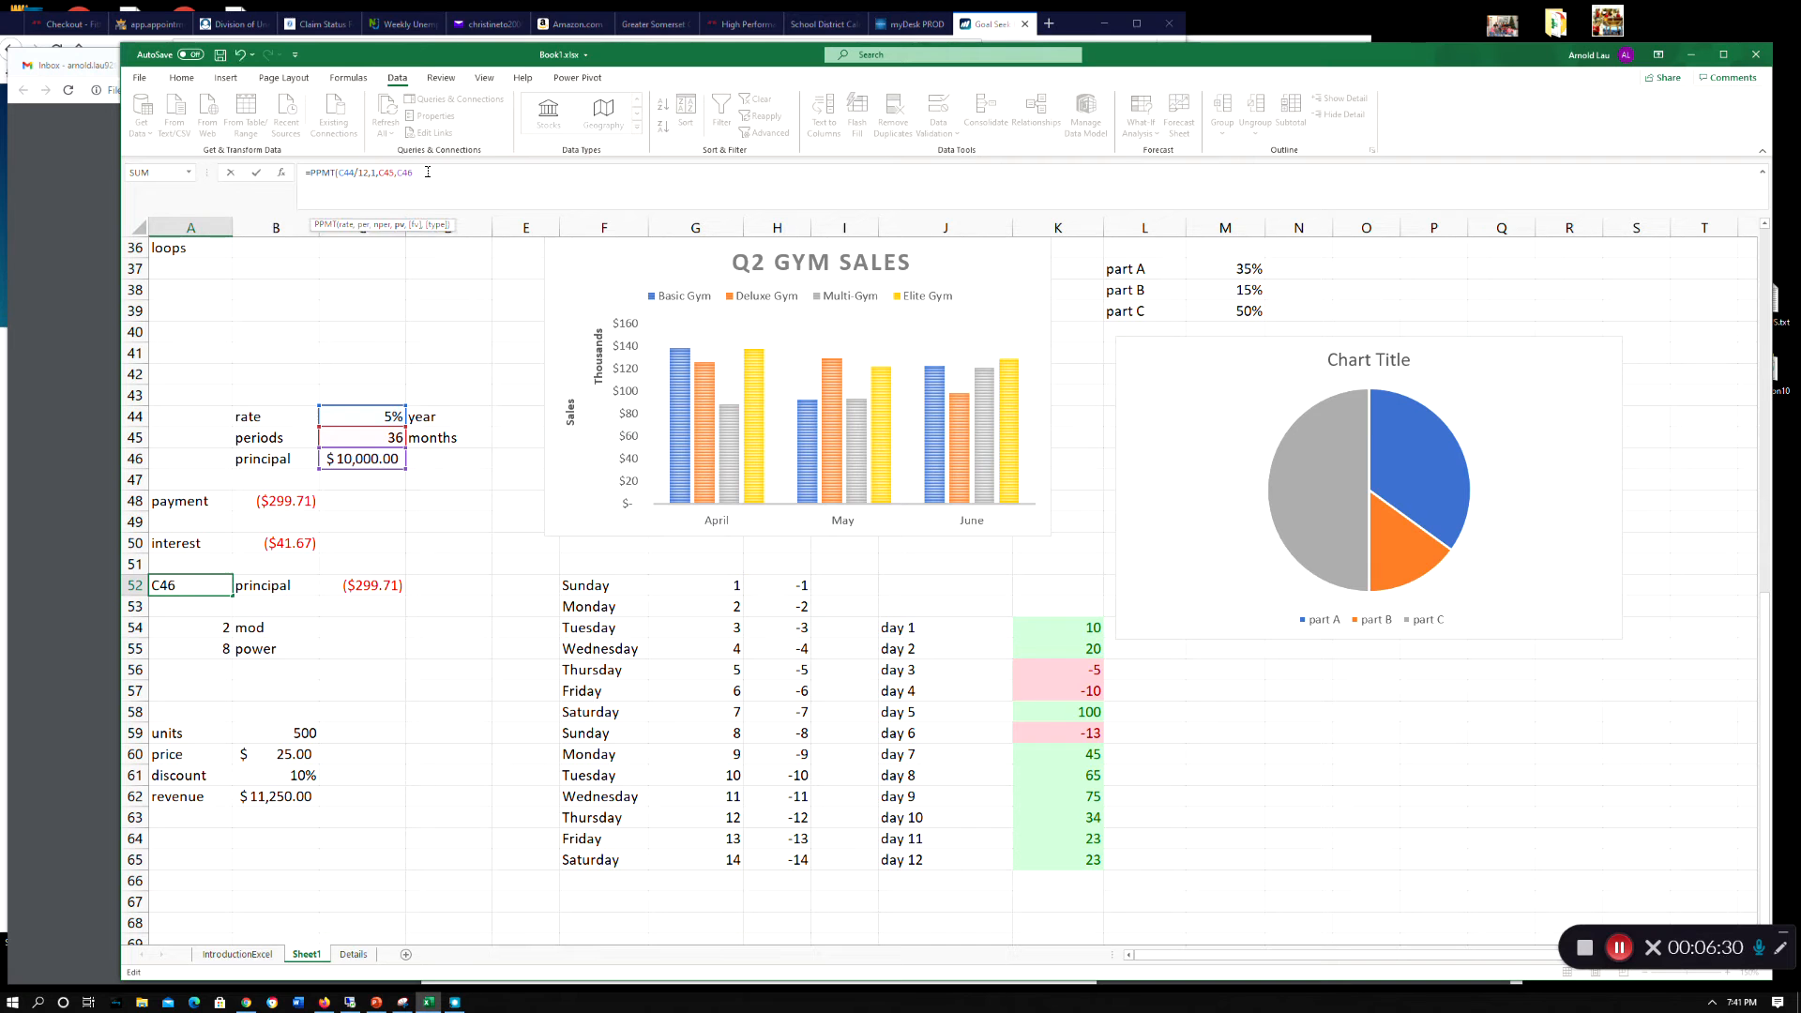
key("Return")
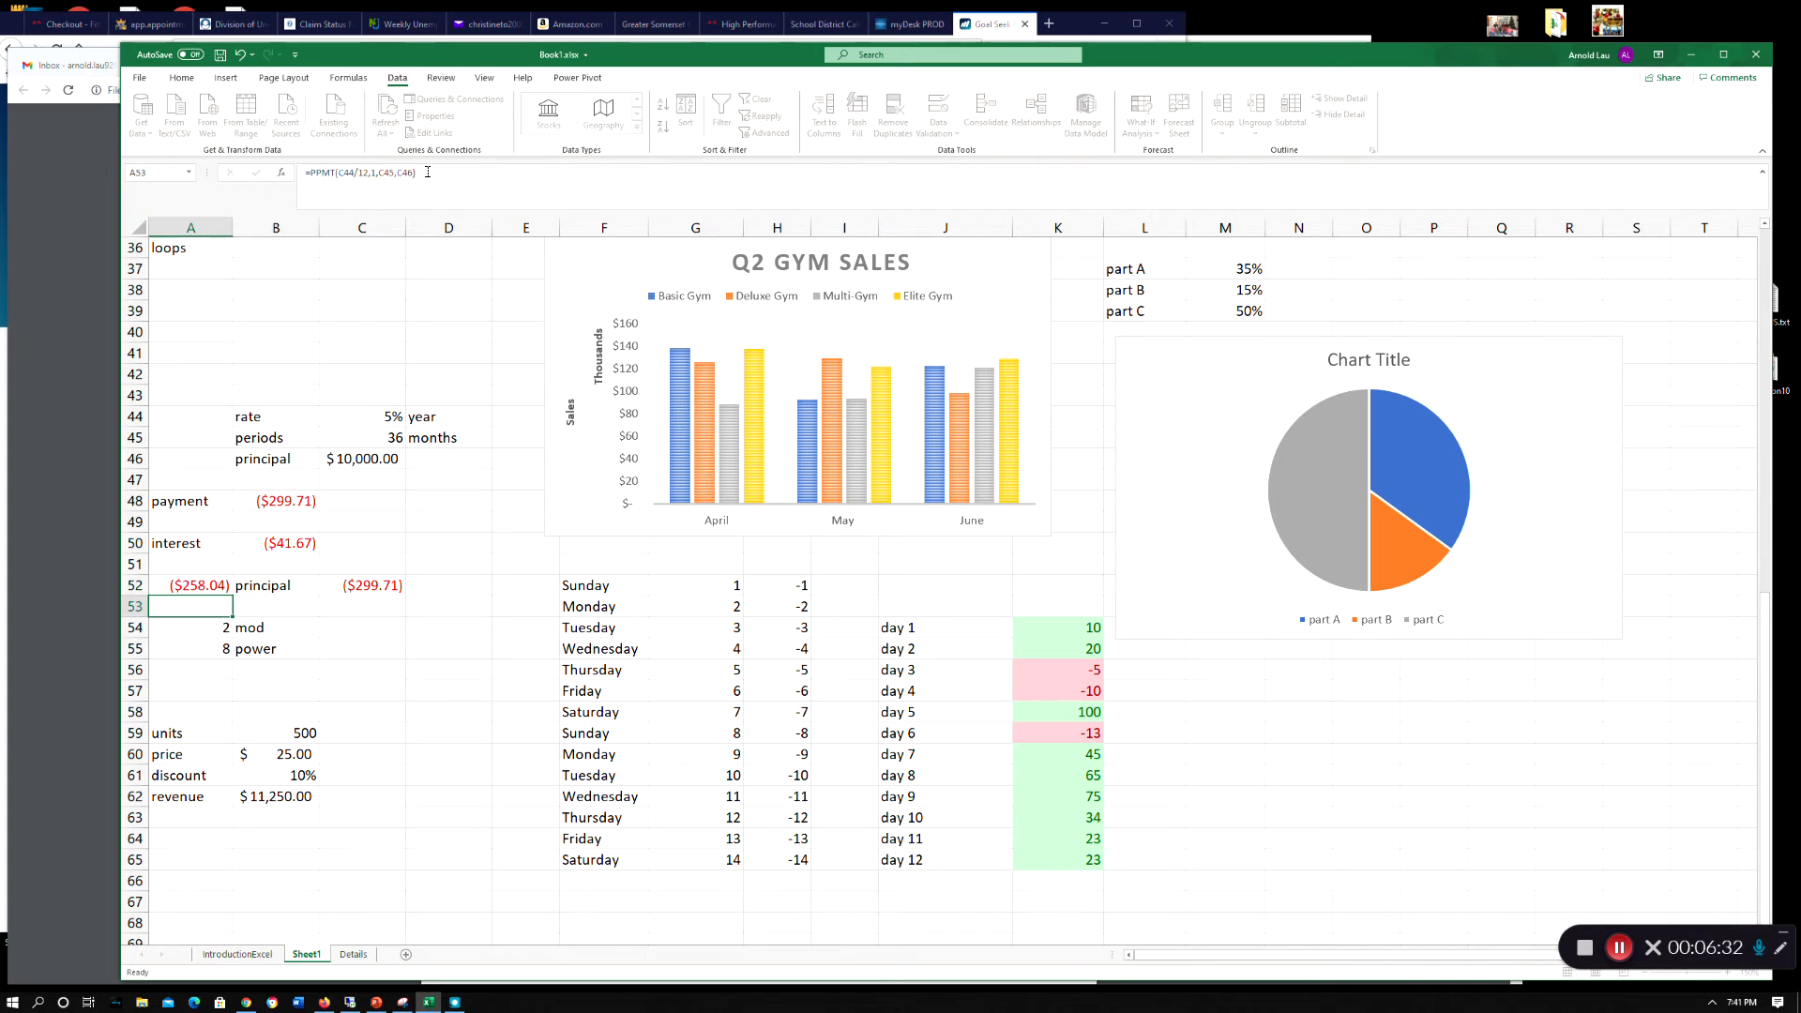
left_click(330, 587)
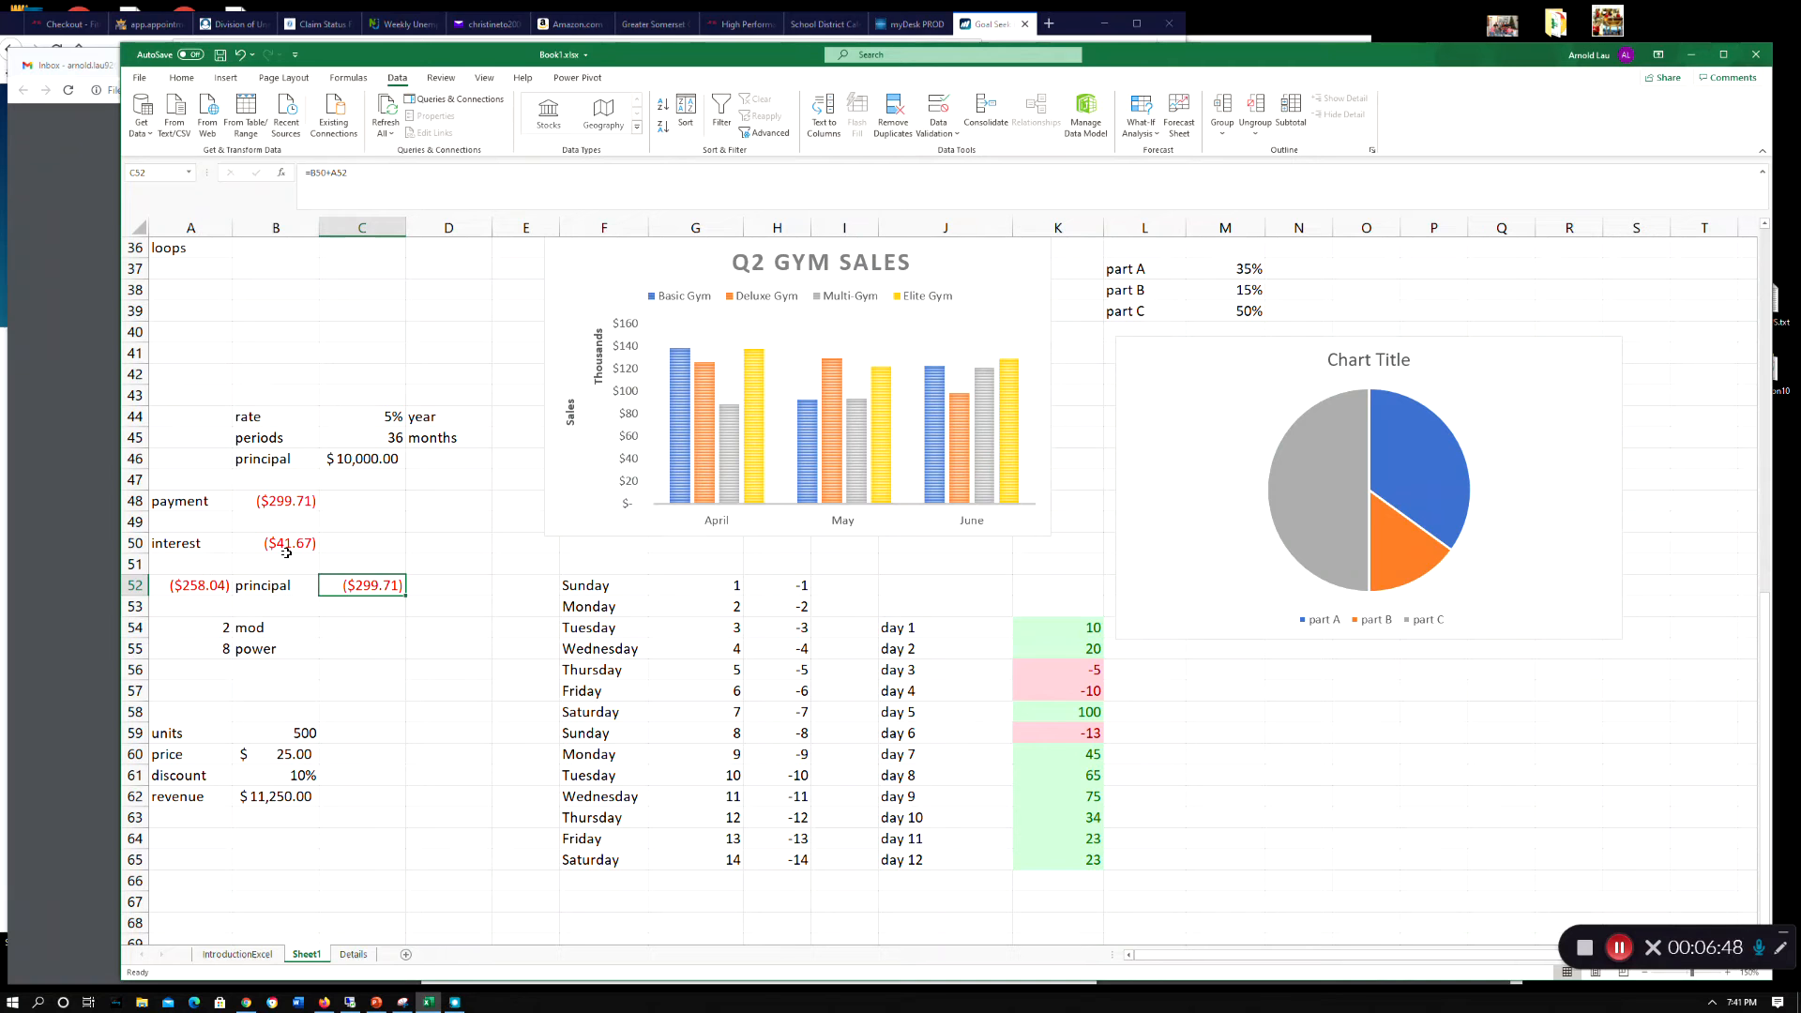
- Set the period argument of the interest IPMT formula in B50 to 2
left_click(284, 546)
left_click(369, 174)
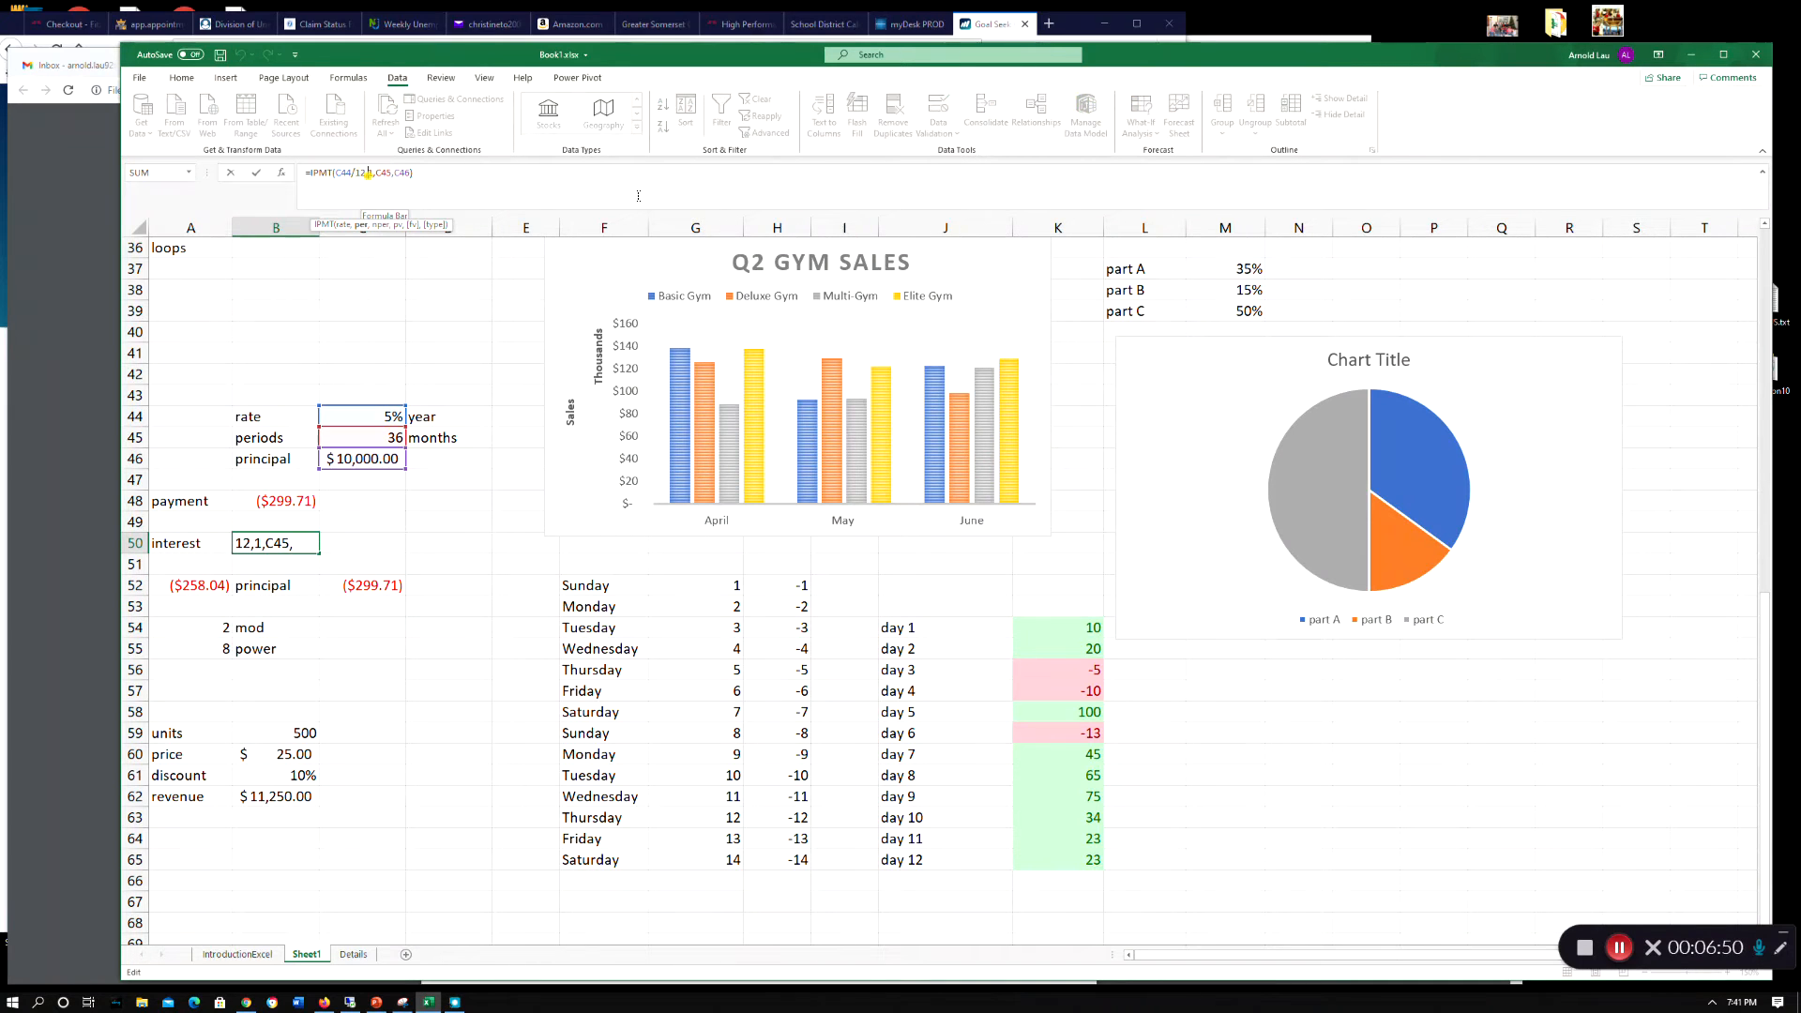
key("Delete")
type("2")
key("ctrl+Return")
key("Return")
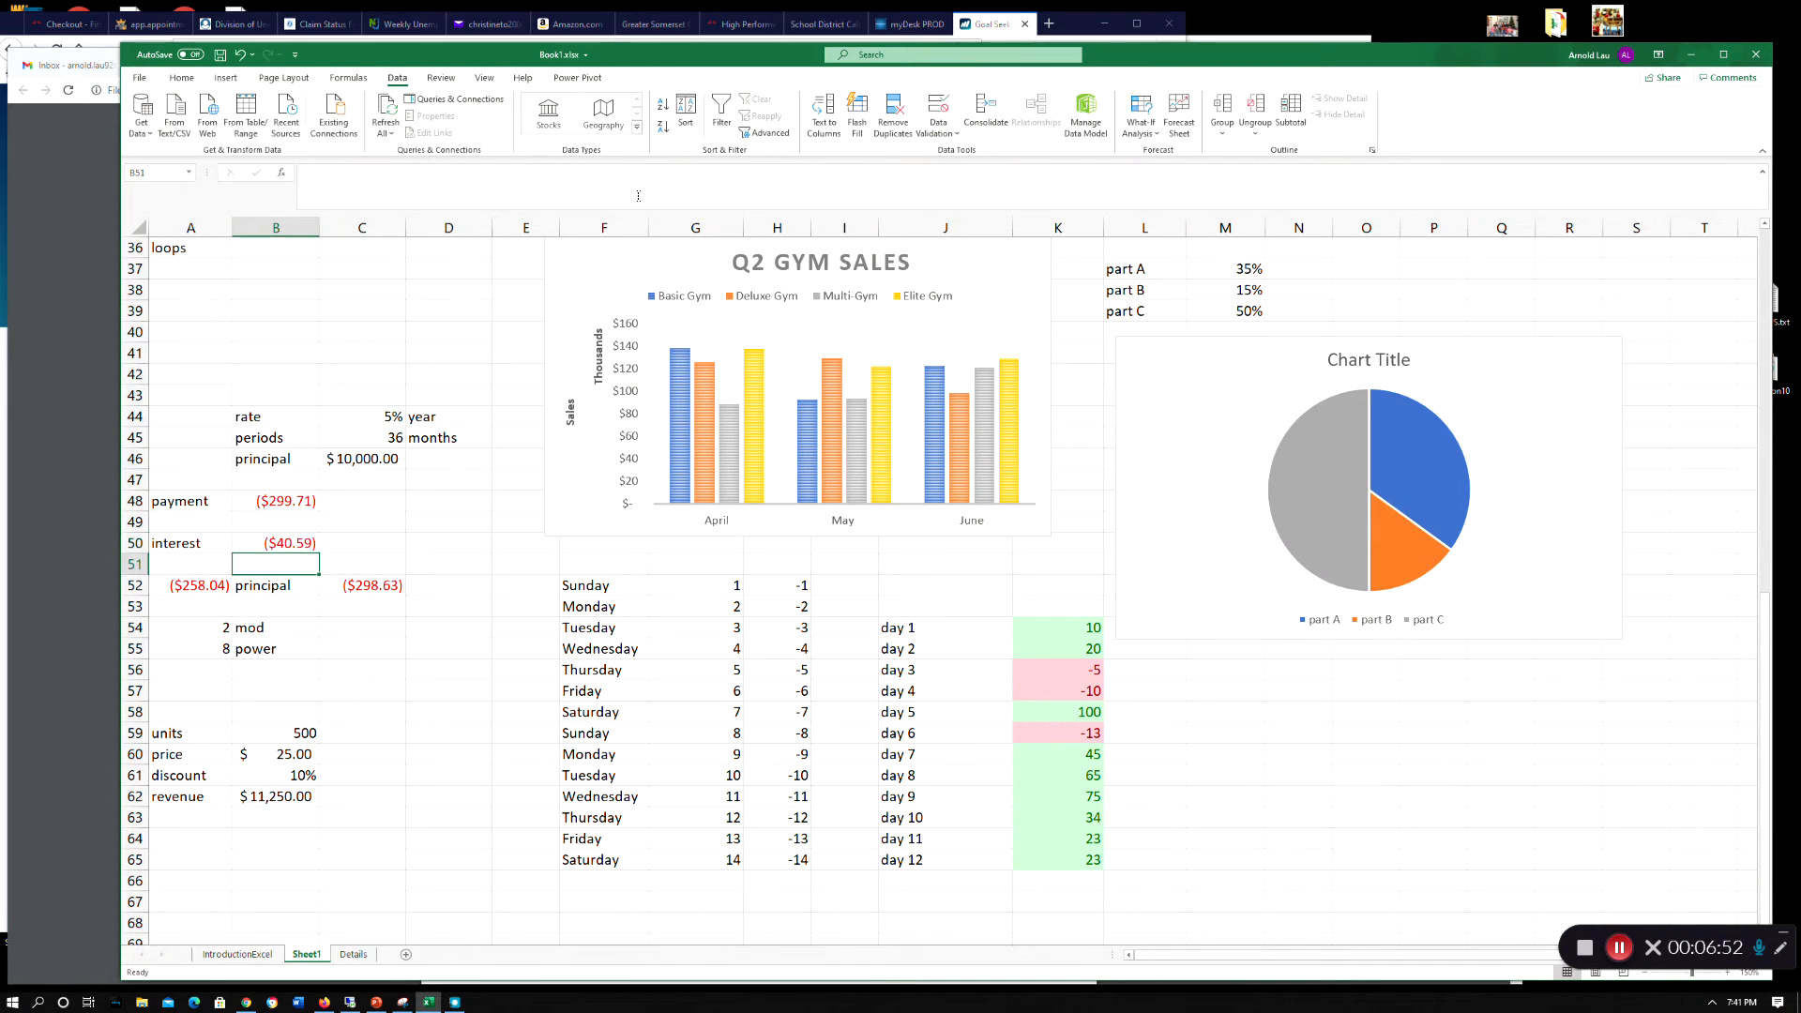
- Set the period argument of the interest IPMT formula in B50 to 12
left_click(309, 544)
left_click(362, 173)
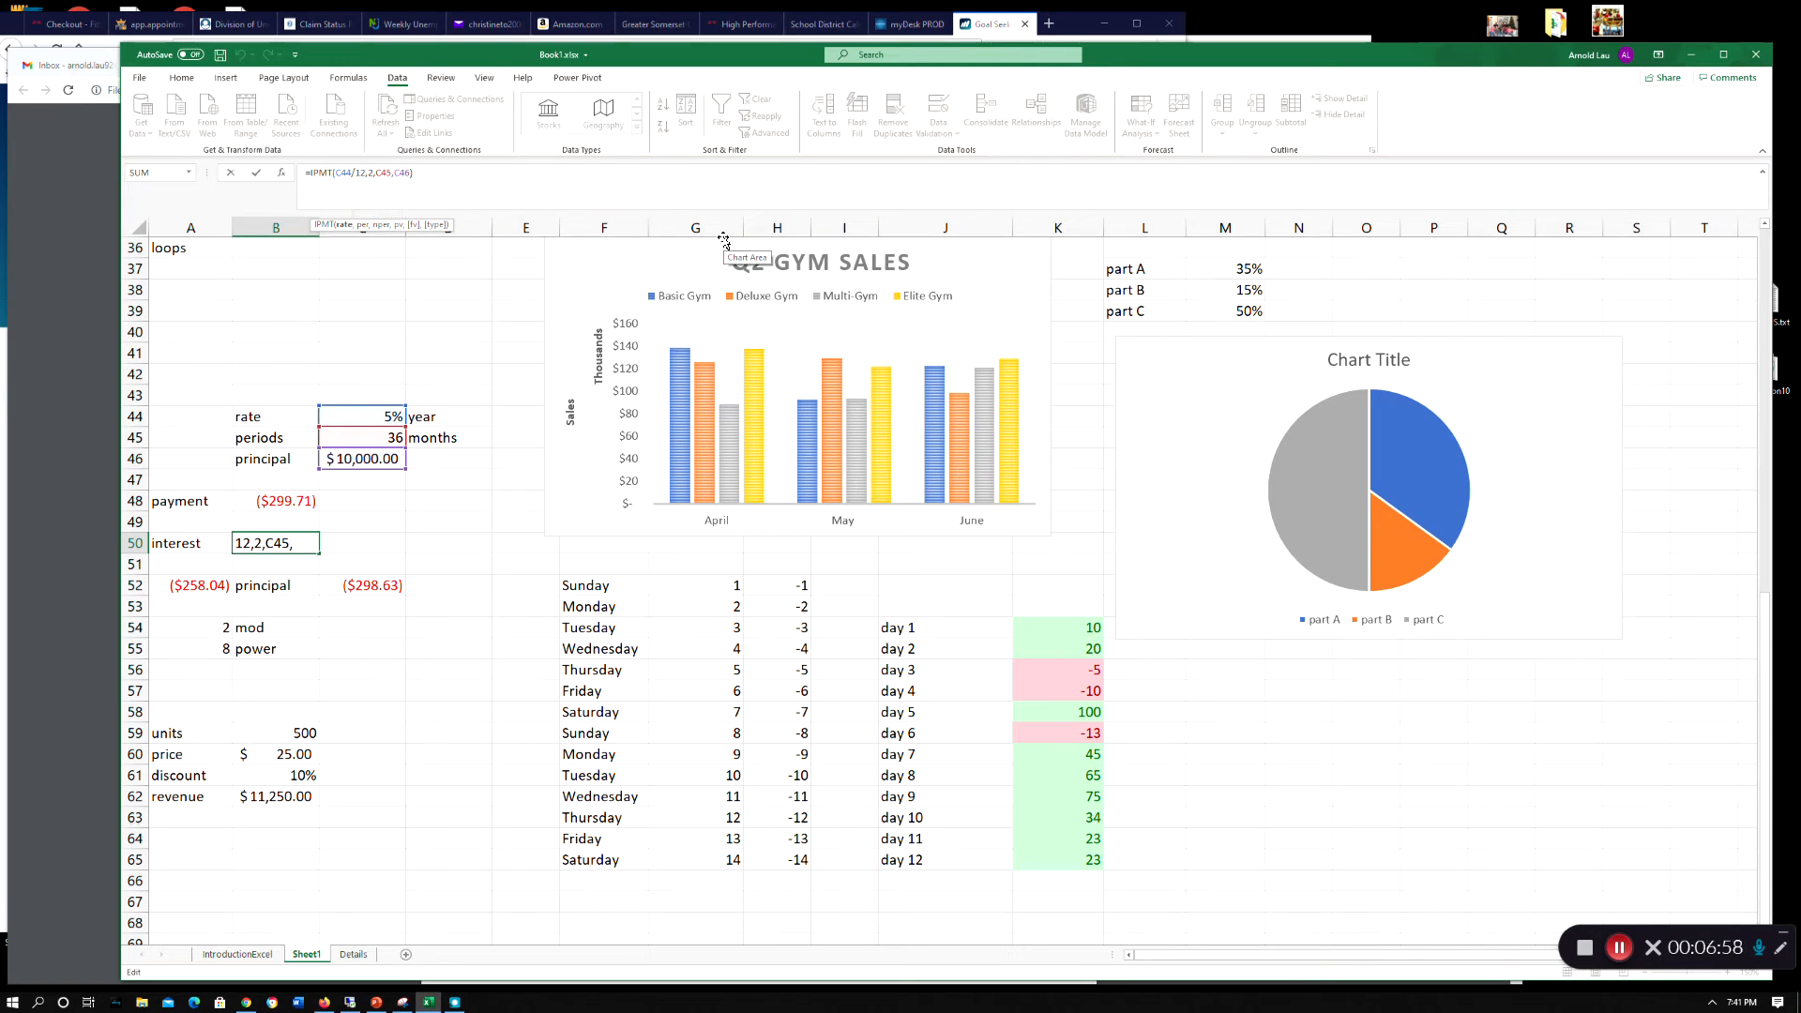
type("1")
key("Return")
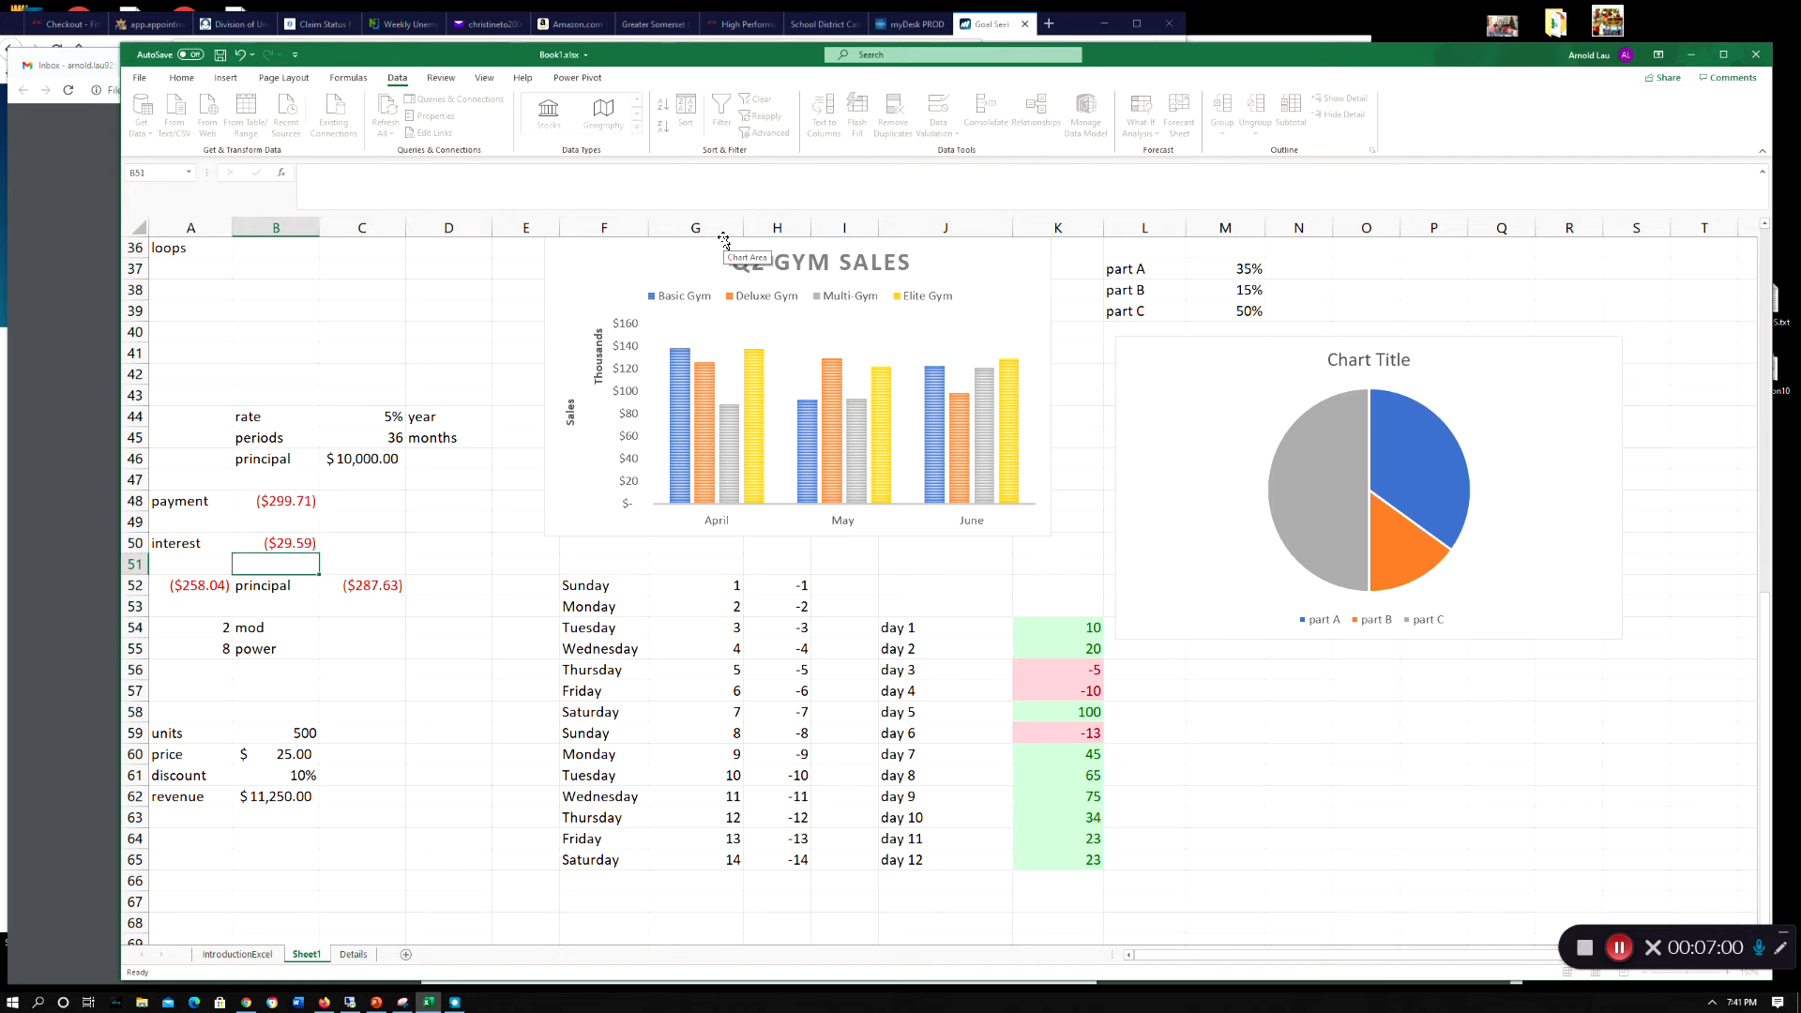
- Set the period argument of the principal PPMT formula in A52 to 12
key("Down")
key("Left")
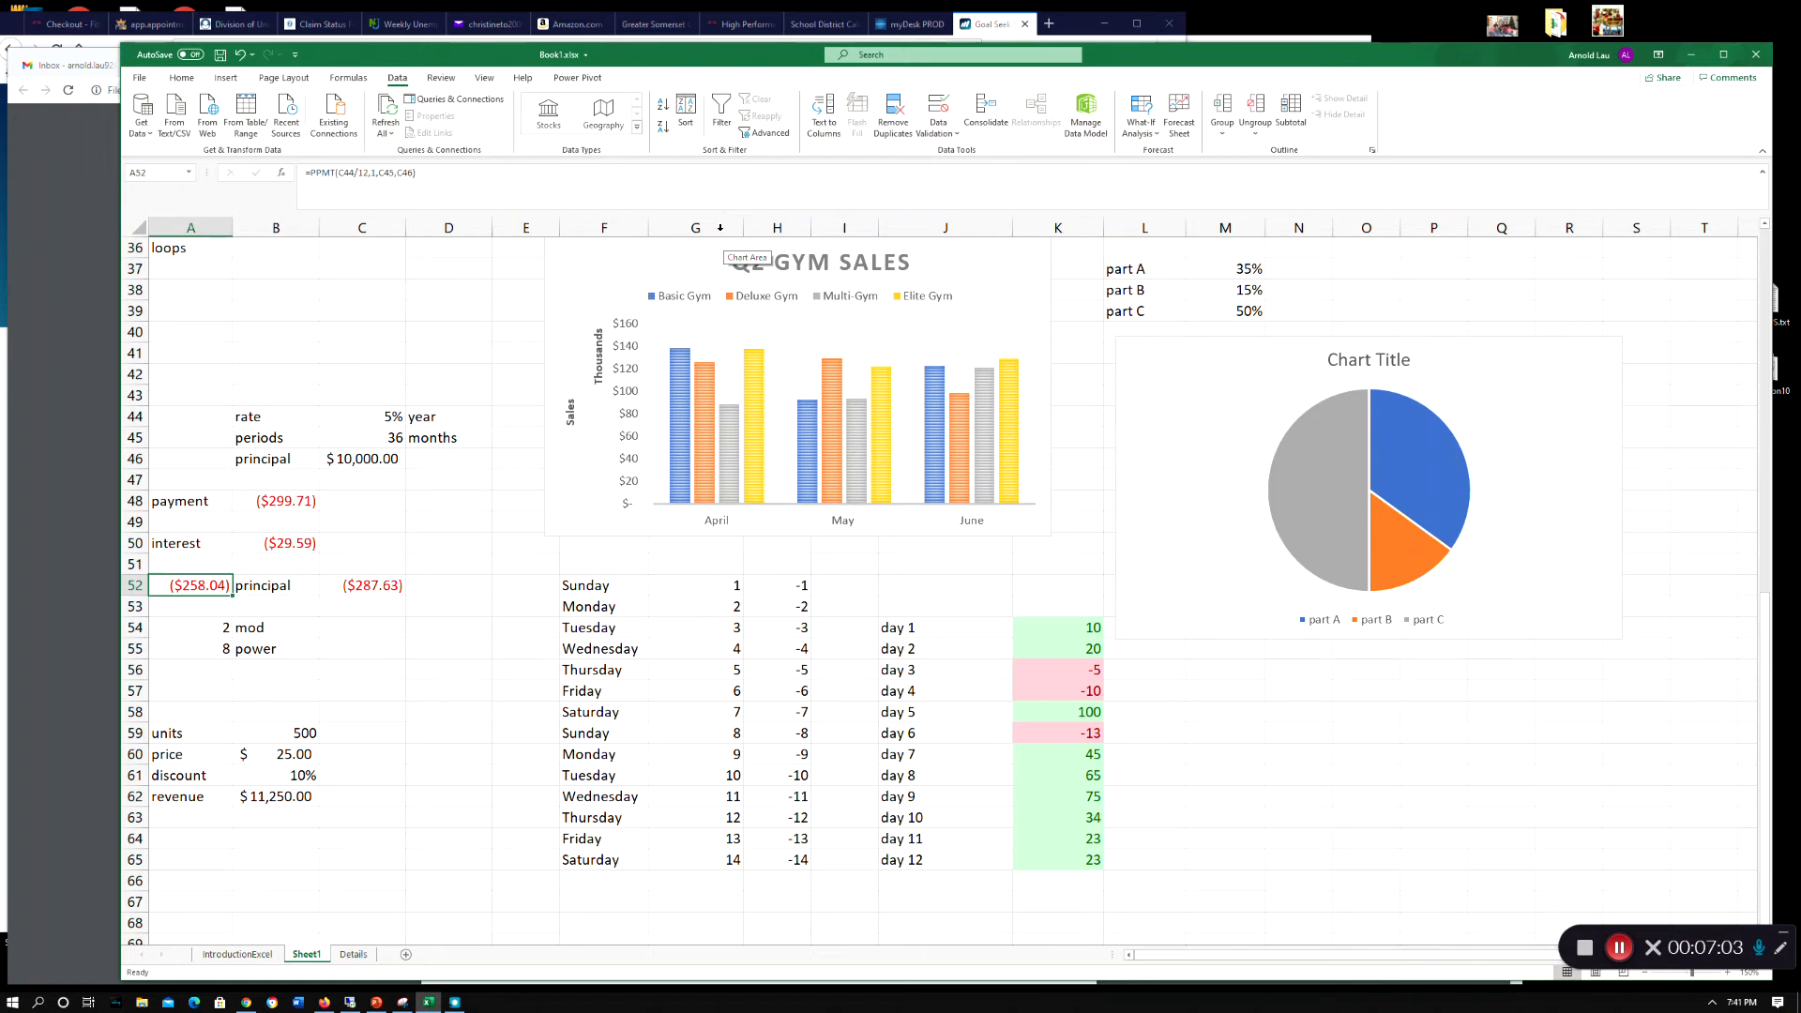
left_click(382, 175)
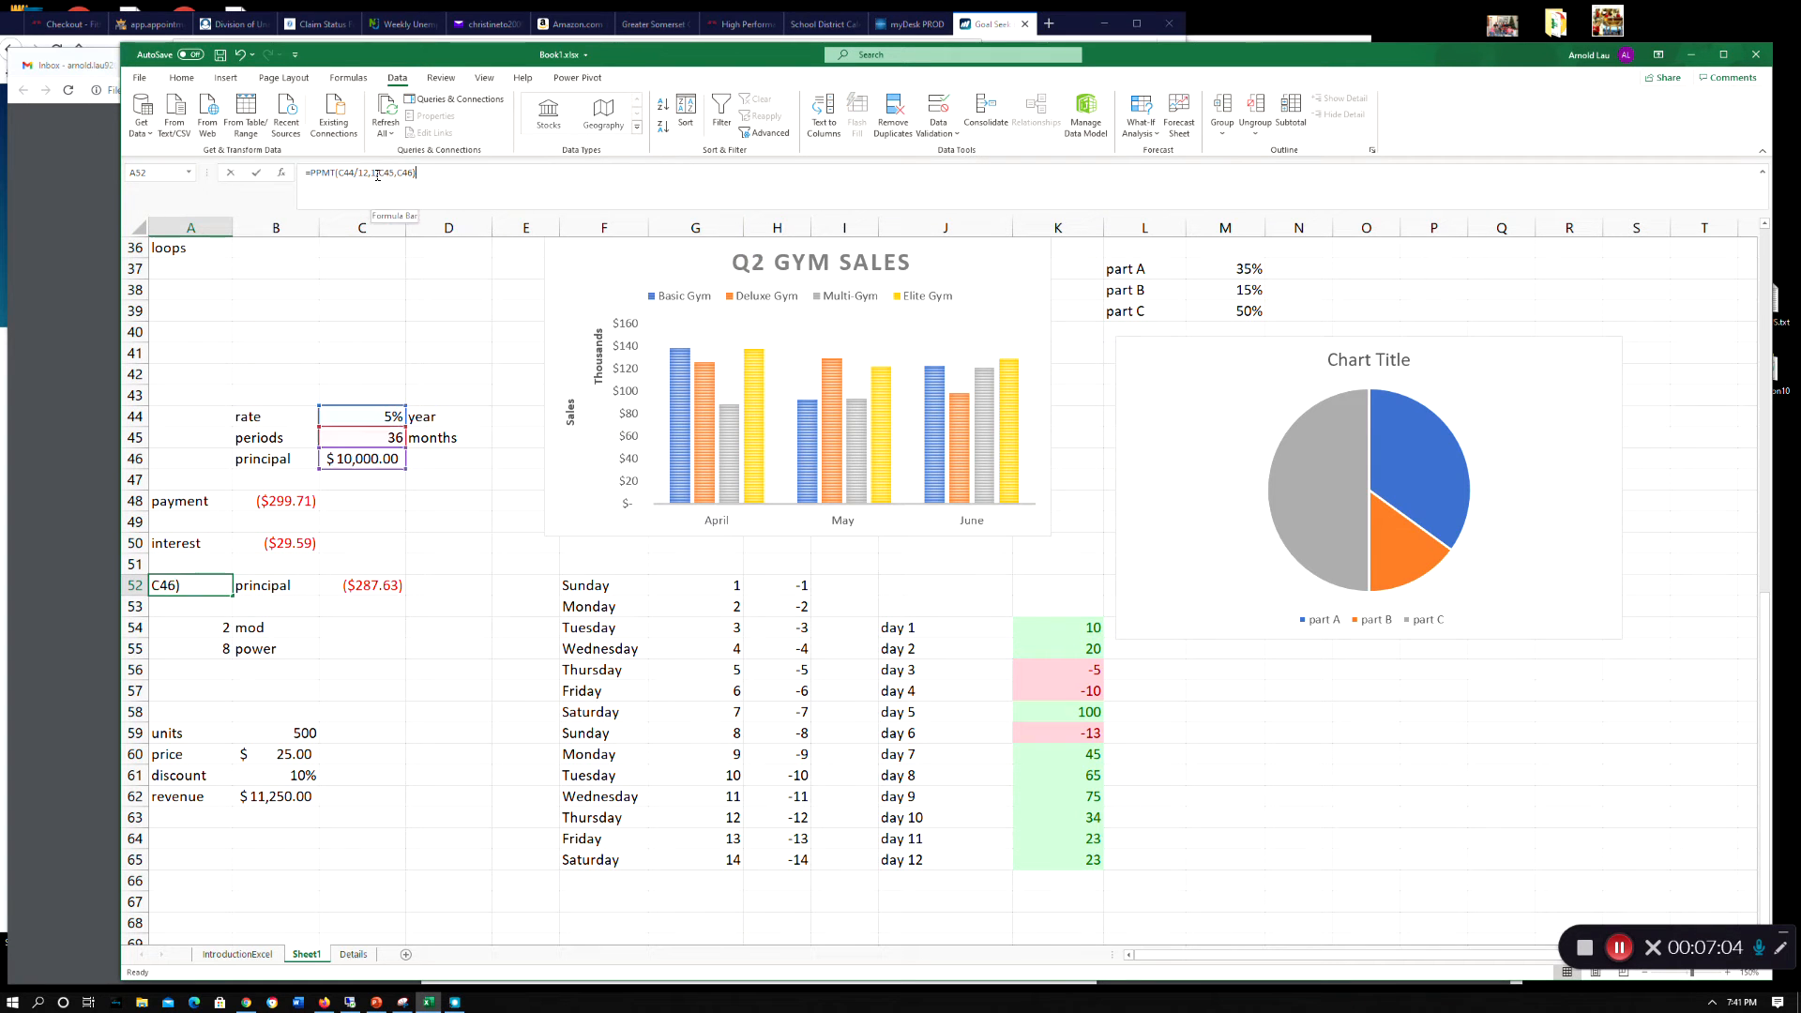
type("2")
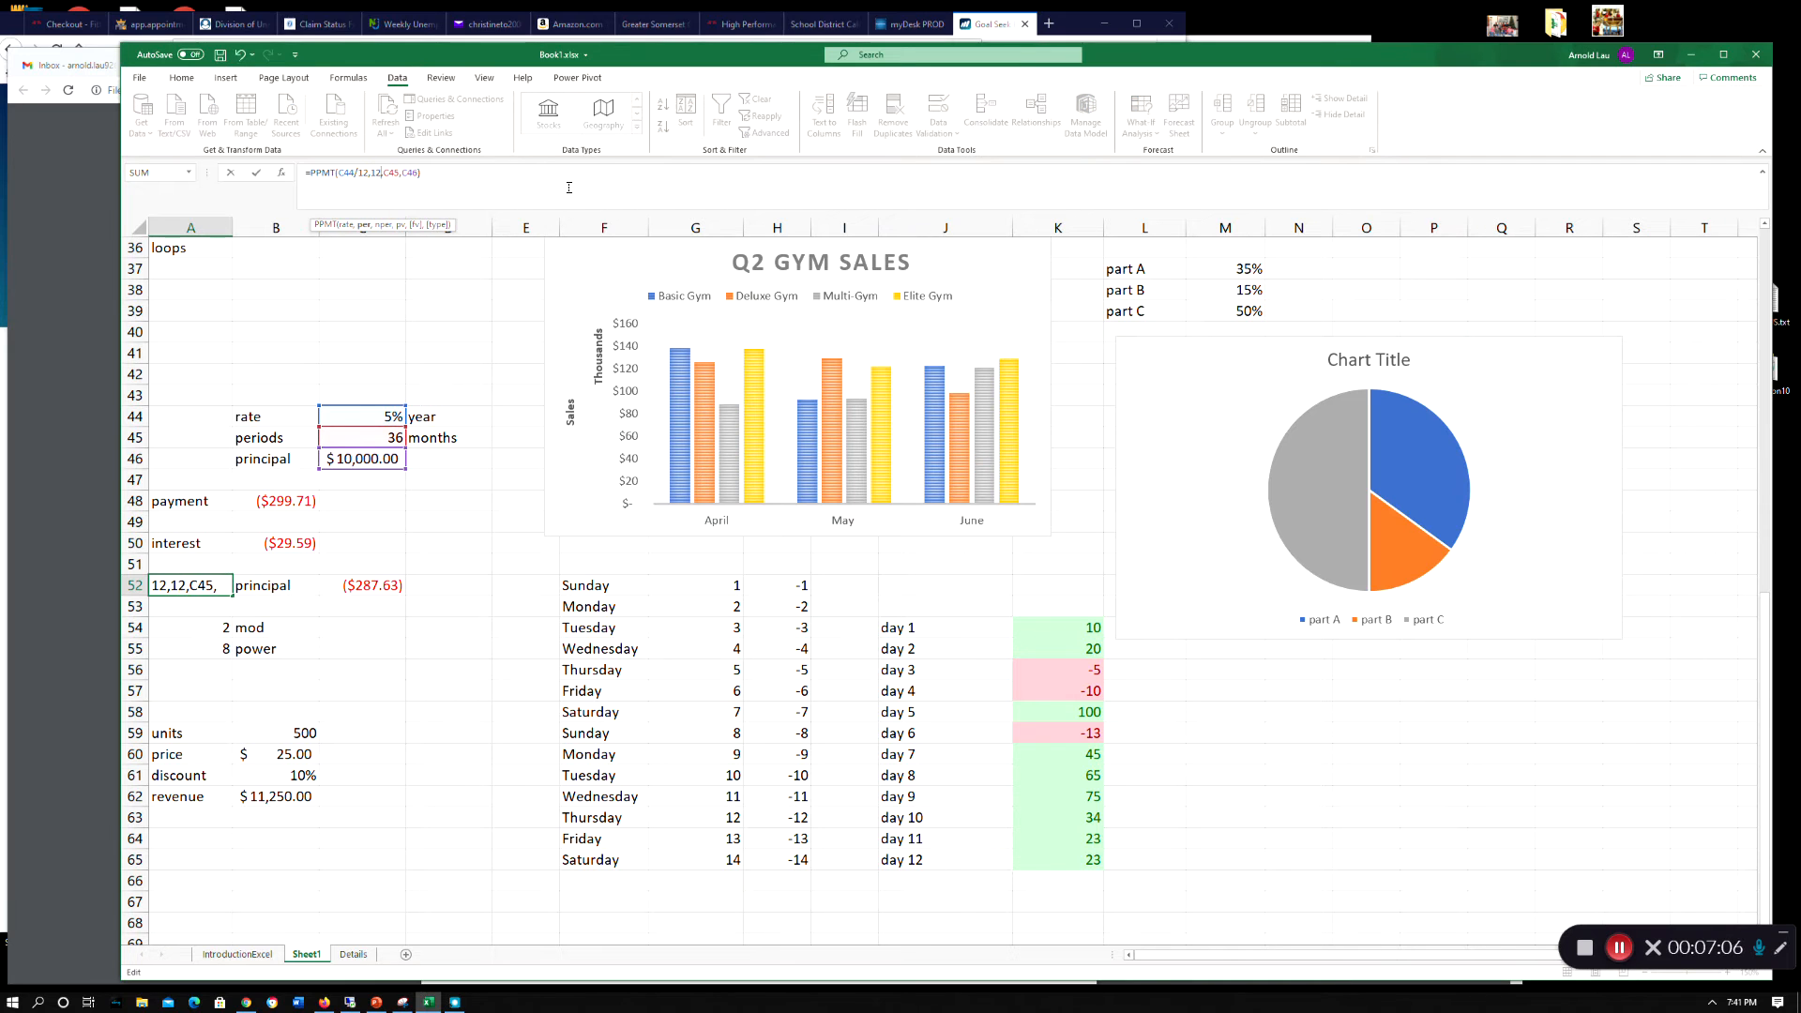
key("ctrl+Return")
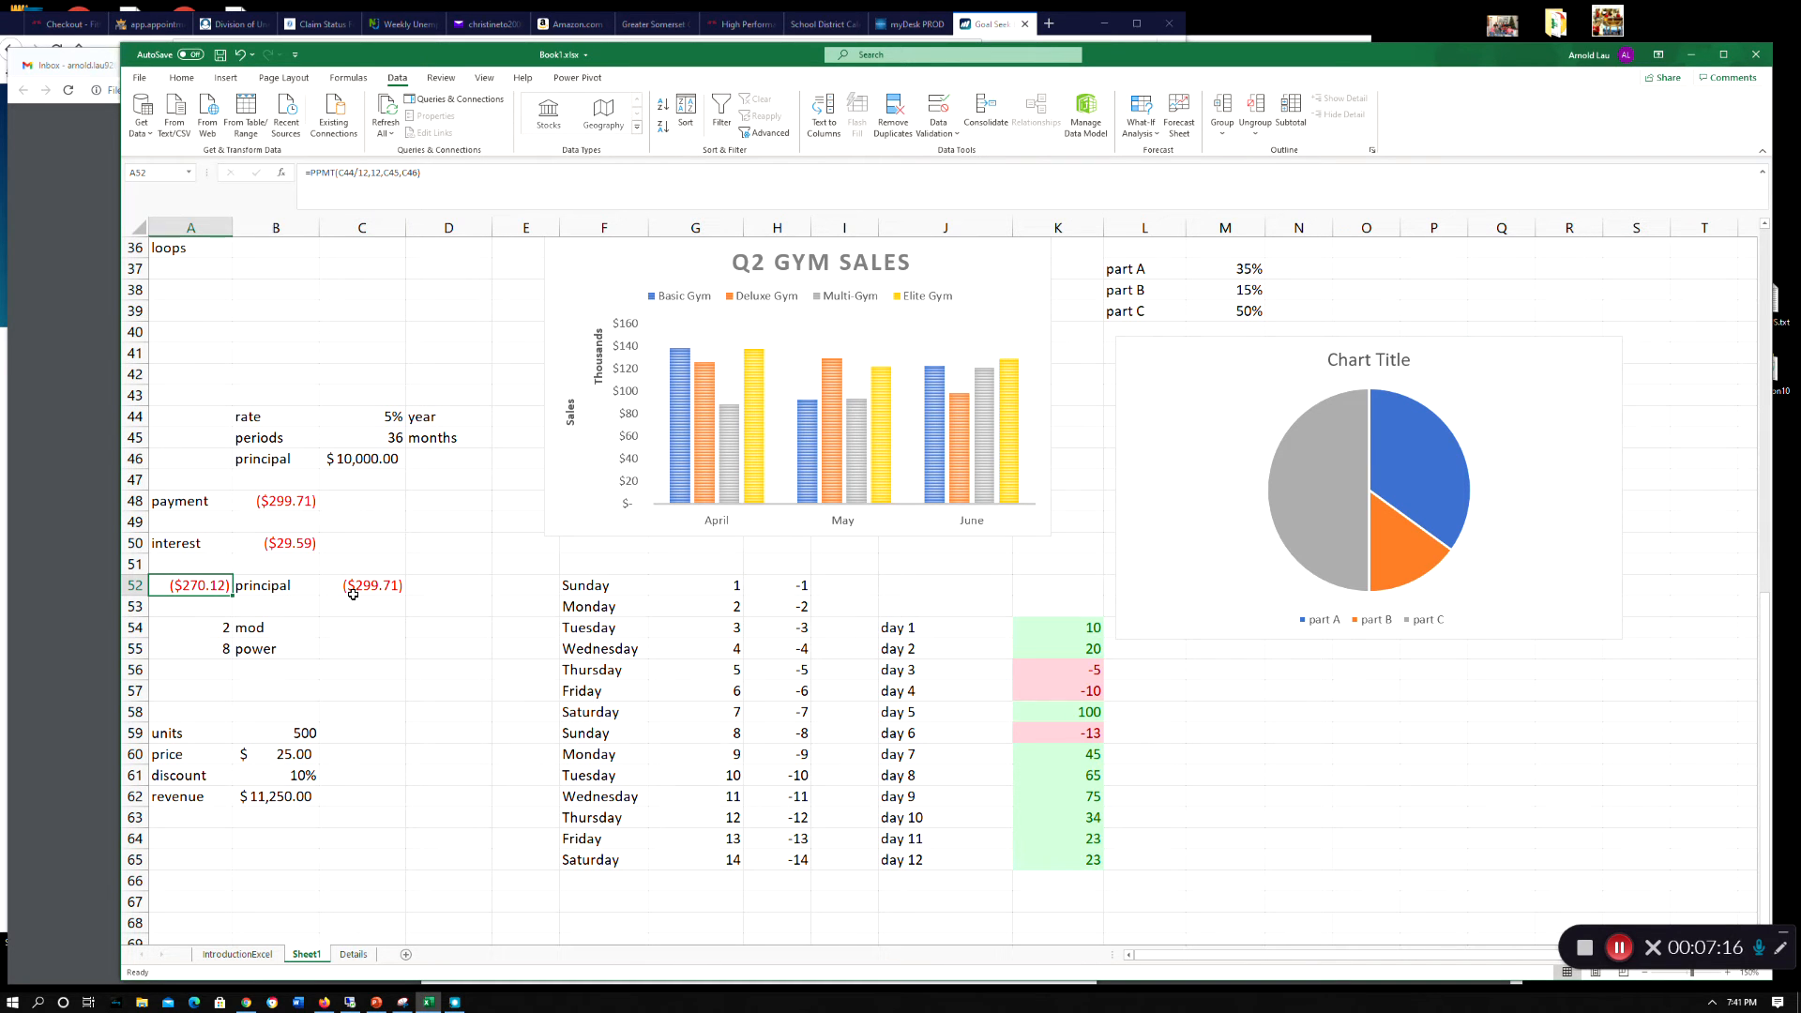
- Set the period argument of the interest IPMT formula in B50 to 36
left_click(245, 548)
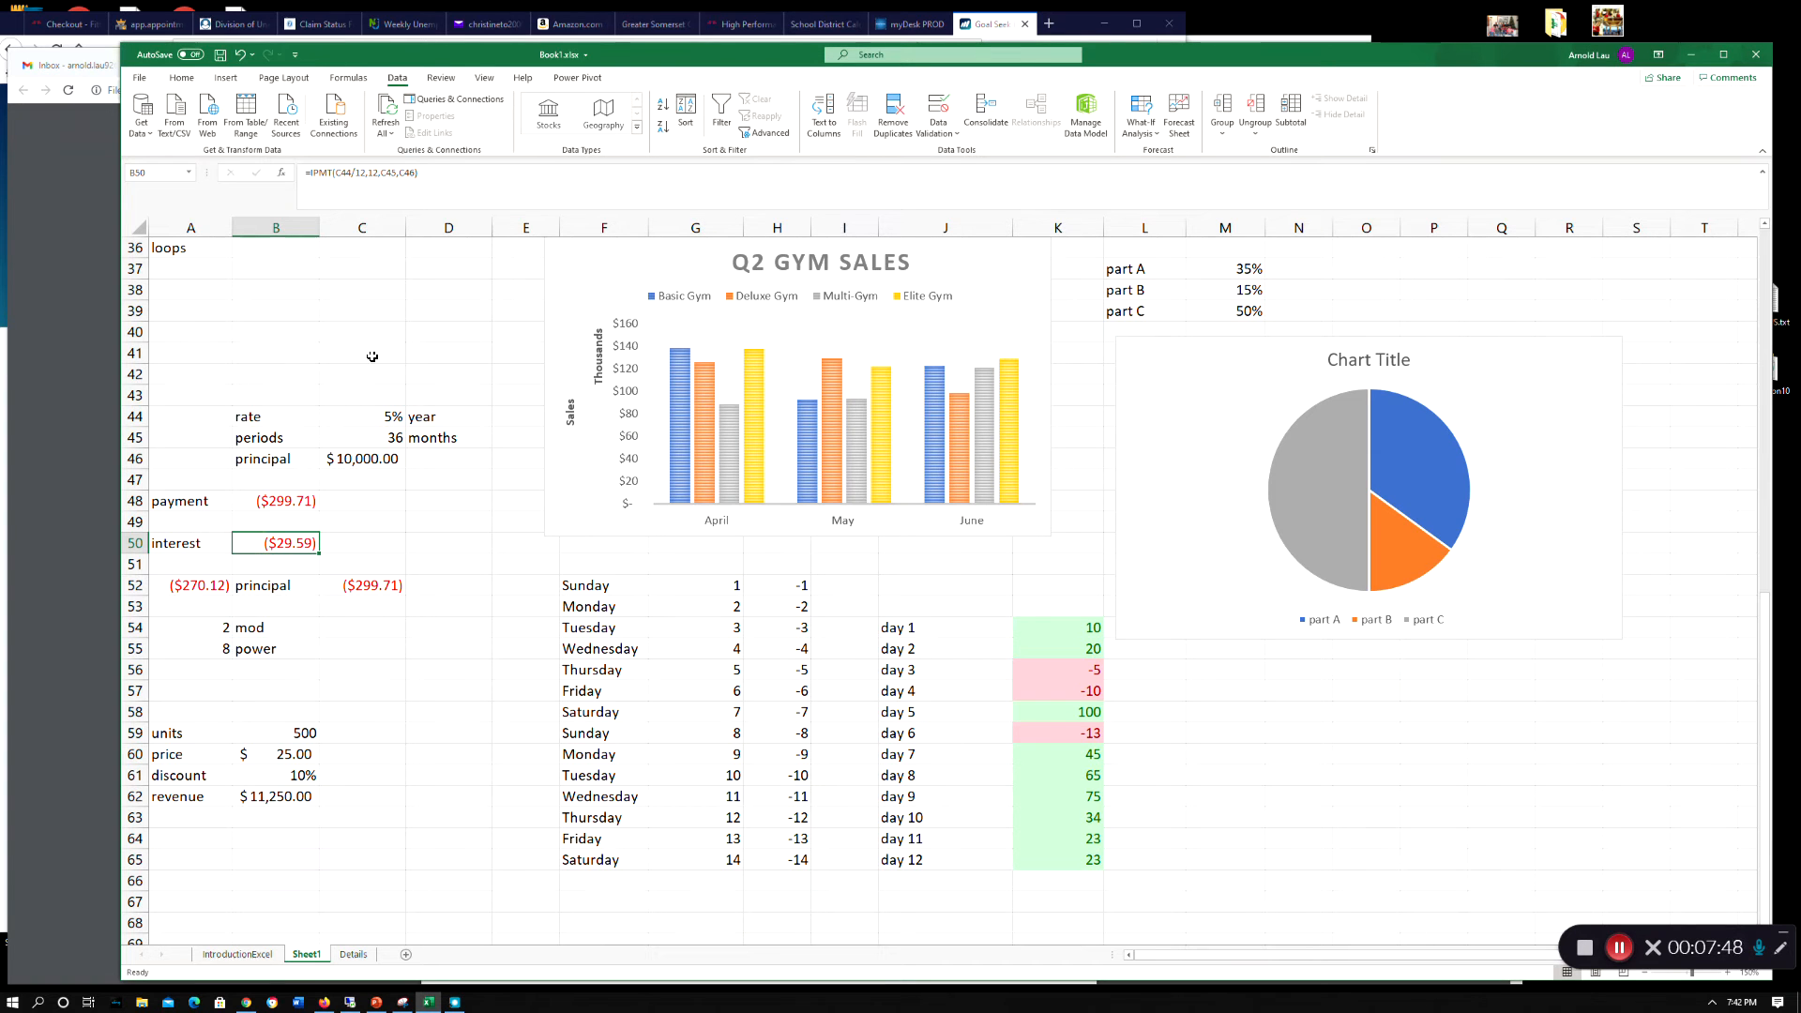
left_click(382, 173)
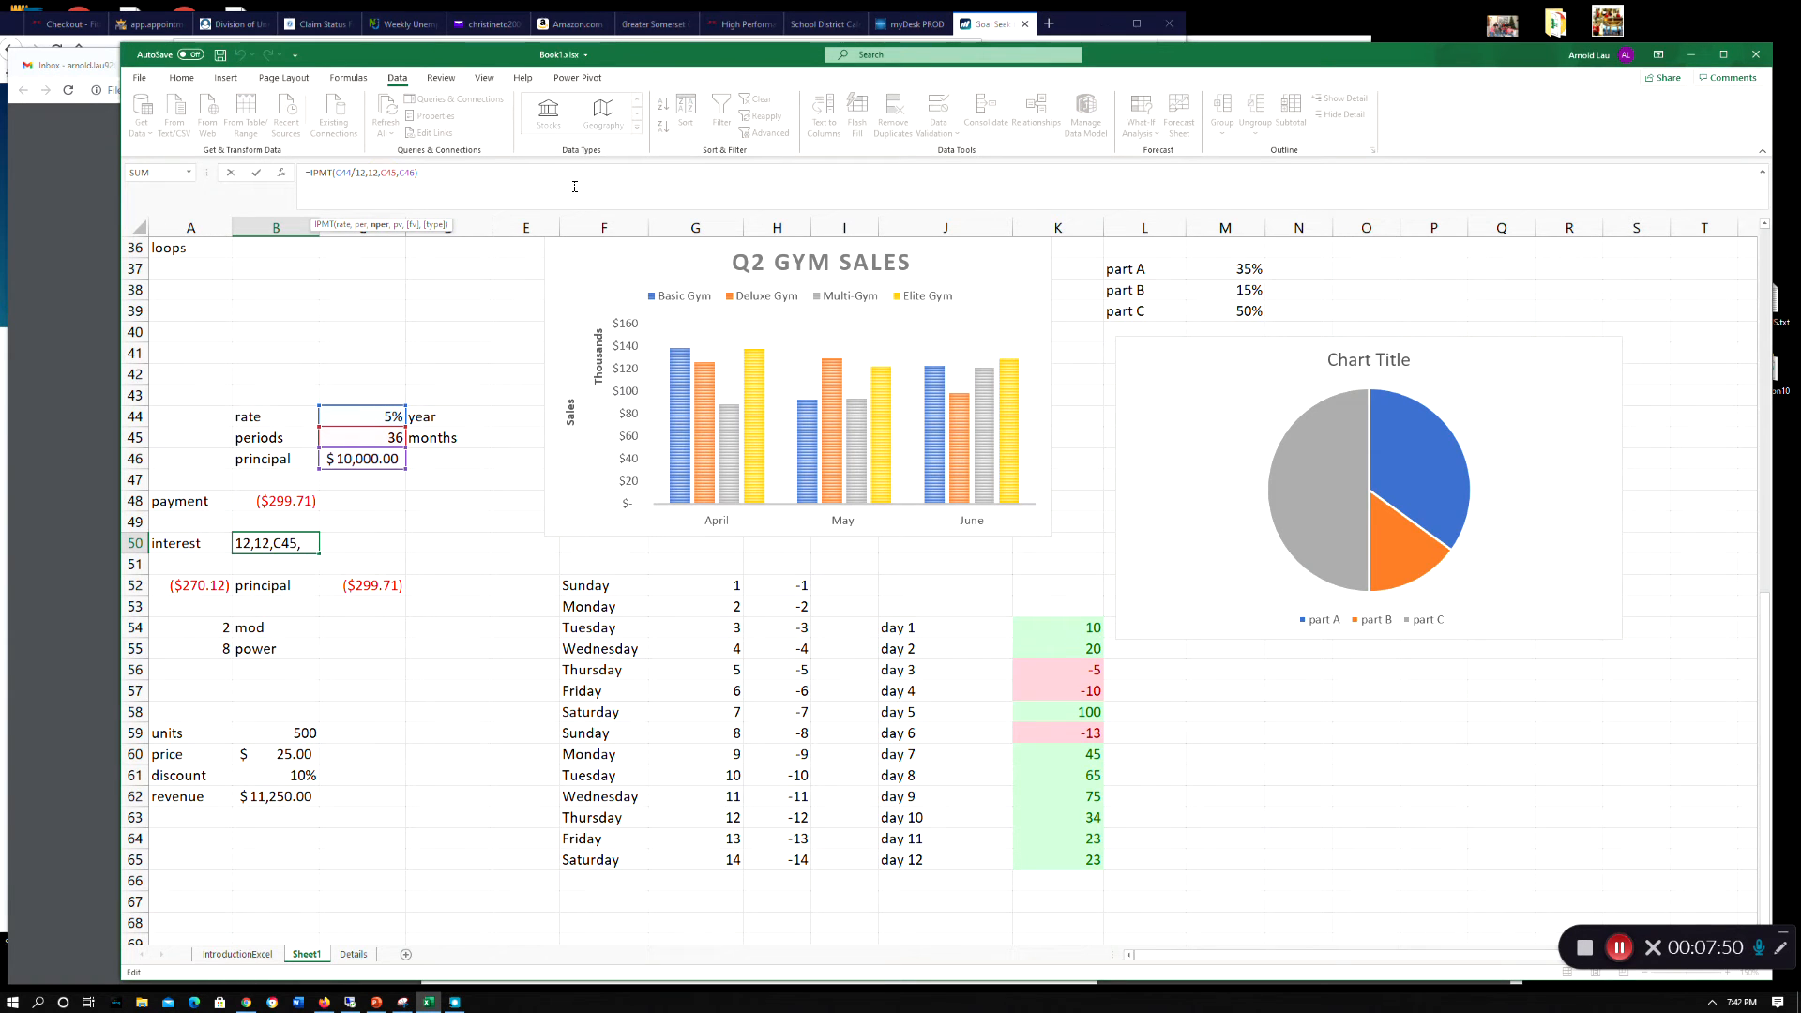
key("BackSpace")
key("BackSpace")
type("36")
key("Return")
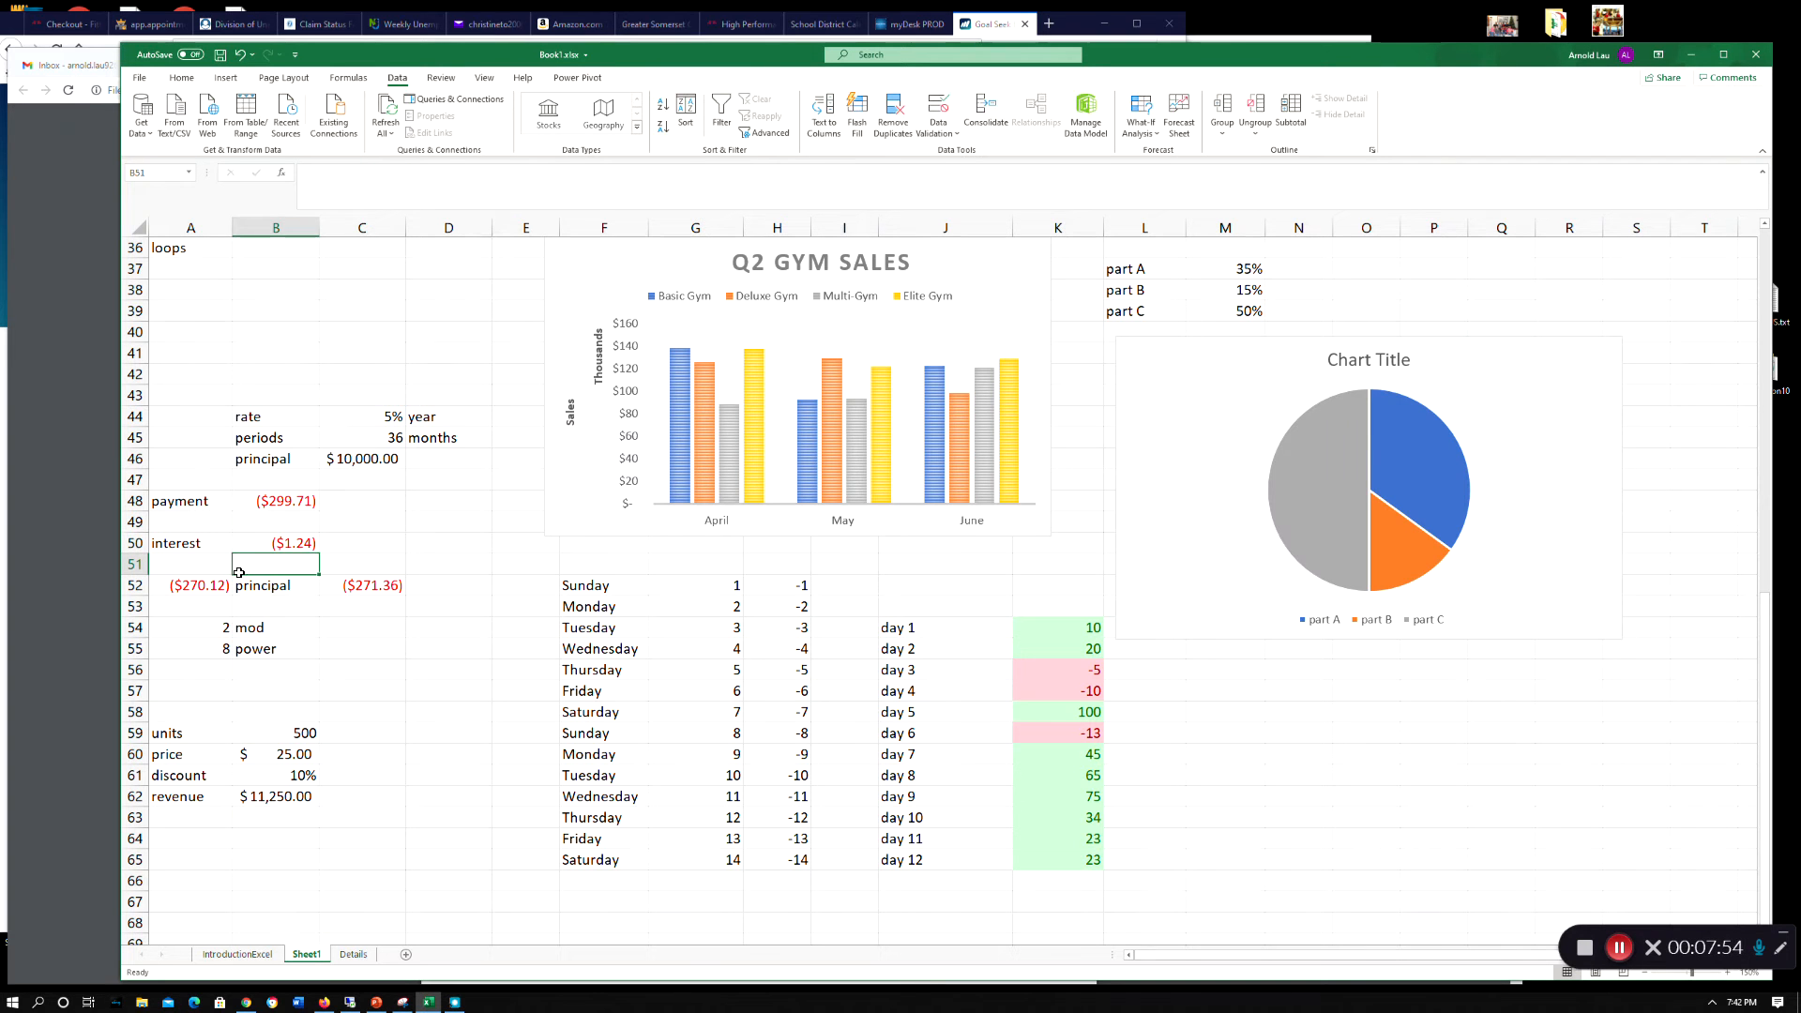
- Set the period argument of the principal PPMT formula in A52 to 36 and compare it with the interest formula in B50
left_click(214, 584)
left_click(374, 172)
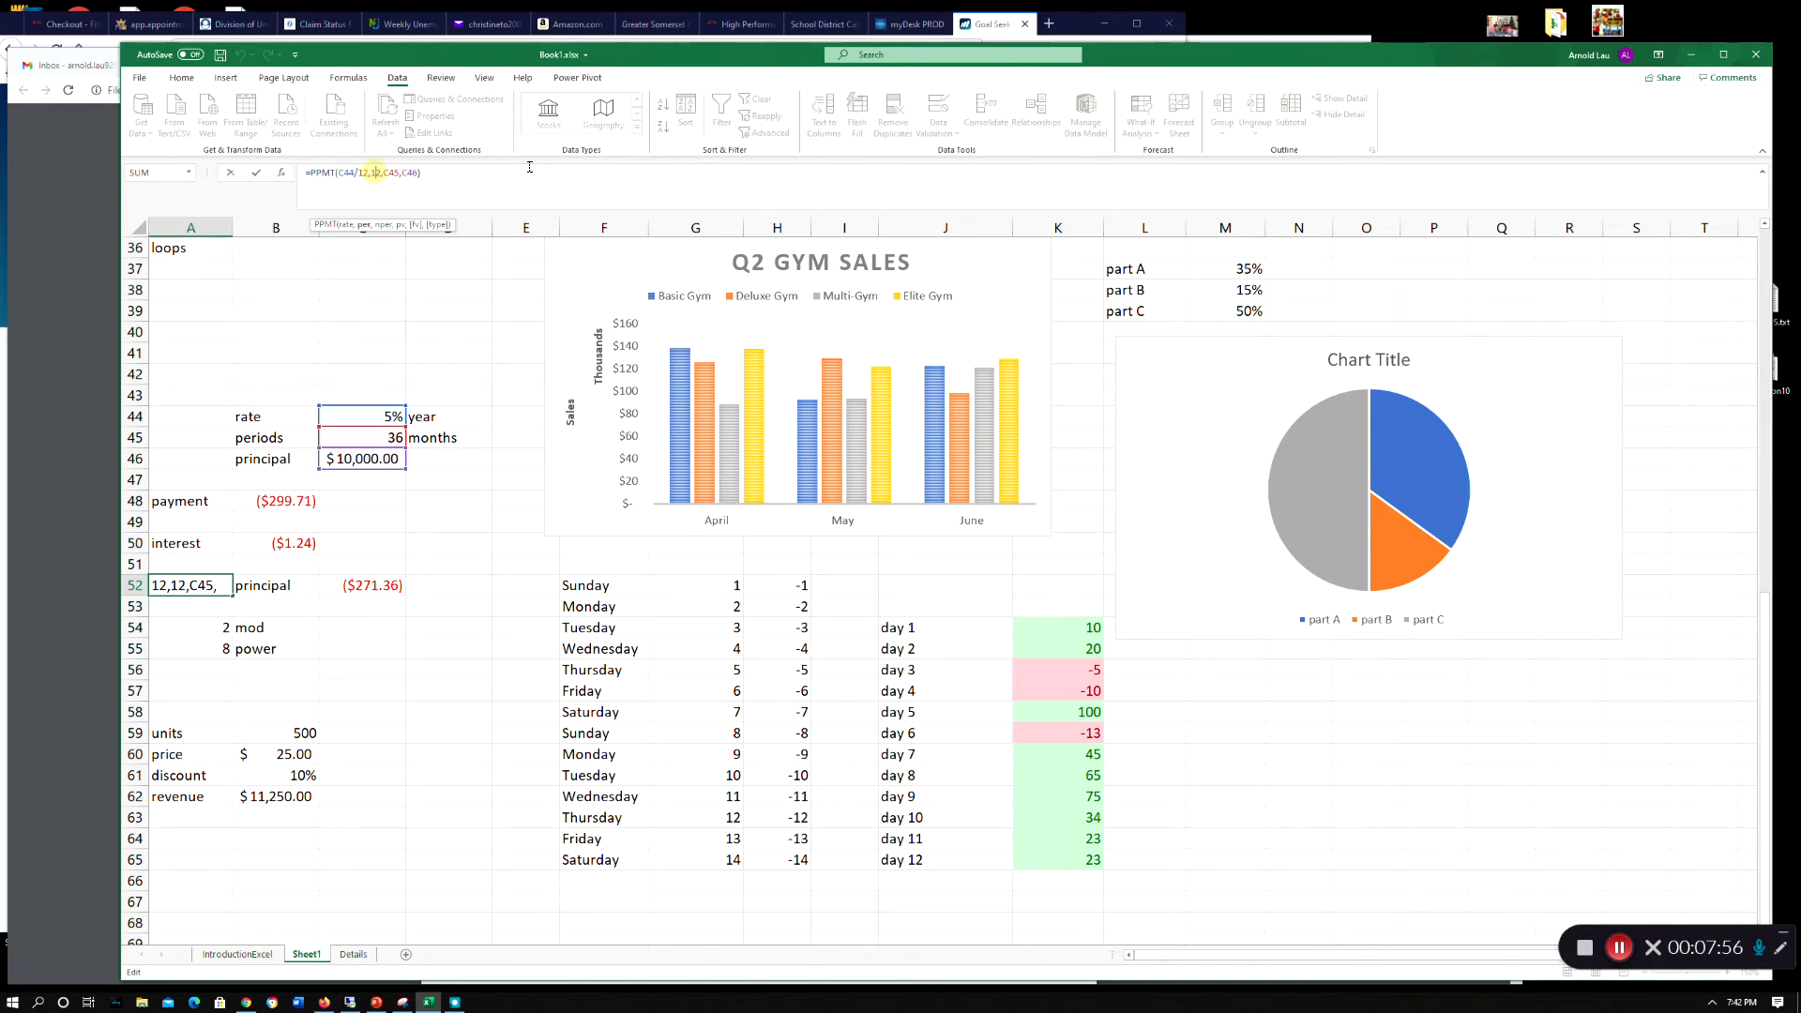
key("BackSpace")
type("3")
key("Delete")
key("Return")
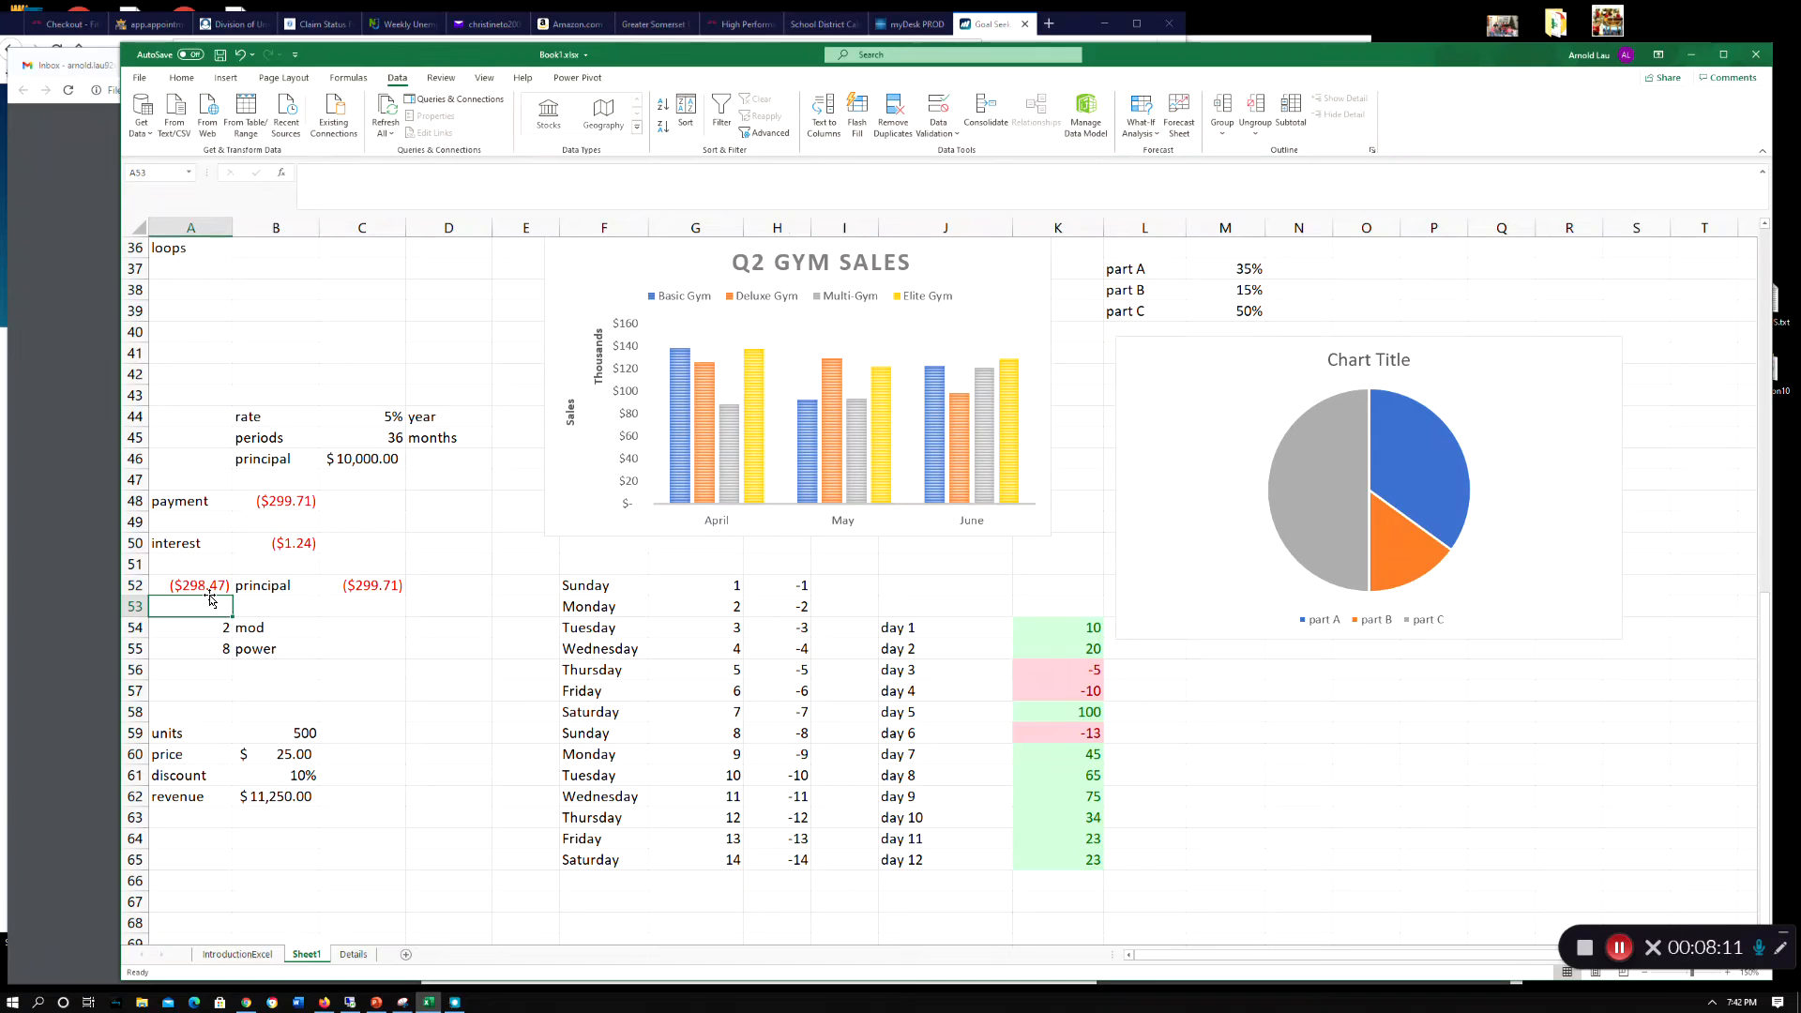
left_click(274, 544)
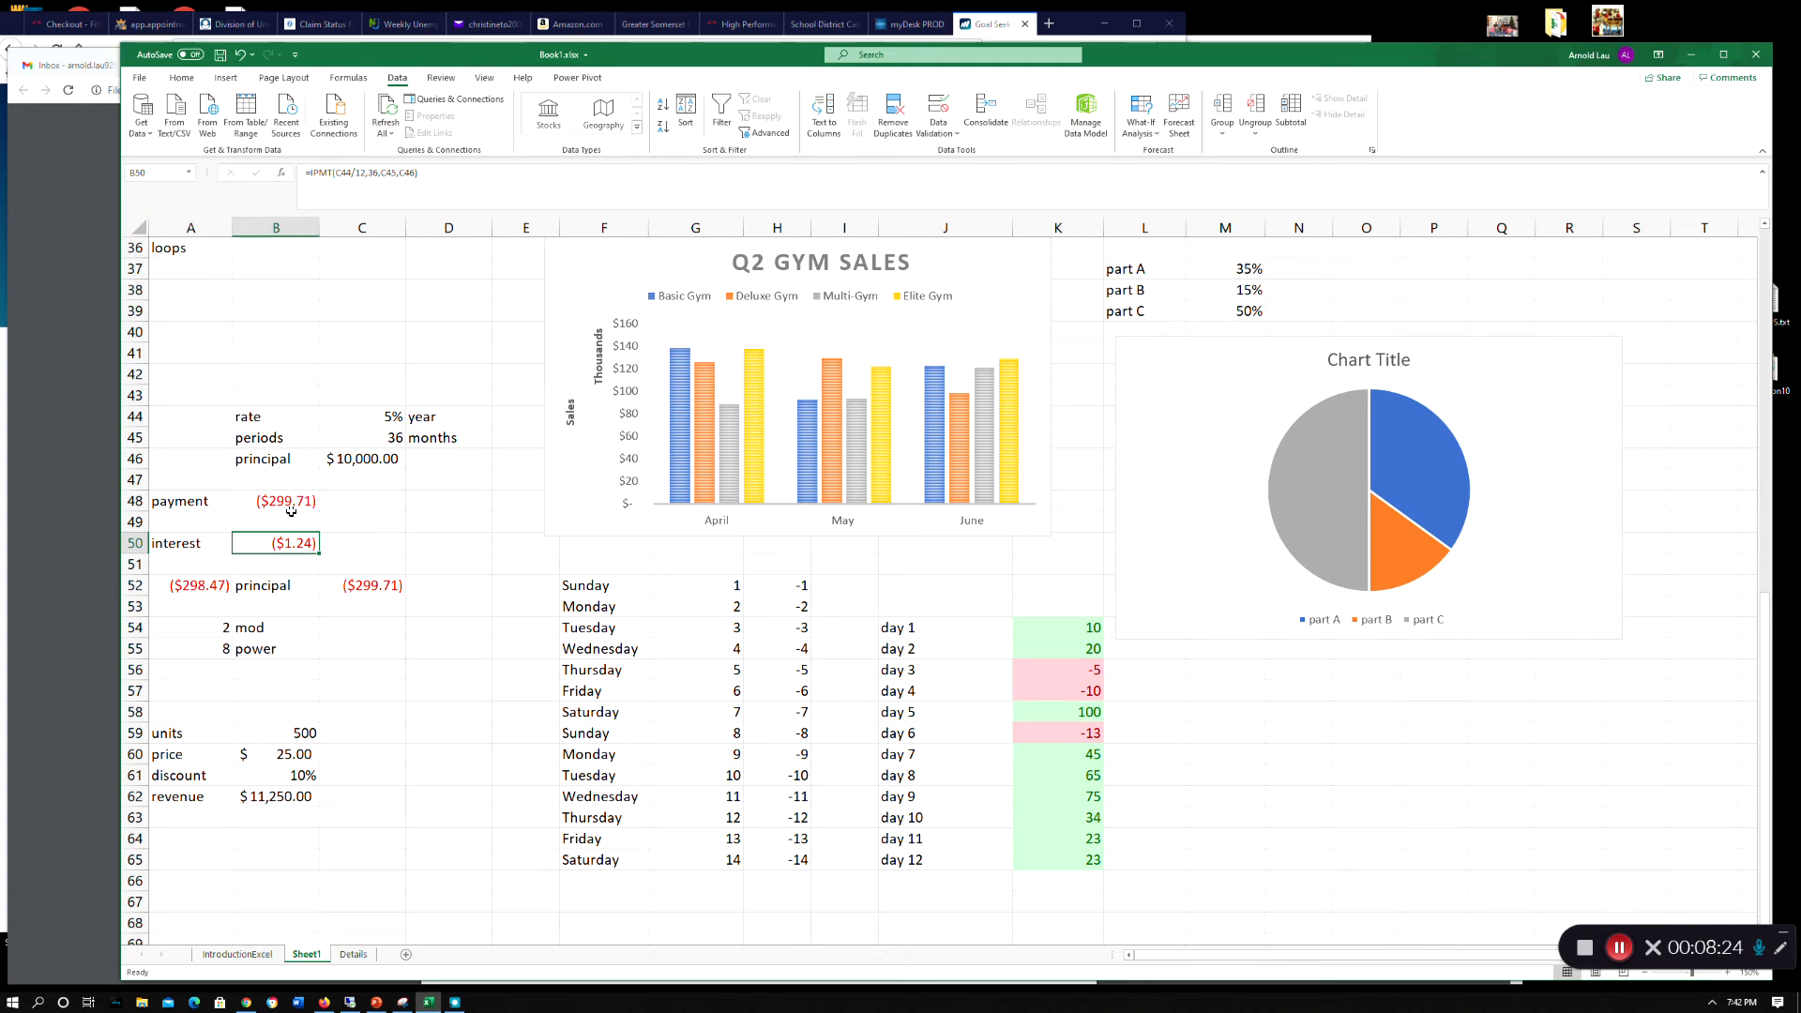
- Check the arguments of the MOD formula in A54 and re-enter it as =MOD(5,3)
left_click(203, 627)
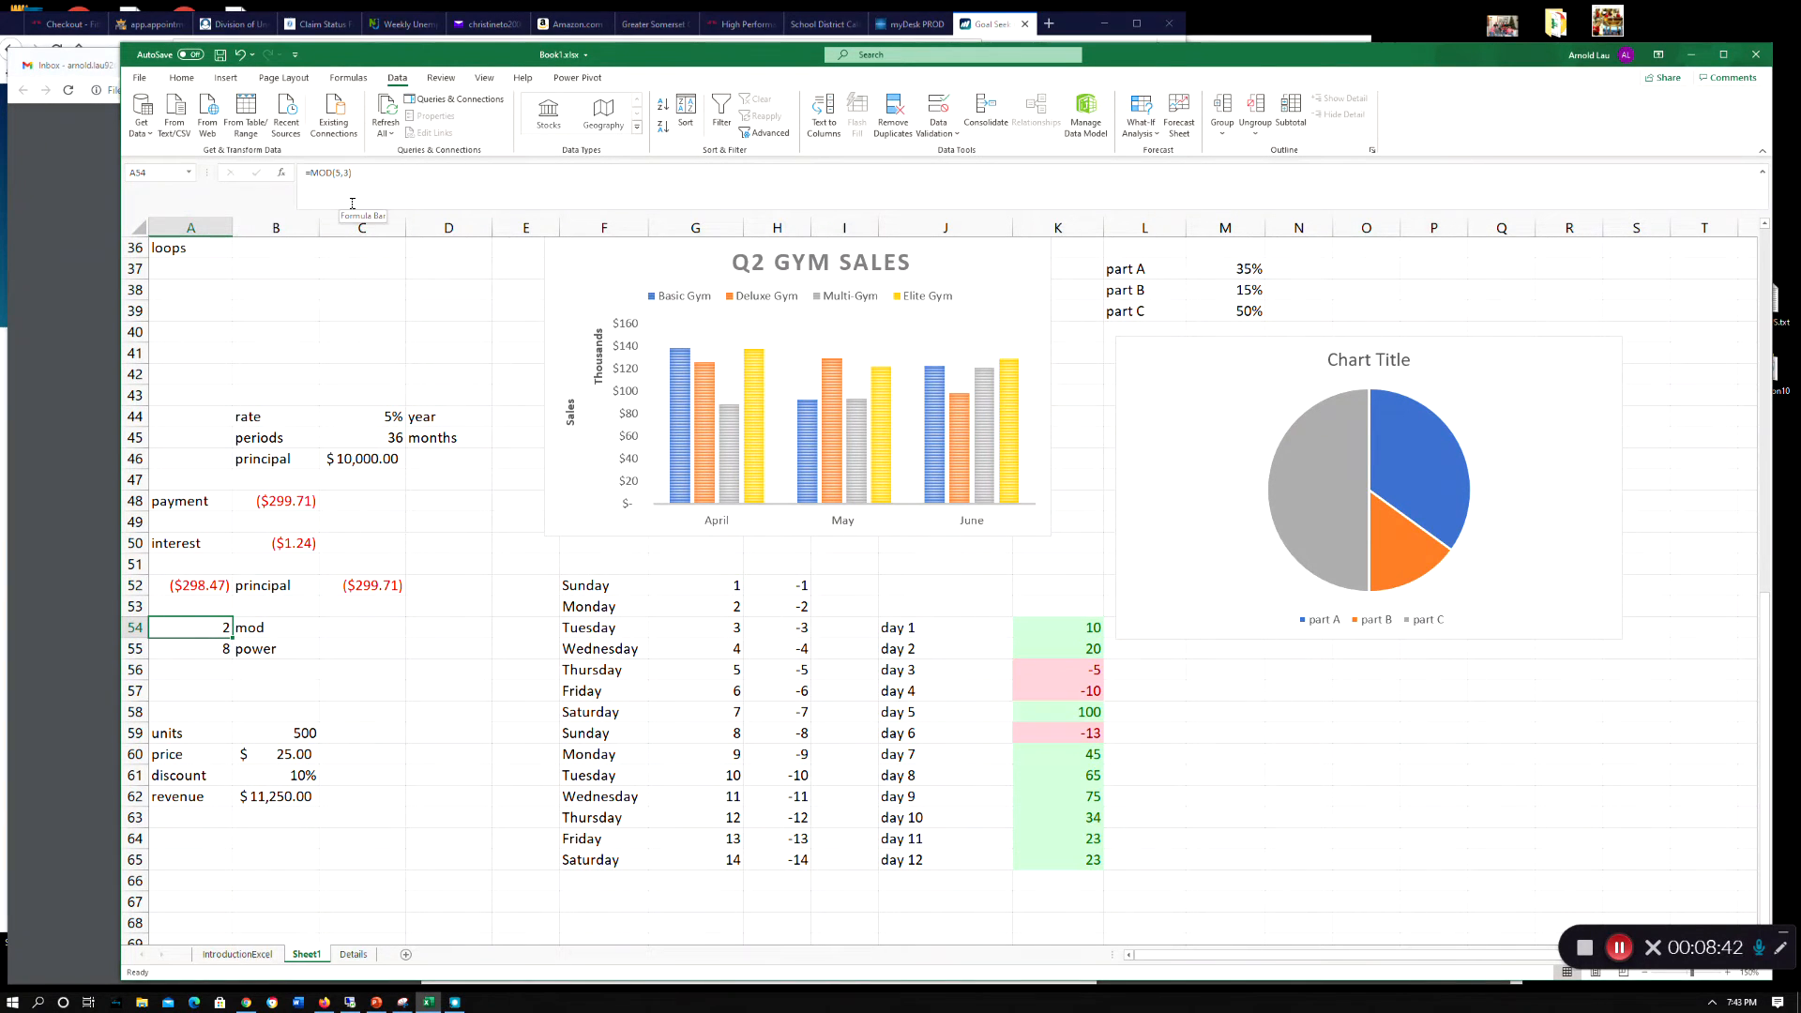
left_click(509, 185)
key("BackSpace")
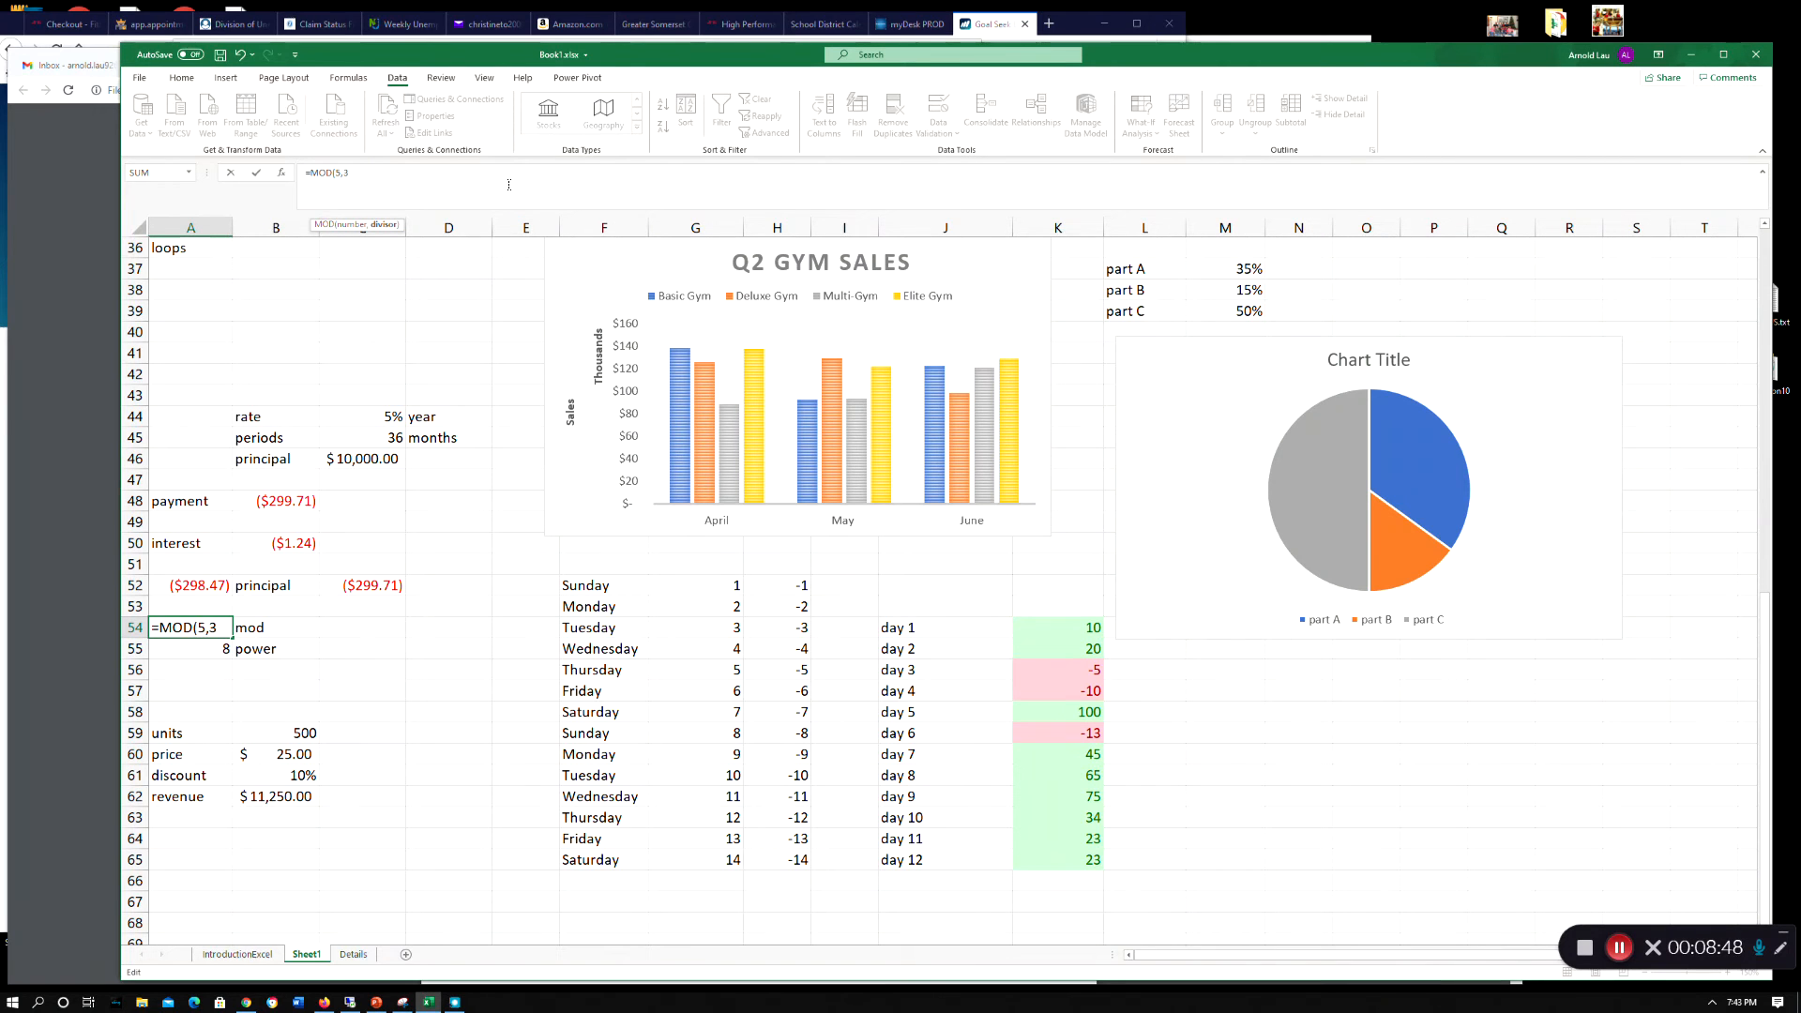
type(")")
key("Return")
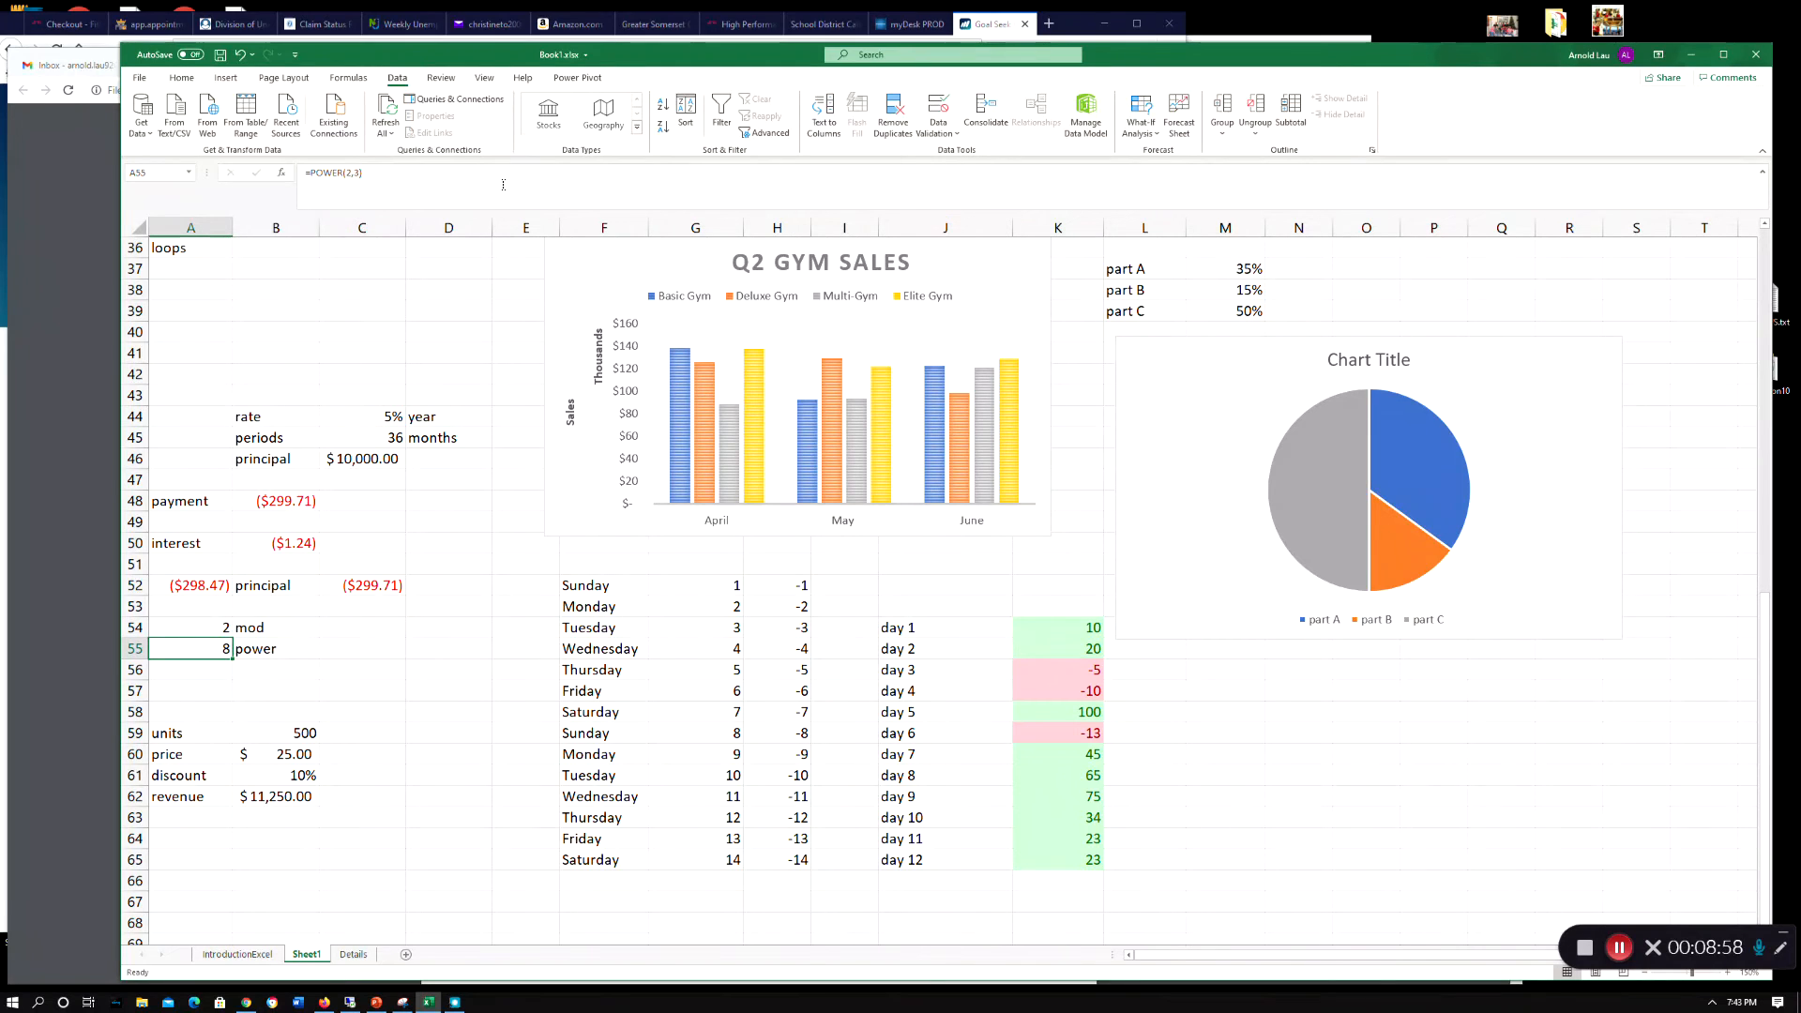
- Change the exponent of the POWER formula in A55 to 4, giving =POWER(2,4), and reselect the cell
left_click(359, 179)
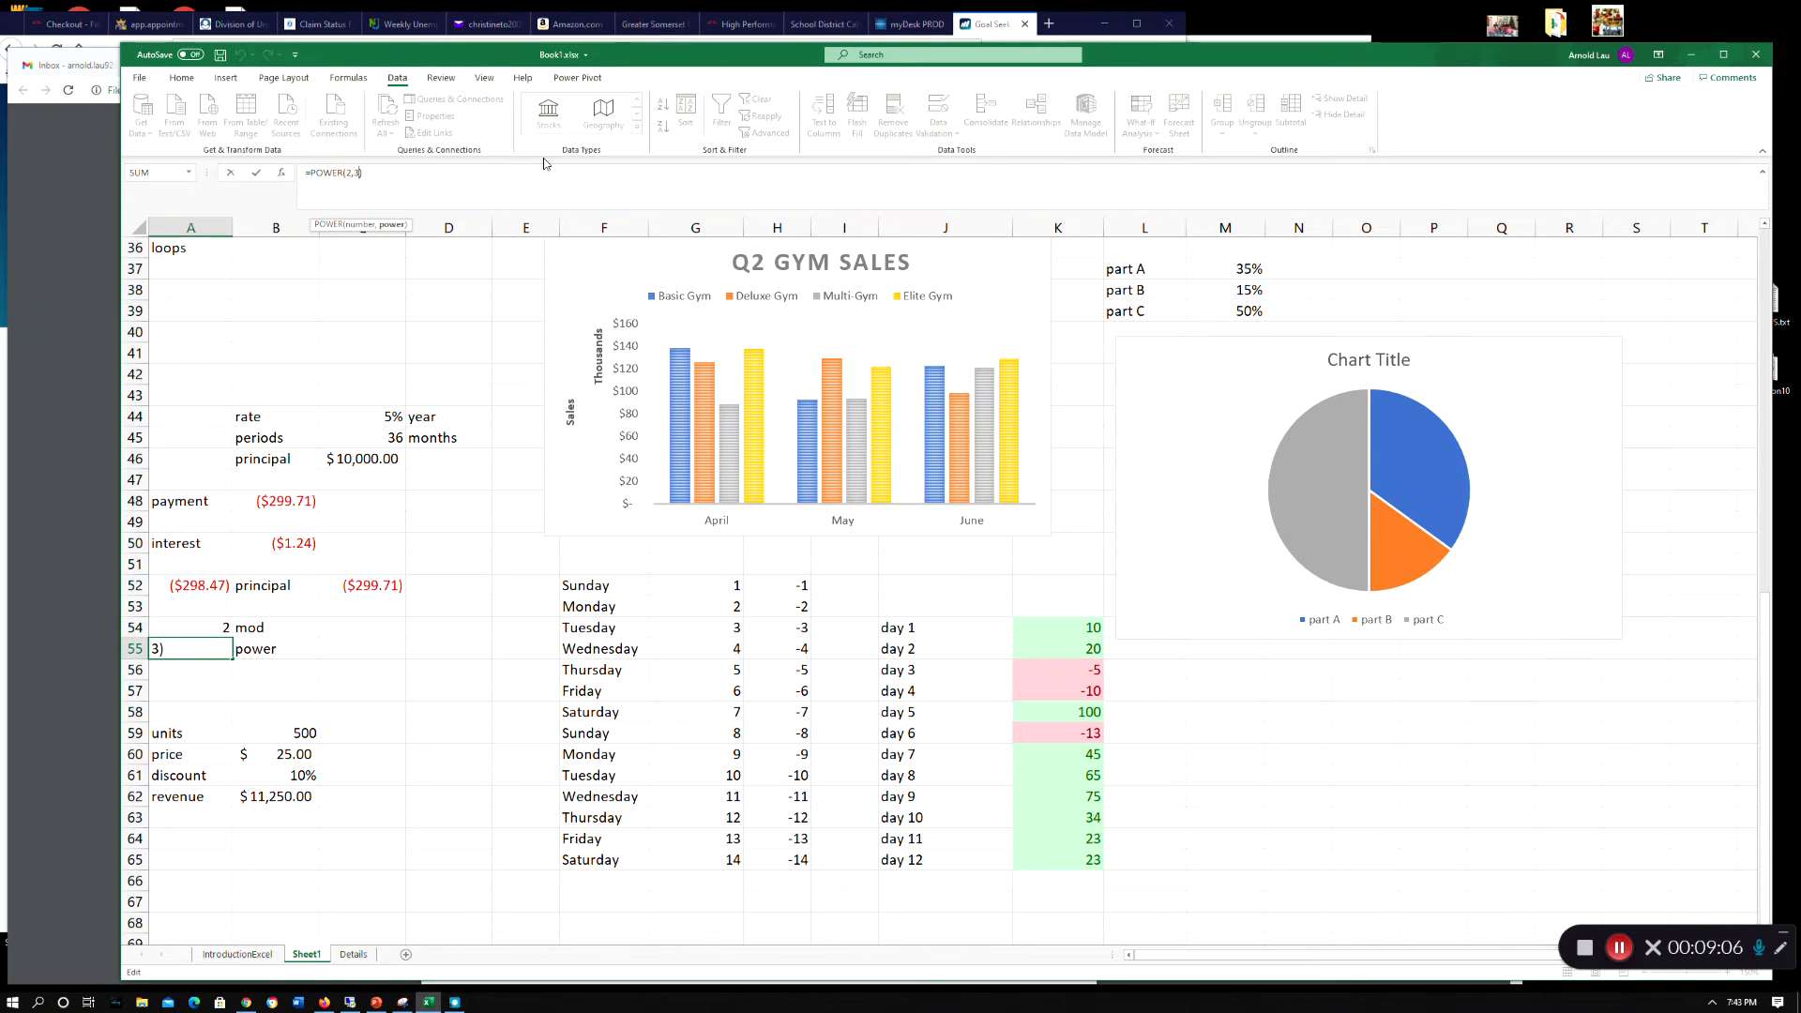
key("BackSpace")
type("4")
key("Return")
key("Up")
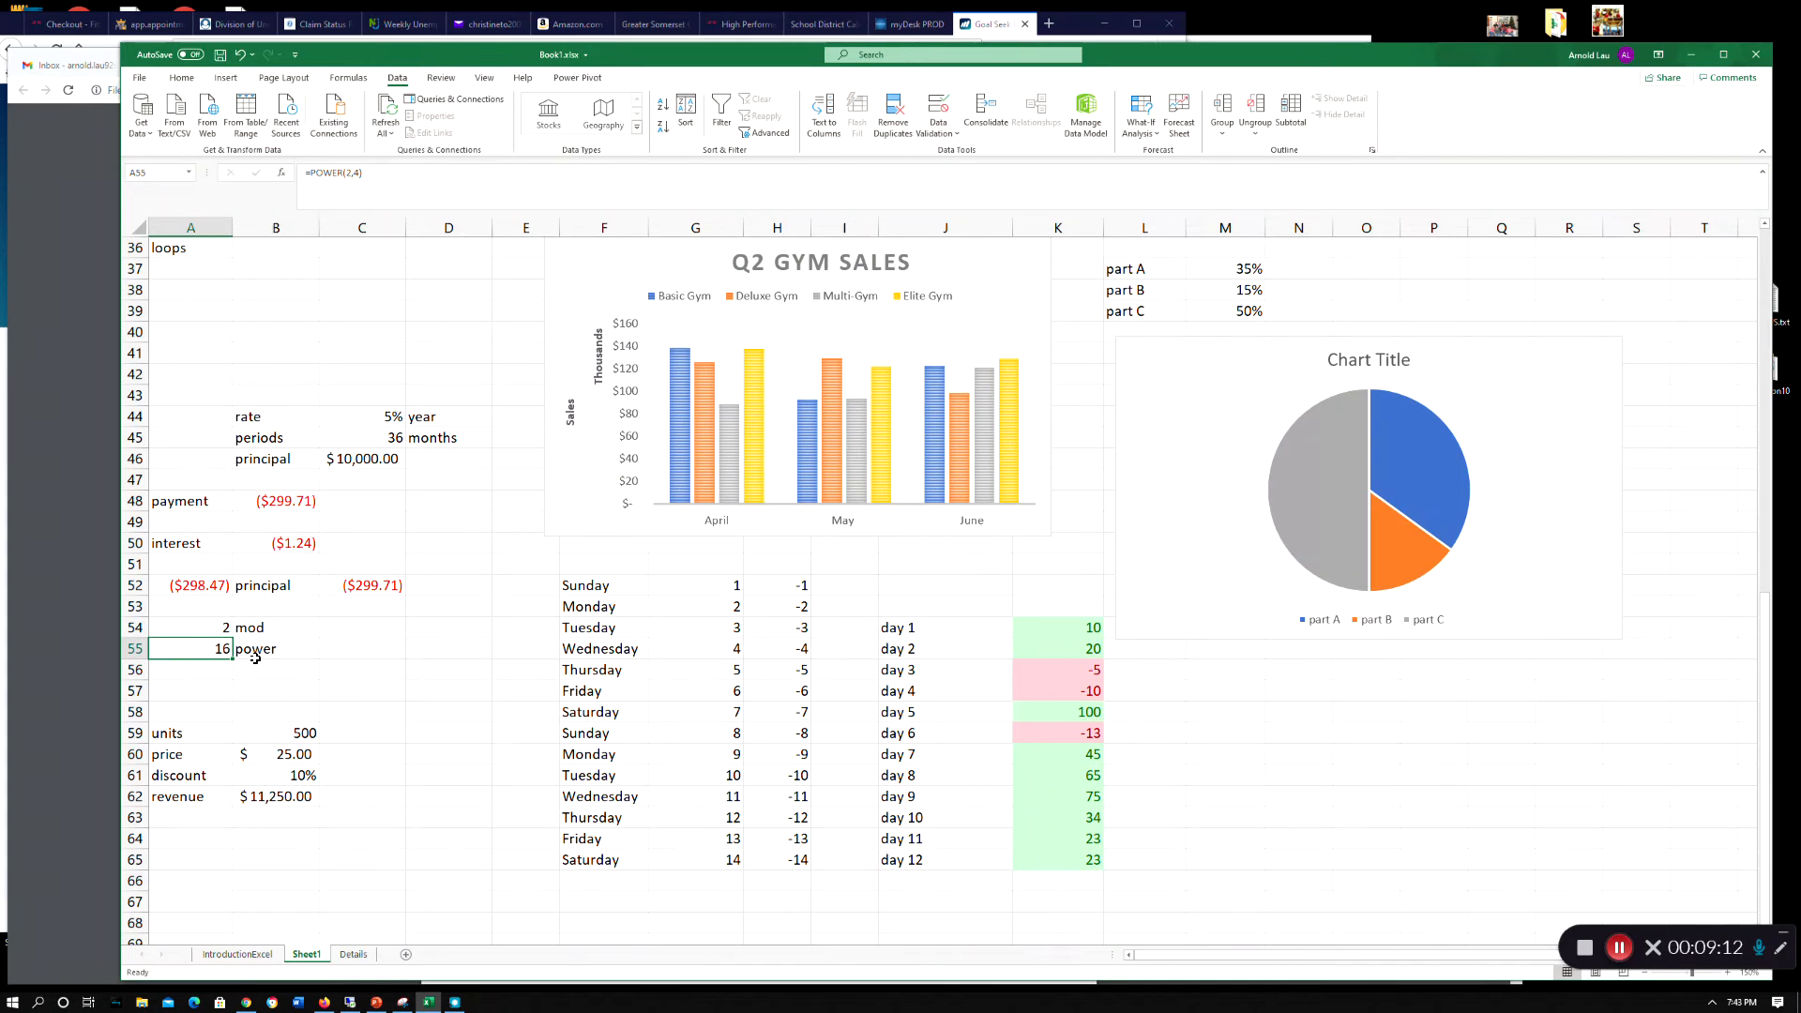
- Look over the units and price entries of the revenue model in A59:B60
left_click(285, 731)
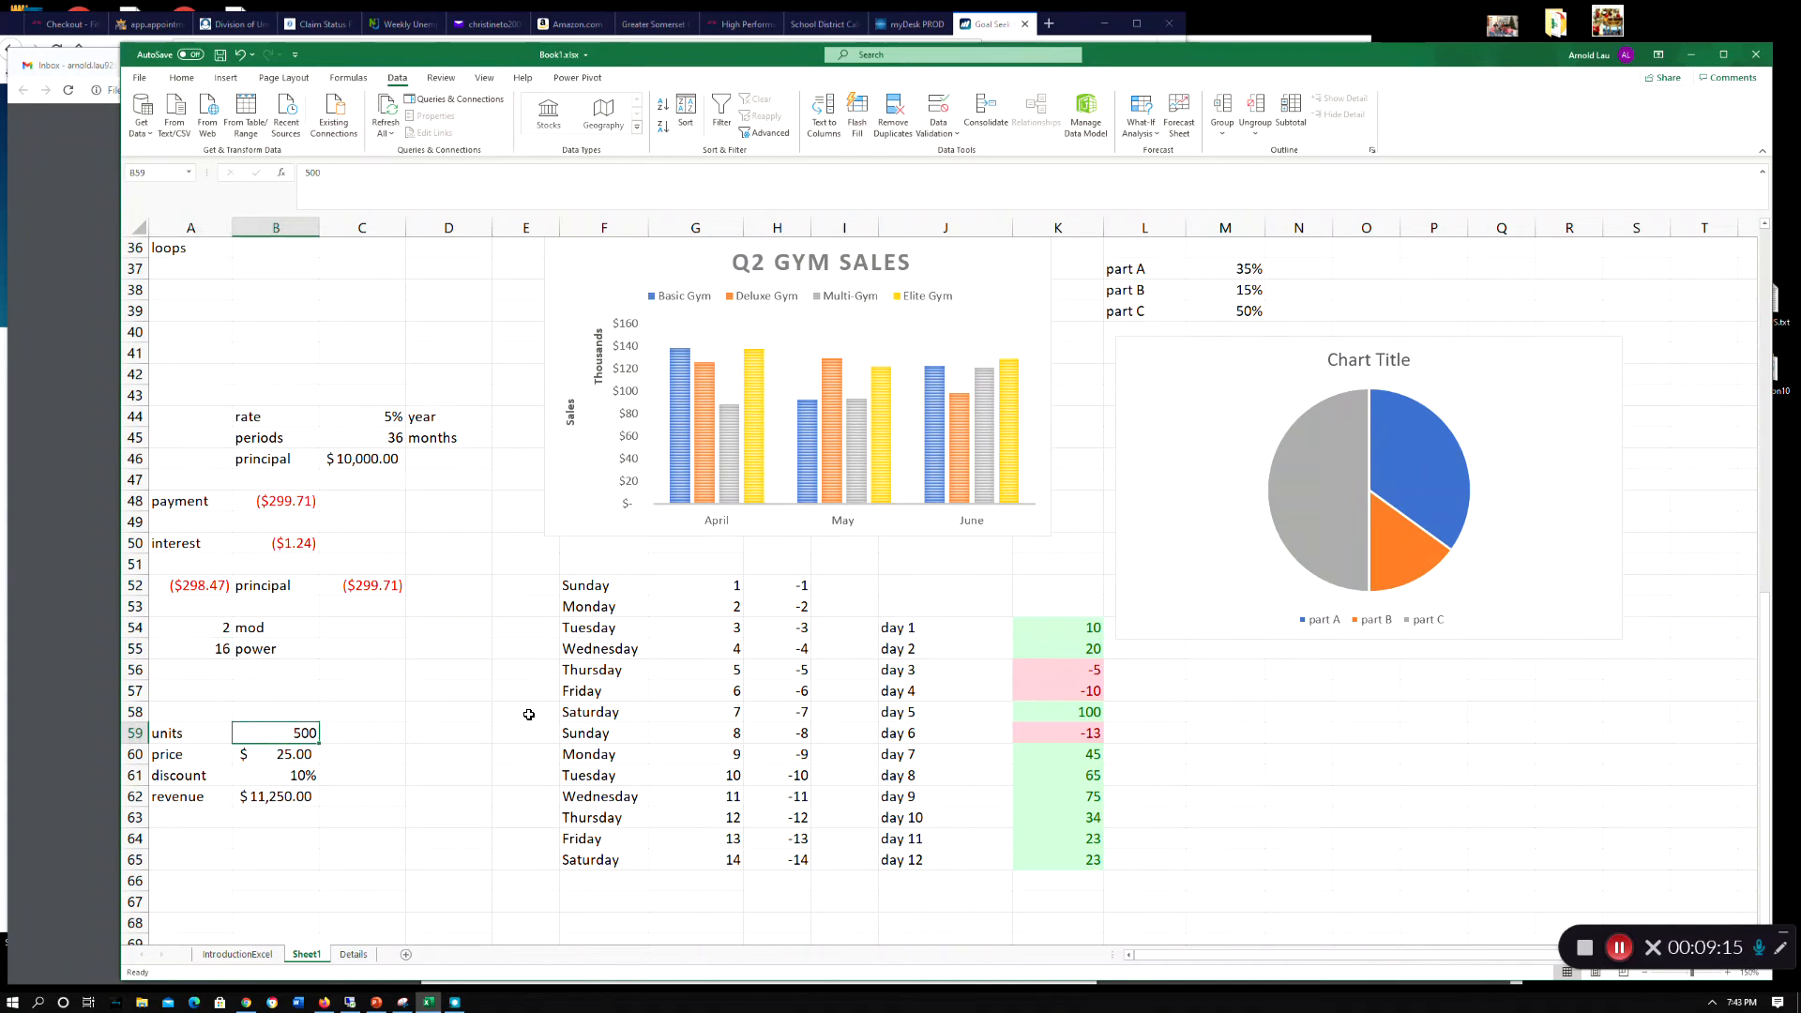
key("Left")
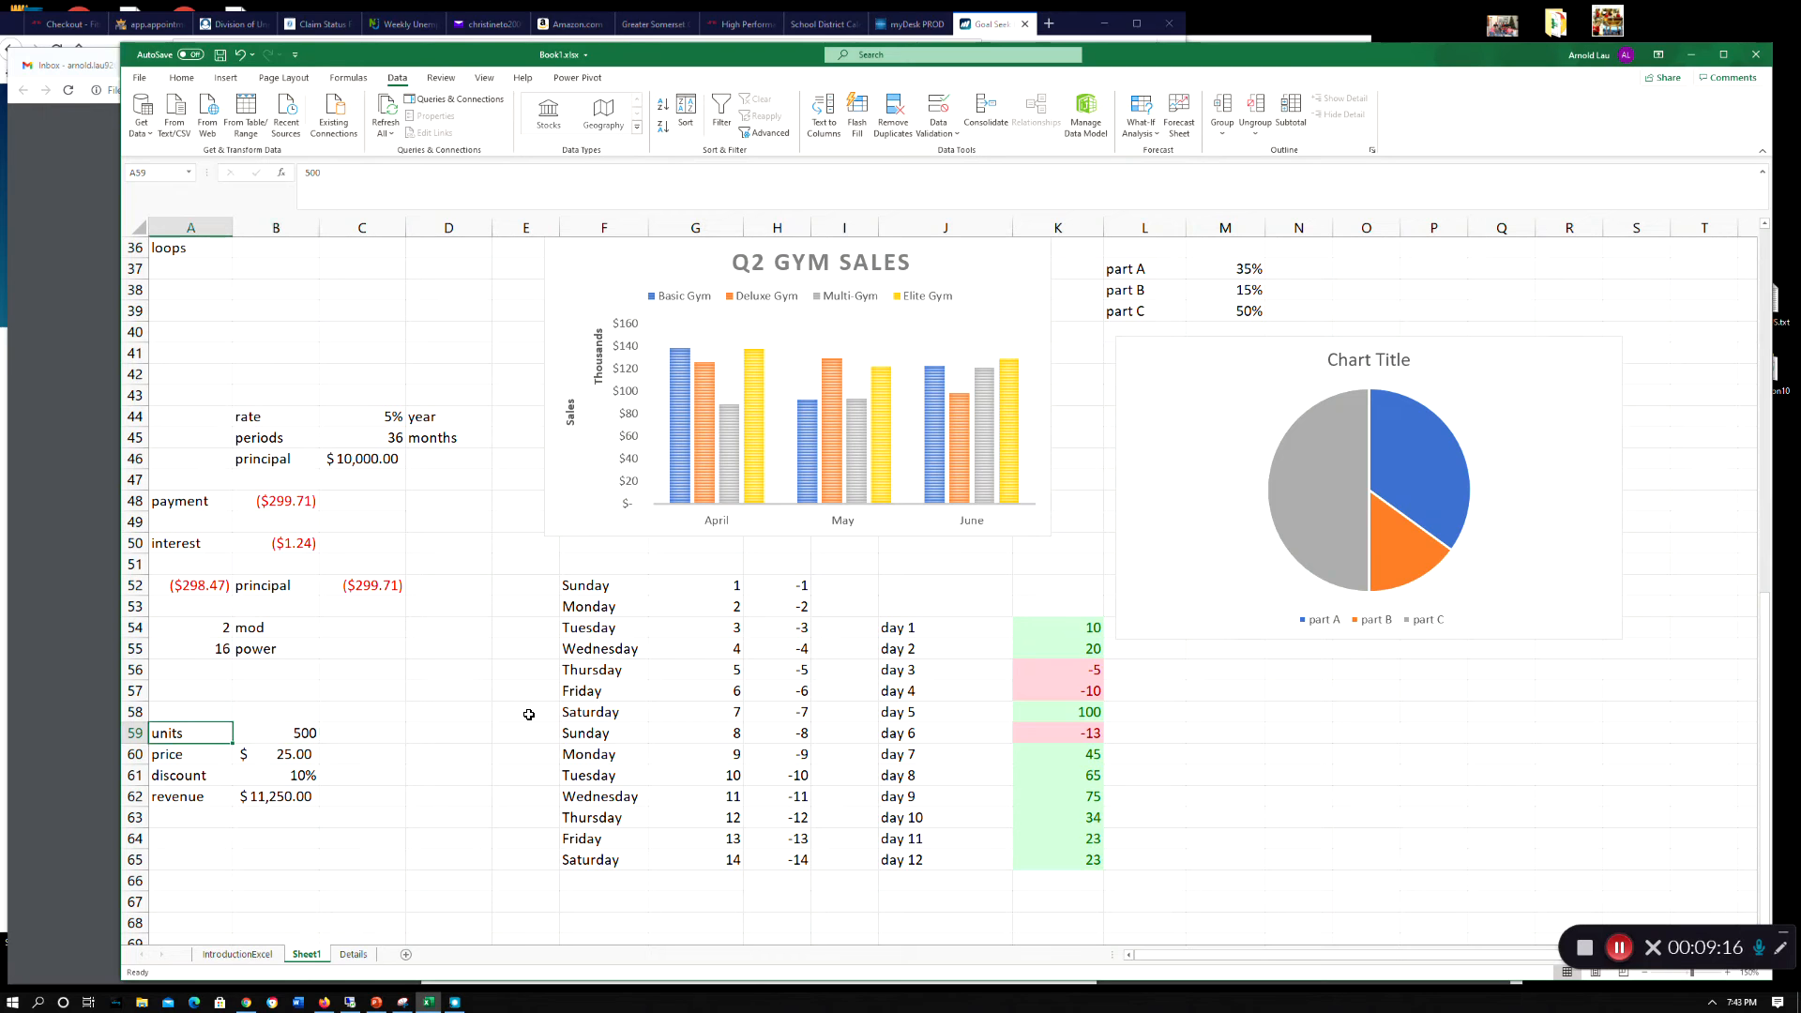
key("Down")
key("Down")
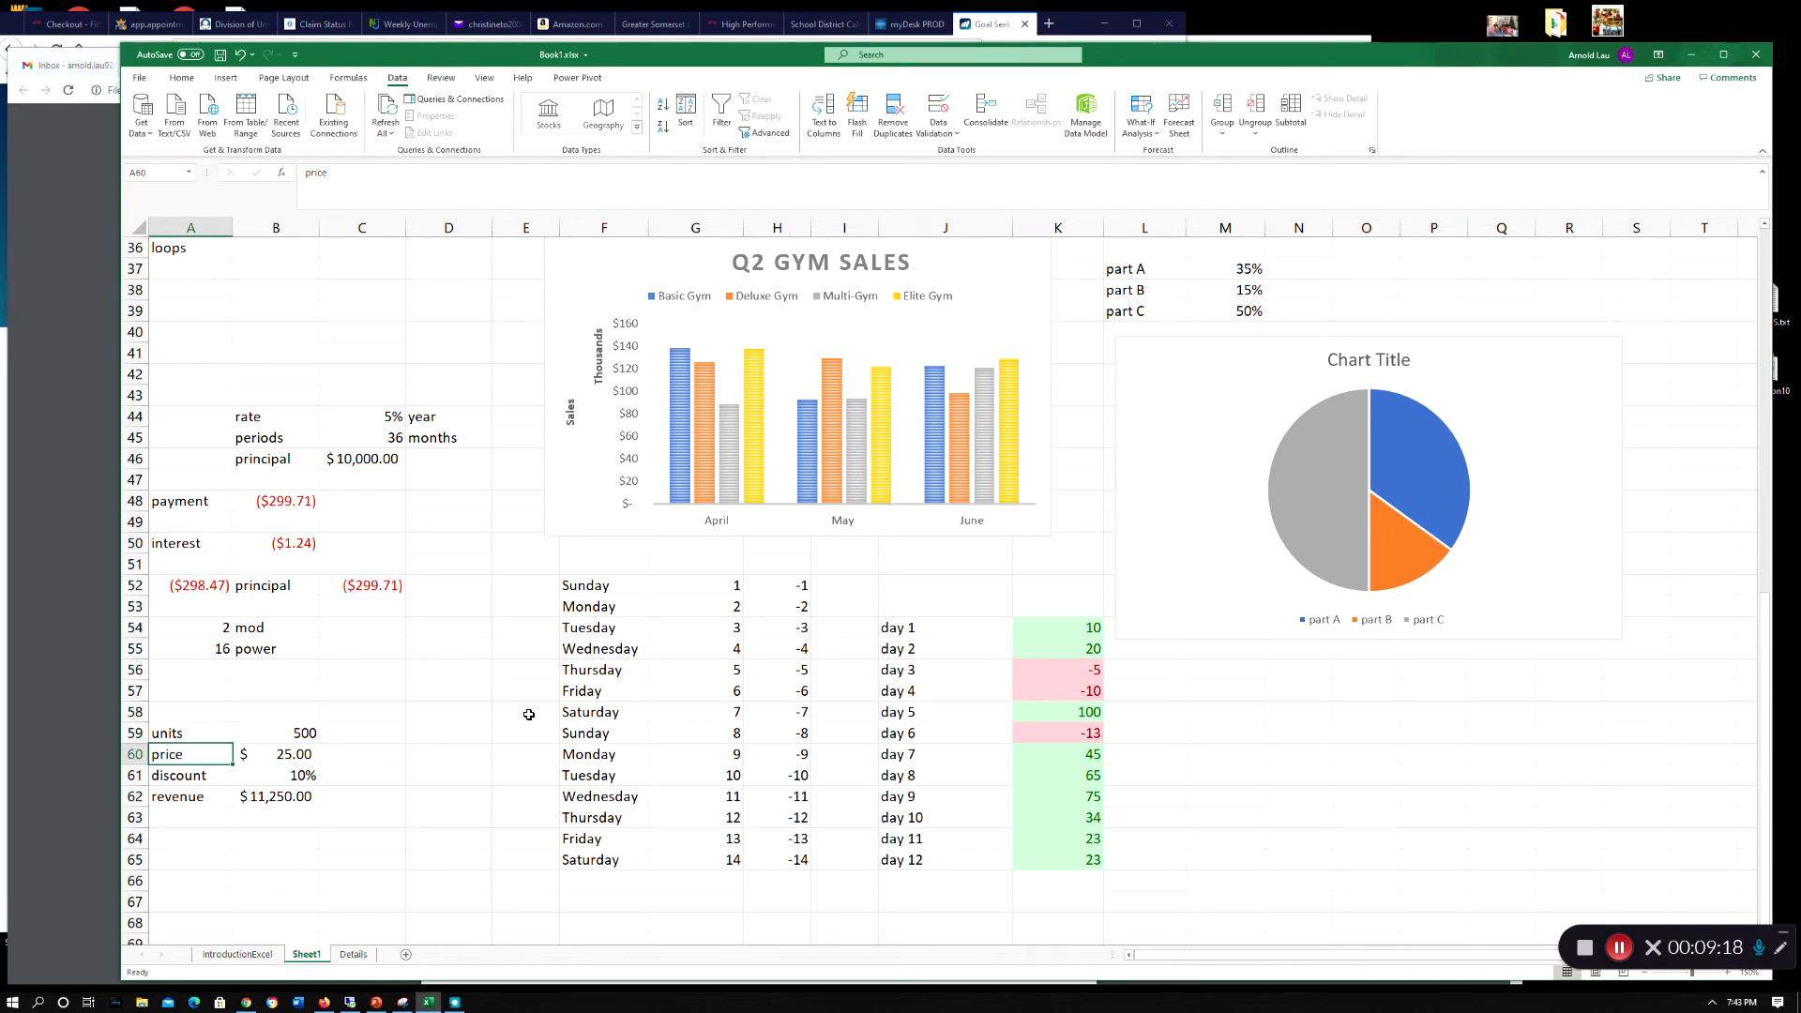
key("Up")
key("Up")
key("Right")
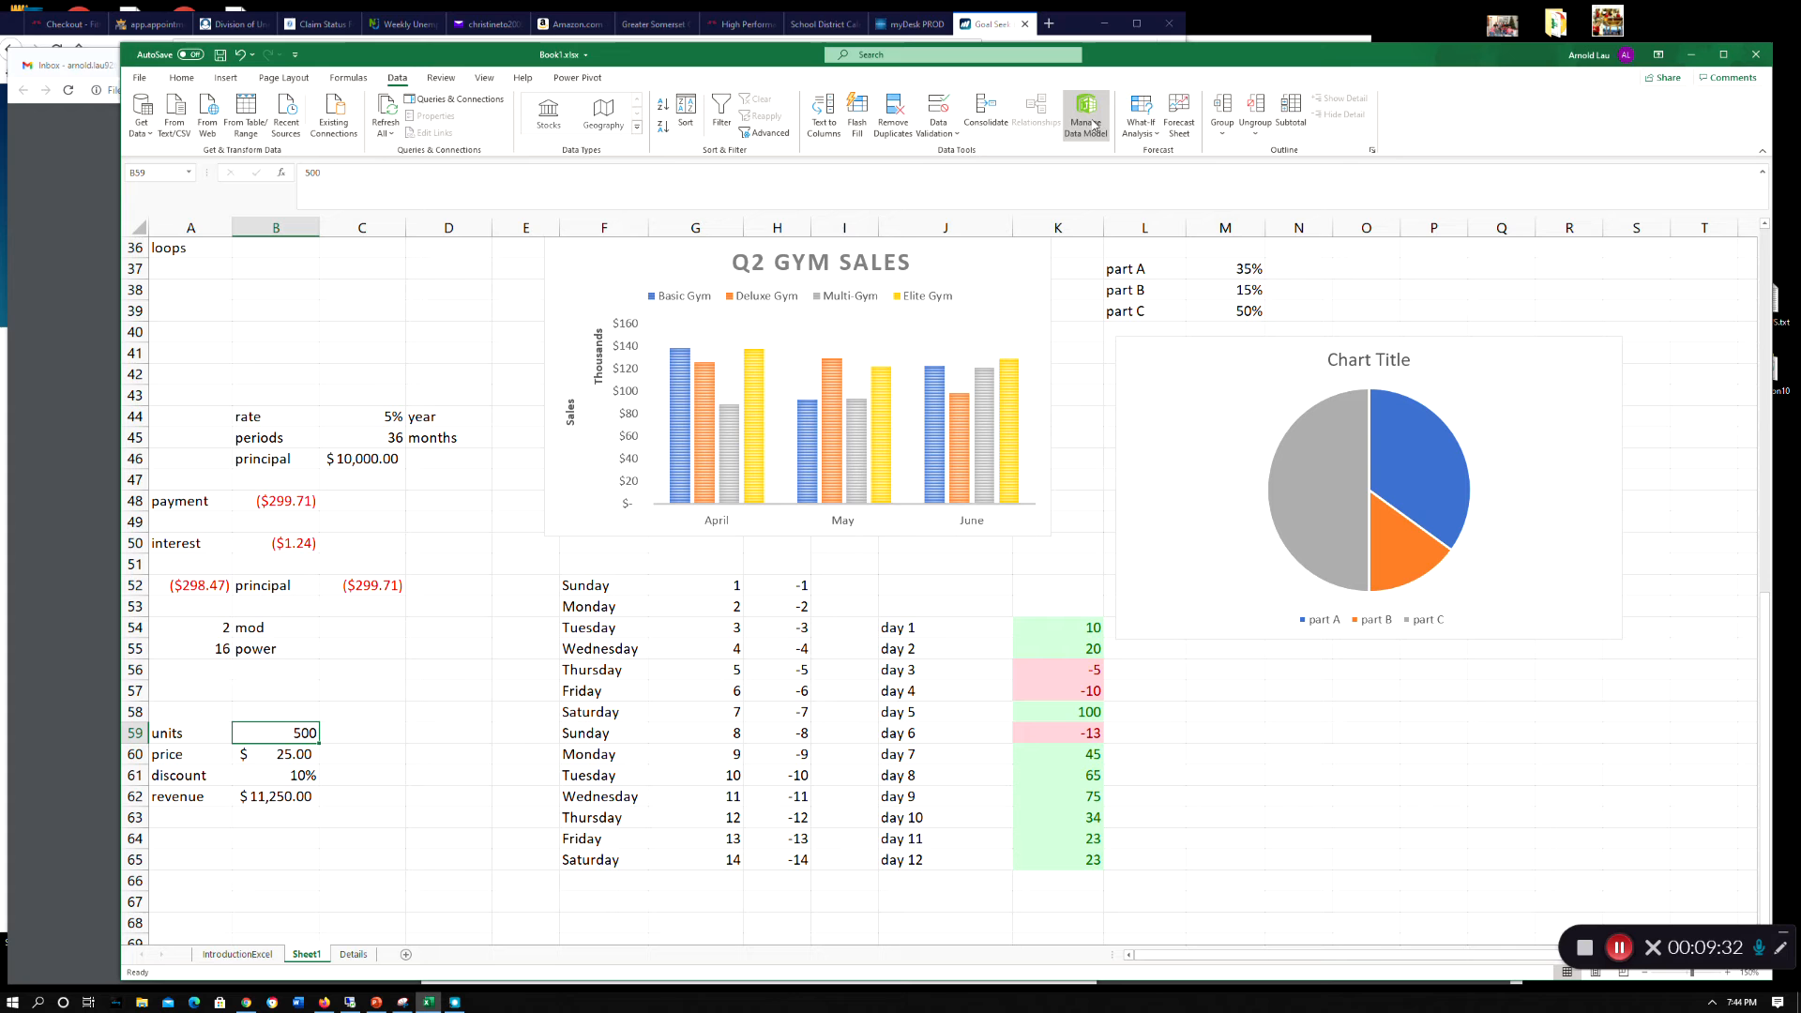
left_click(1139, 119)
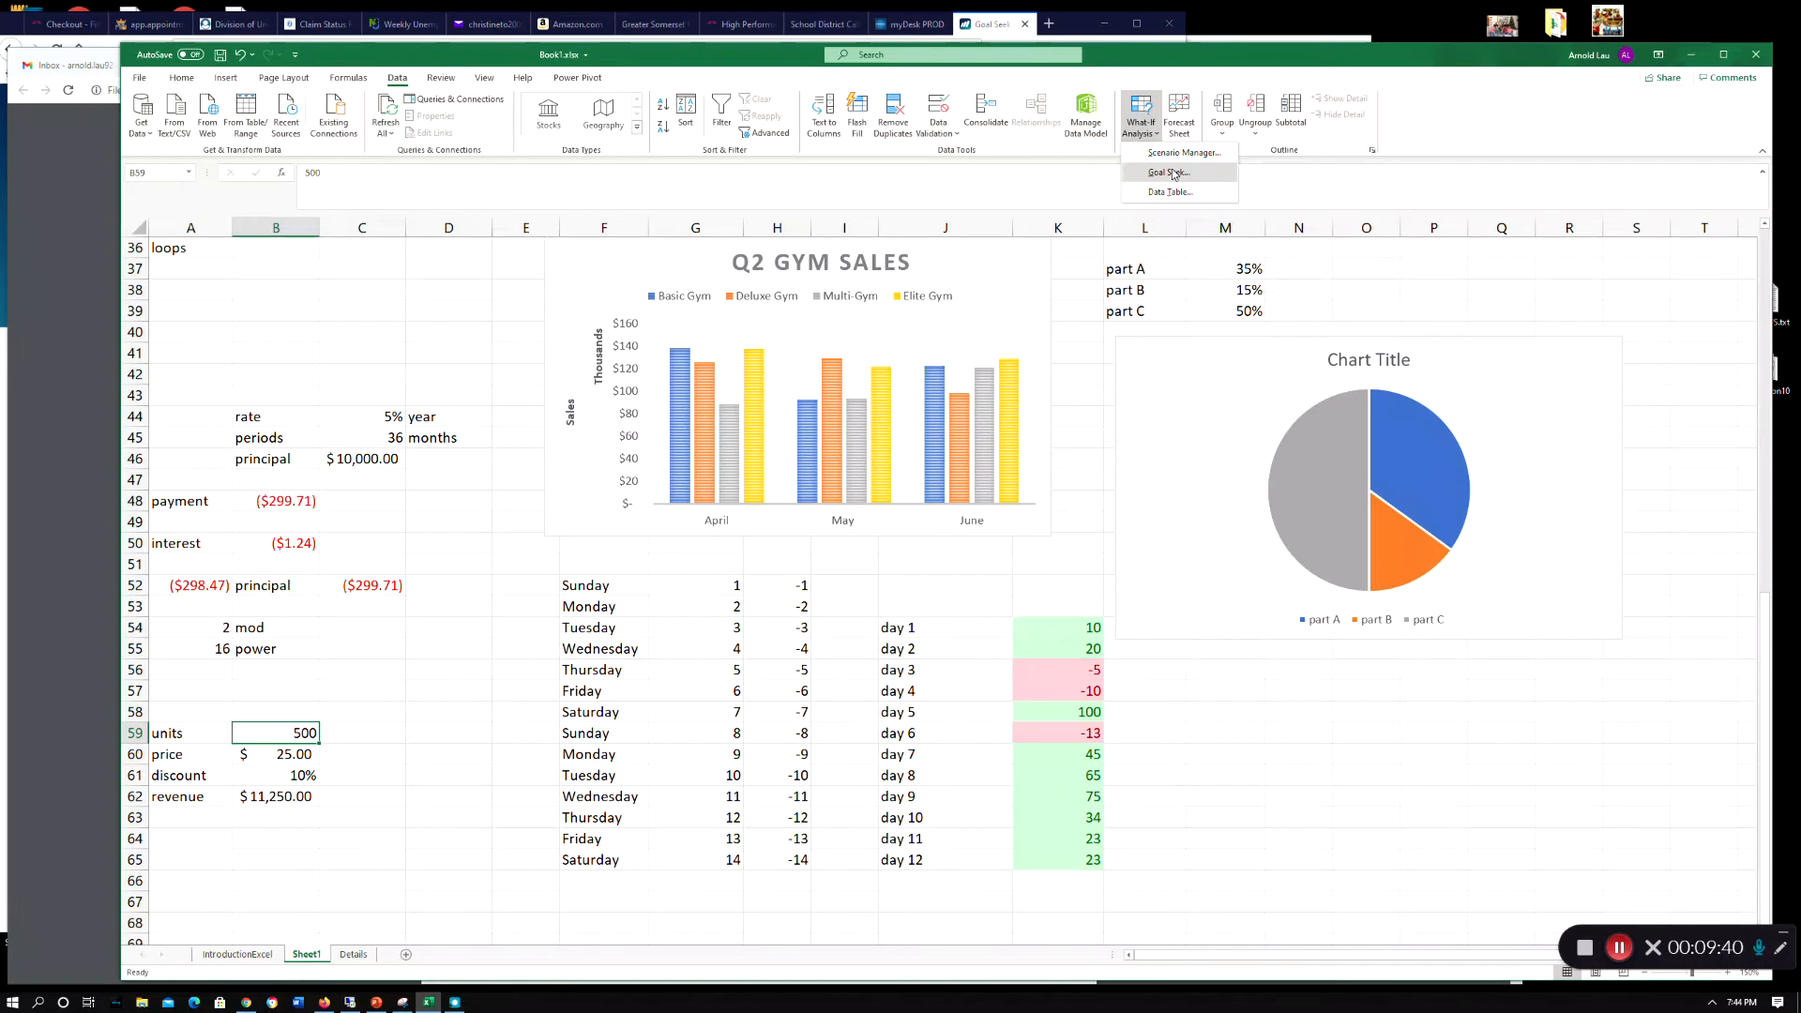
left_click(1171, 173)
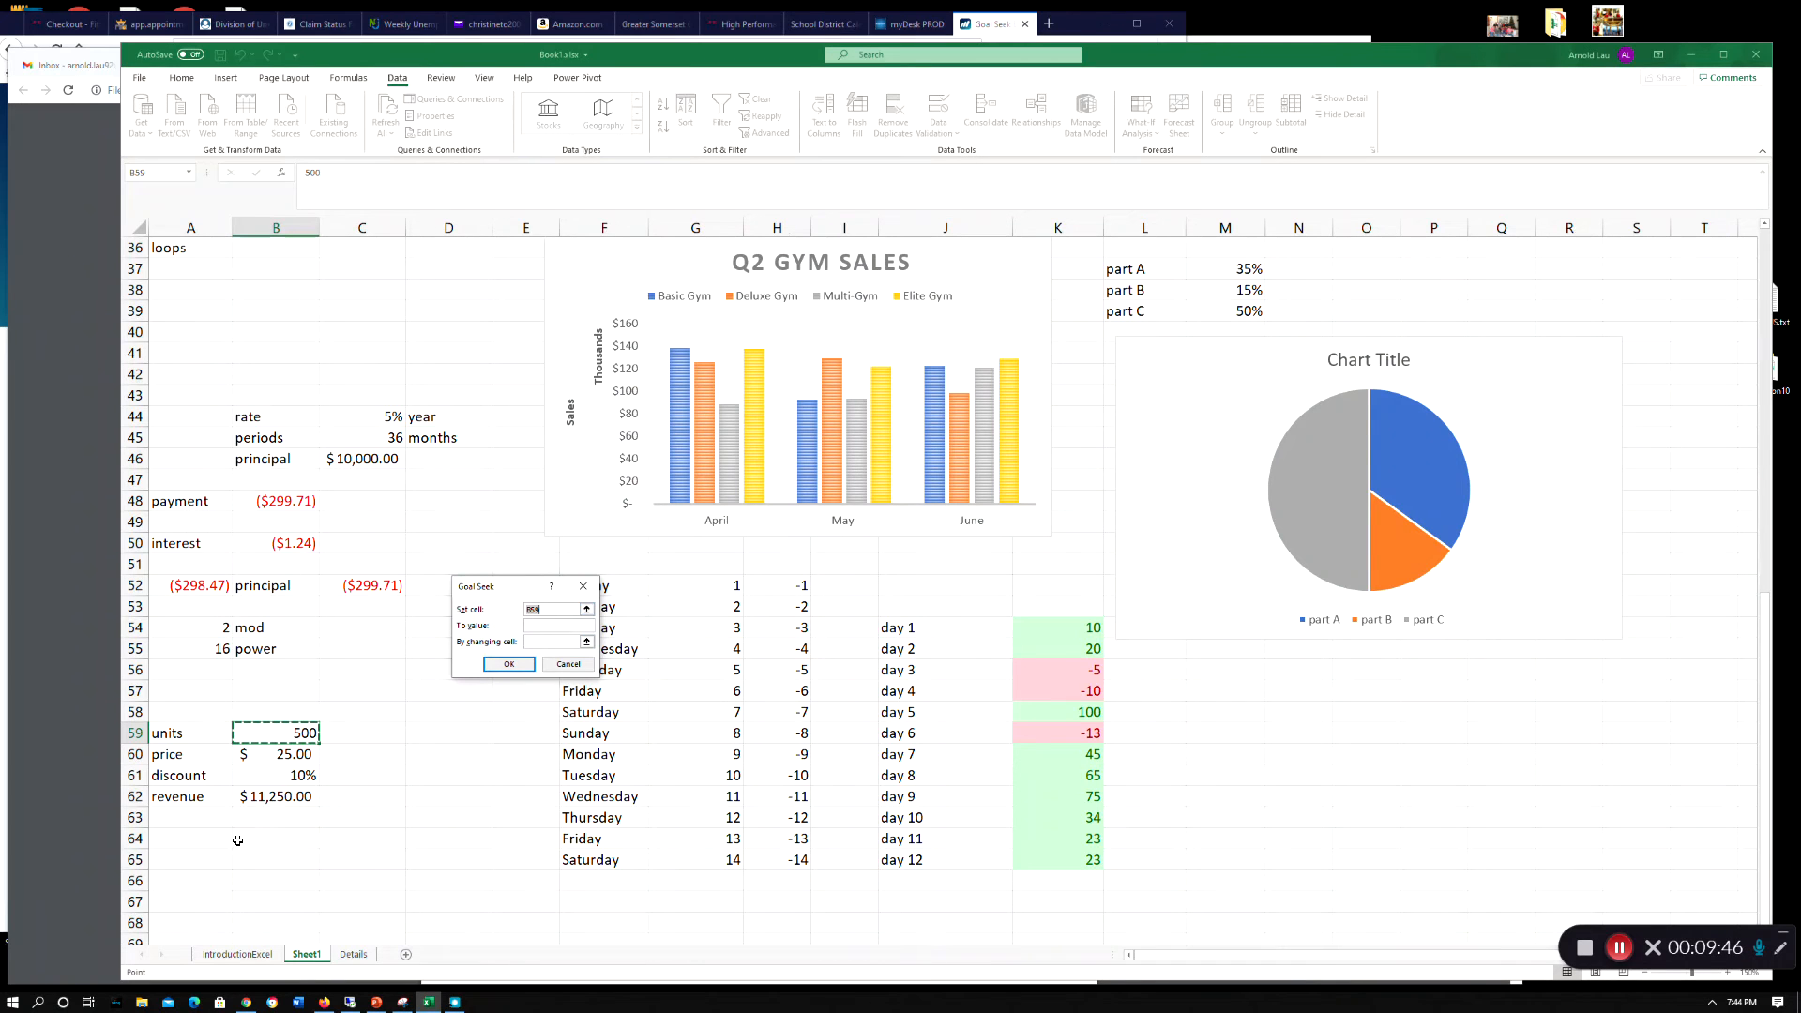
left_click(261, 795)
left_click(530, 642)
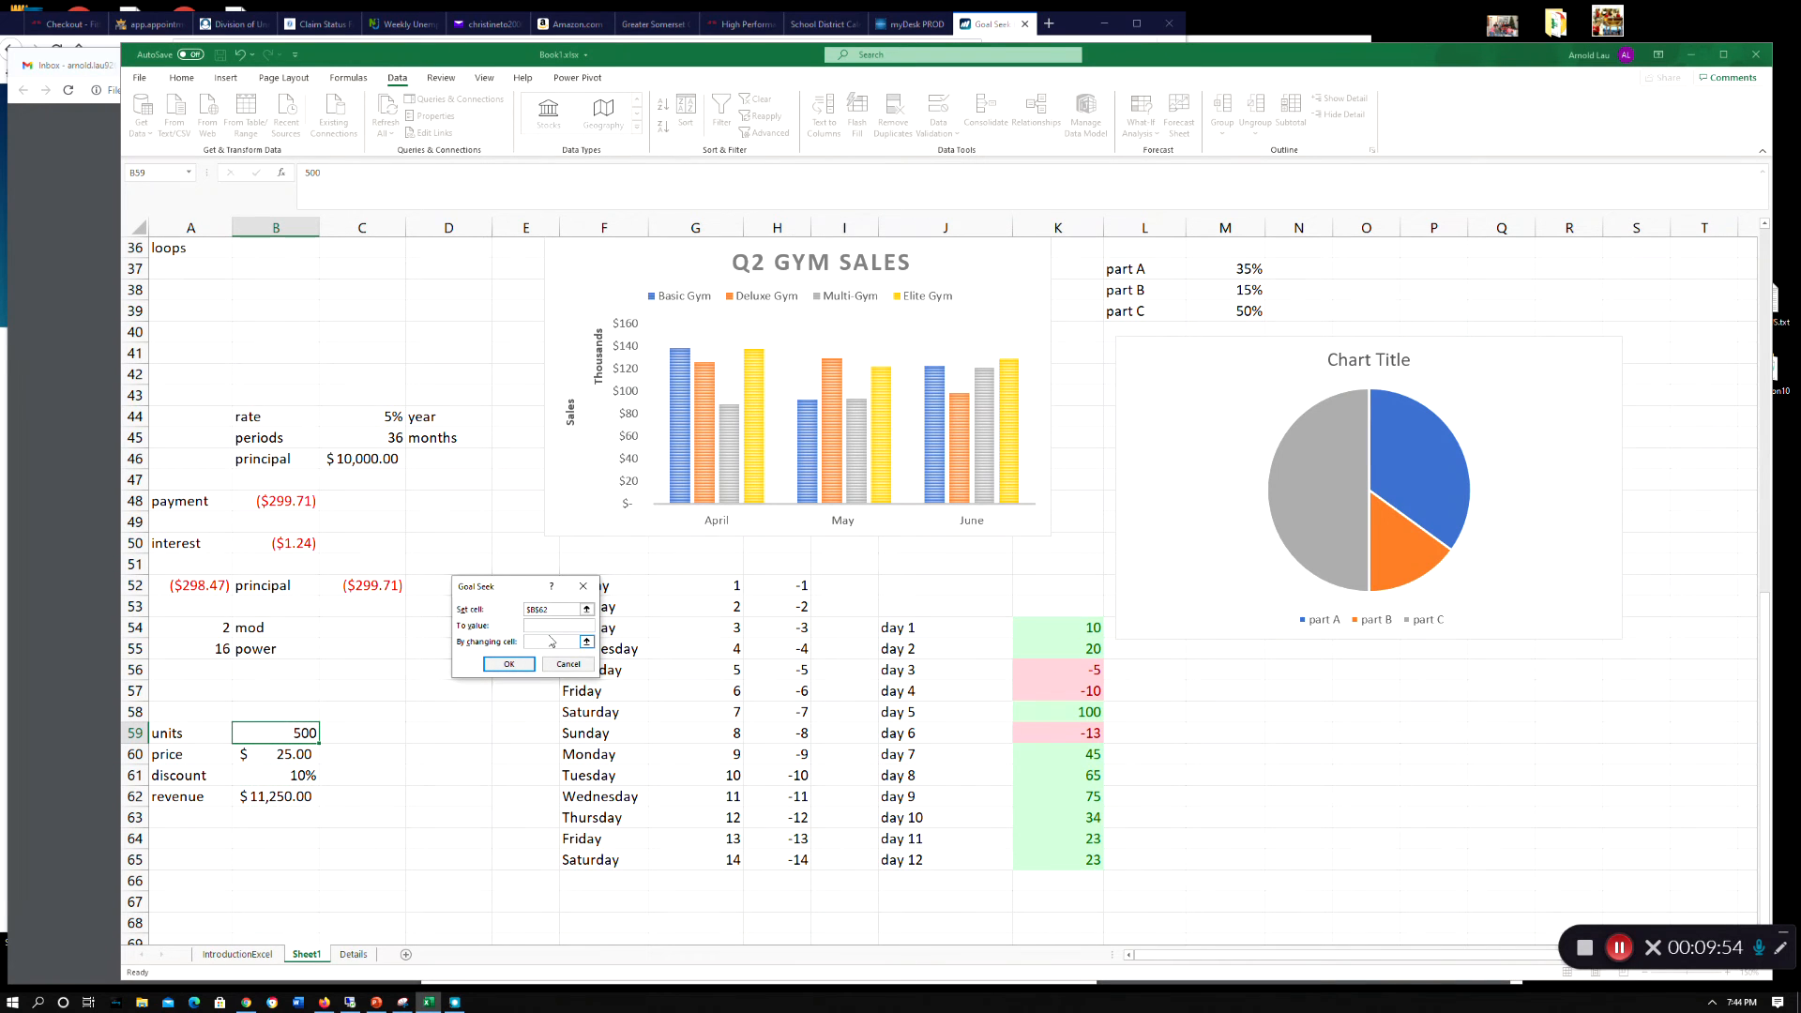
left_click(552, 641)
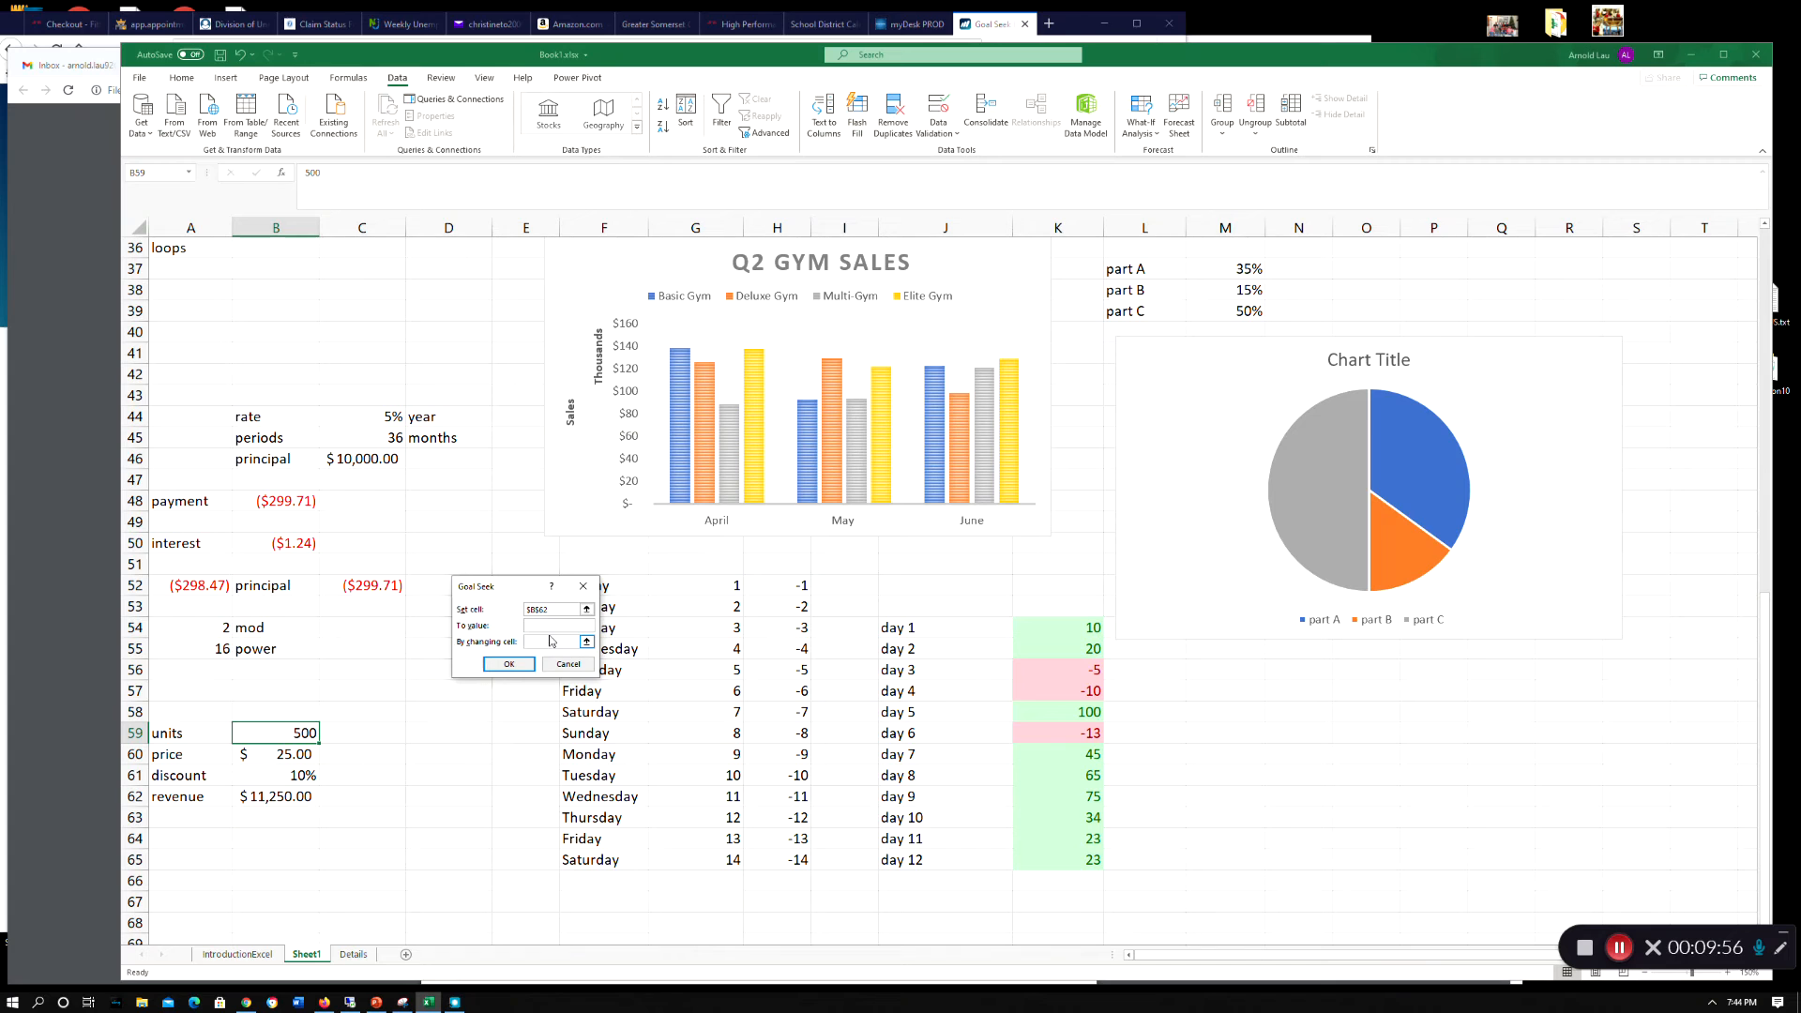
left_click(582, 587)
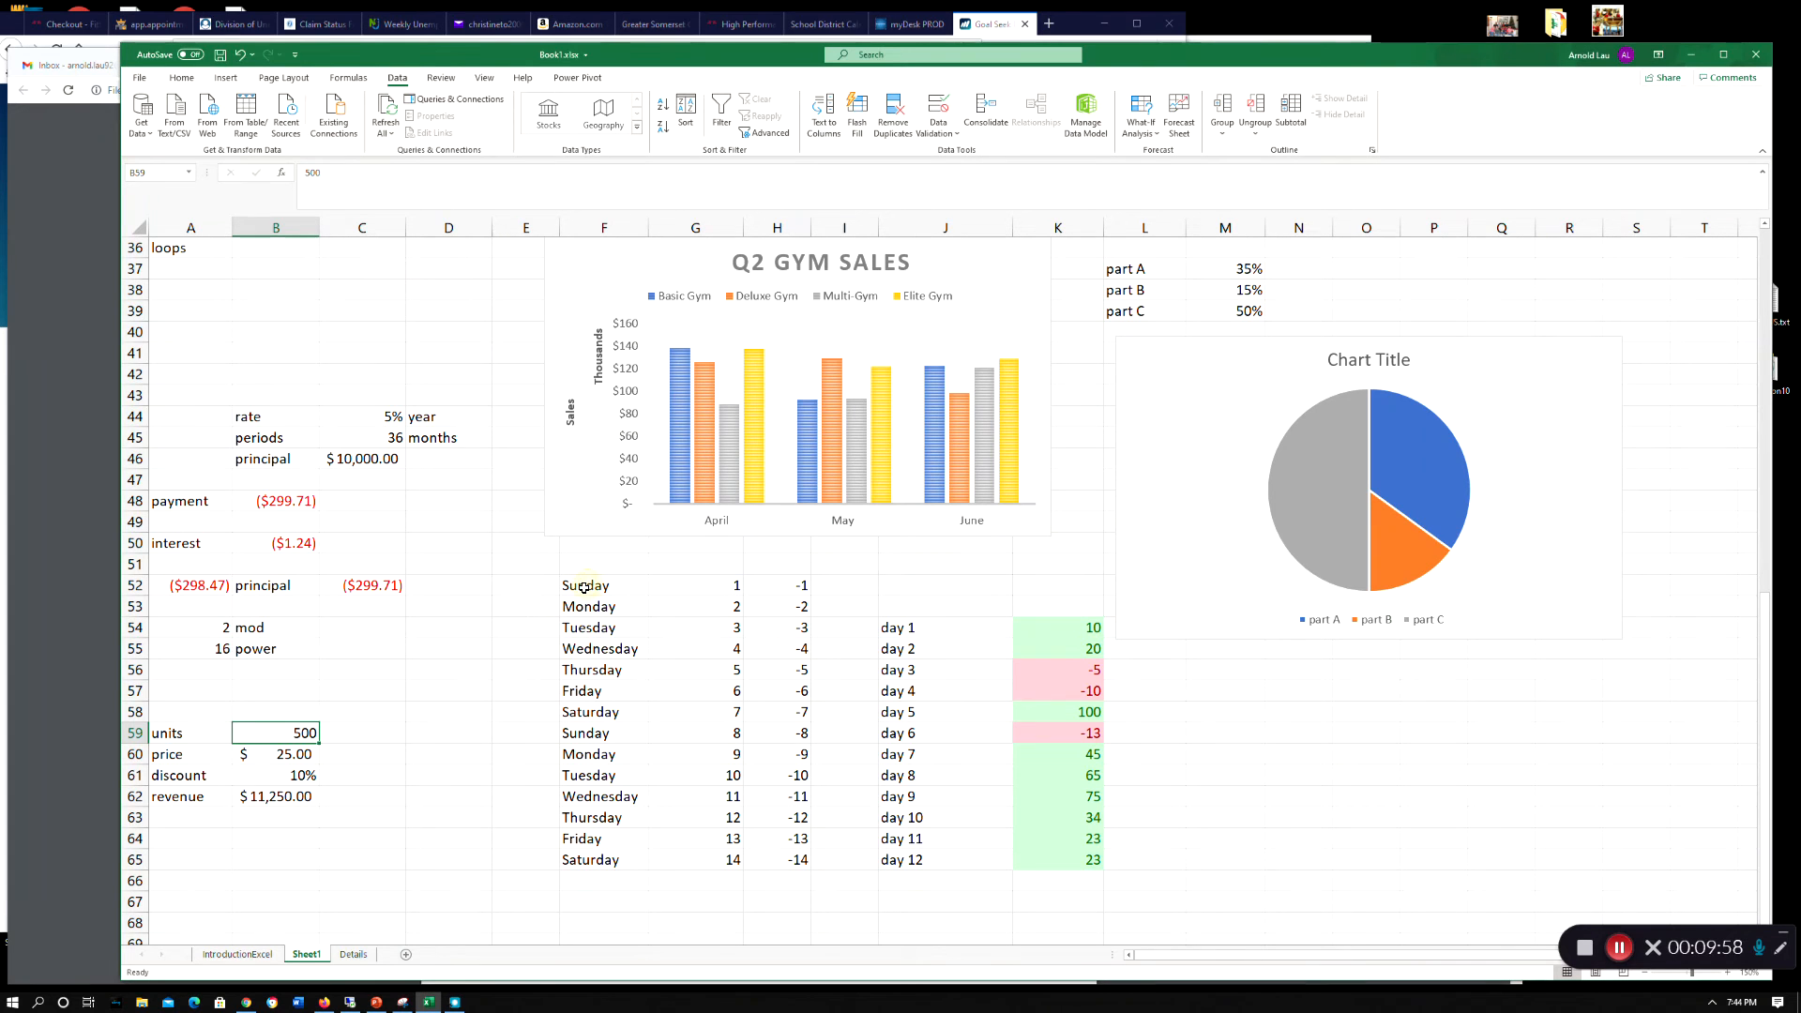
- Review the units, price and discount inputs of the revenue model and the revenue formula in B62
left_click(200, 737)
left_click(292, 740)
key("Left")
key("Down")
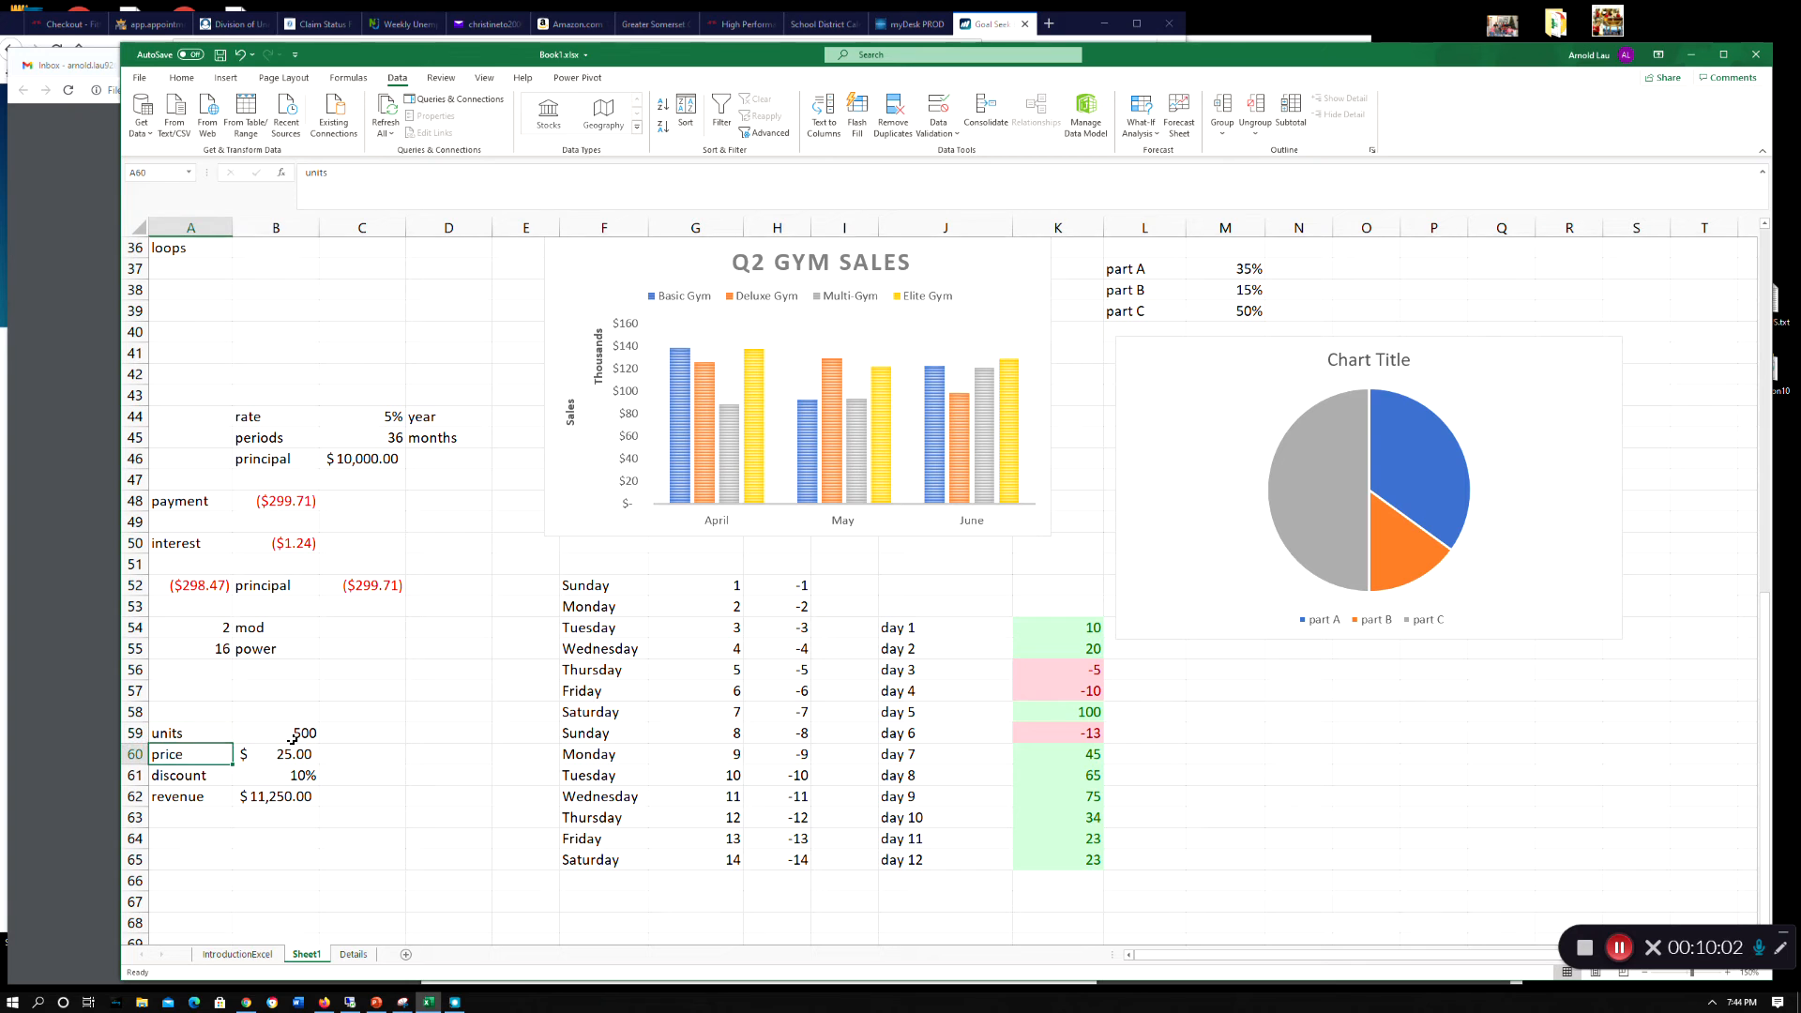
key("Right")
key("Down")
key("Down")
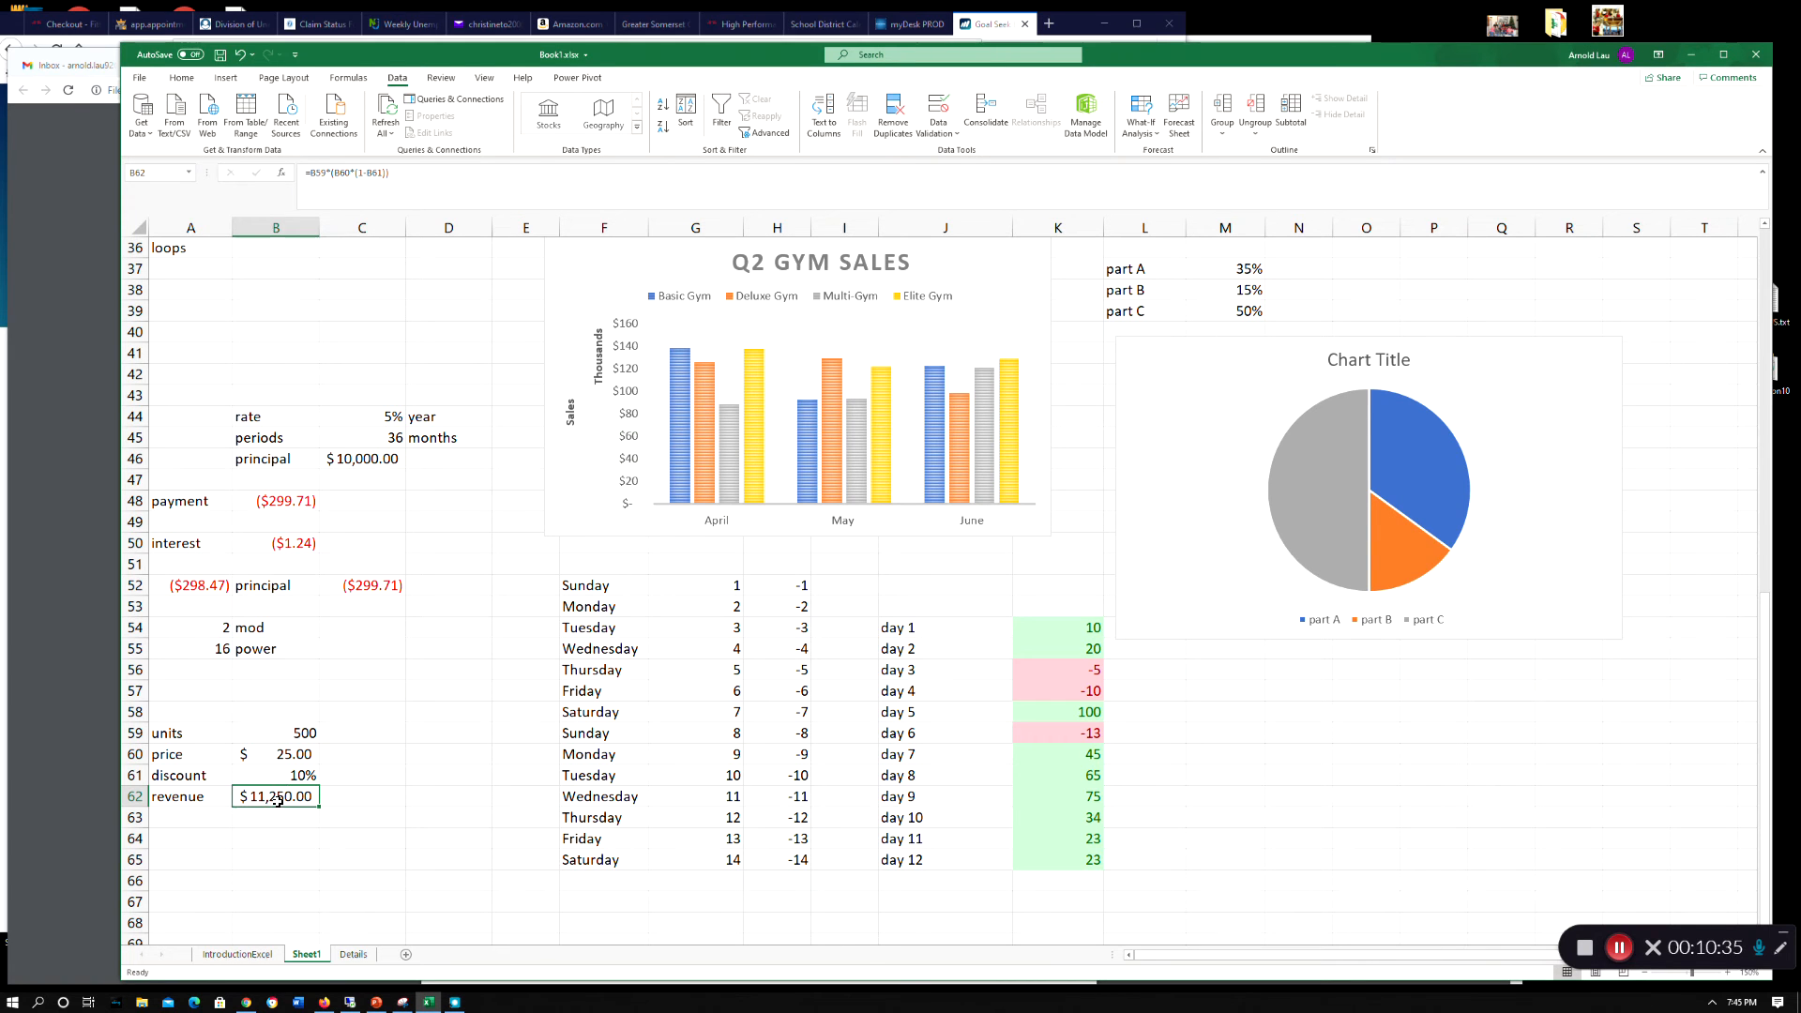
- Run Goal Seek to bring the revenue in B62 to 20000 by changing the units in B59, and keep the solution
left_click(1140, 127)
left_click(1169, 171)
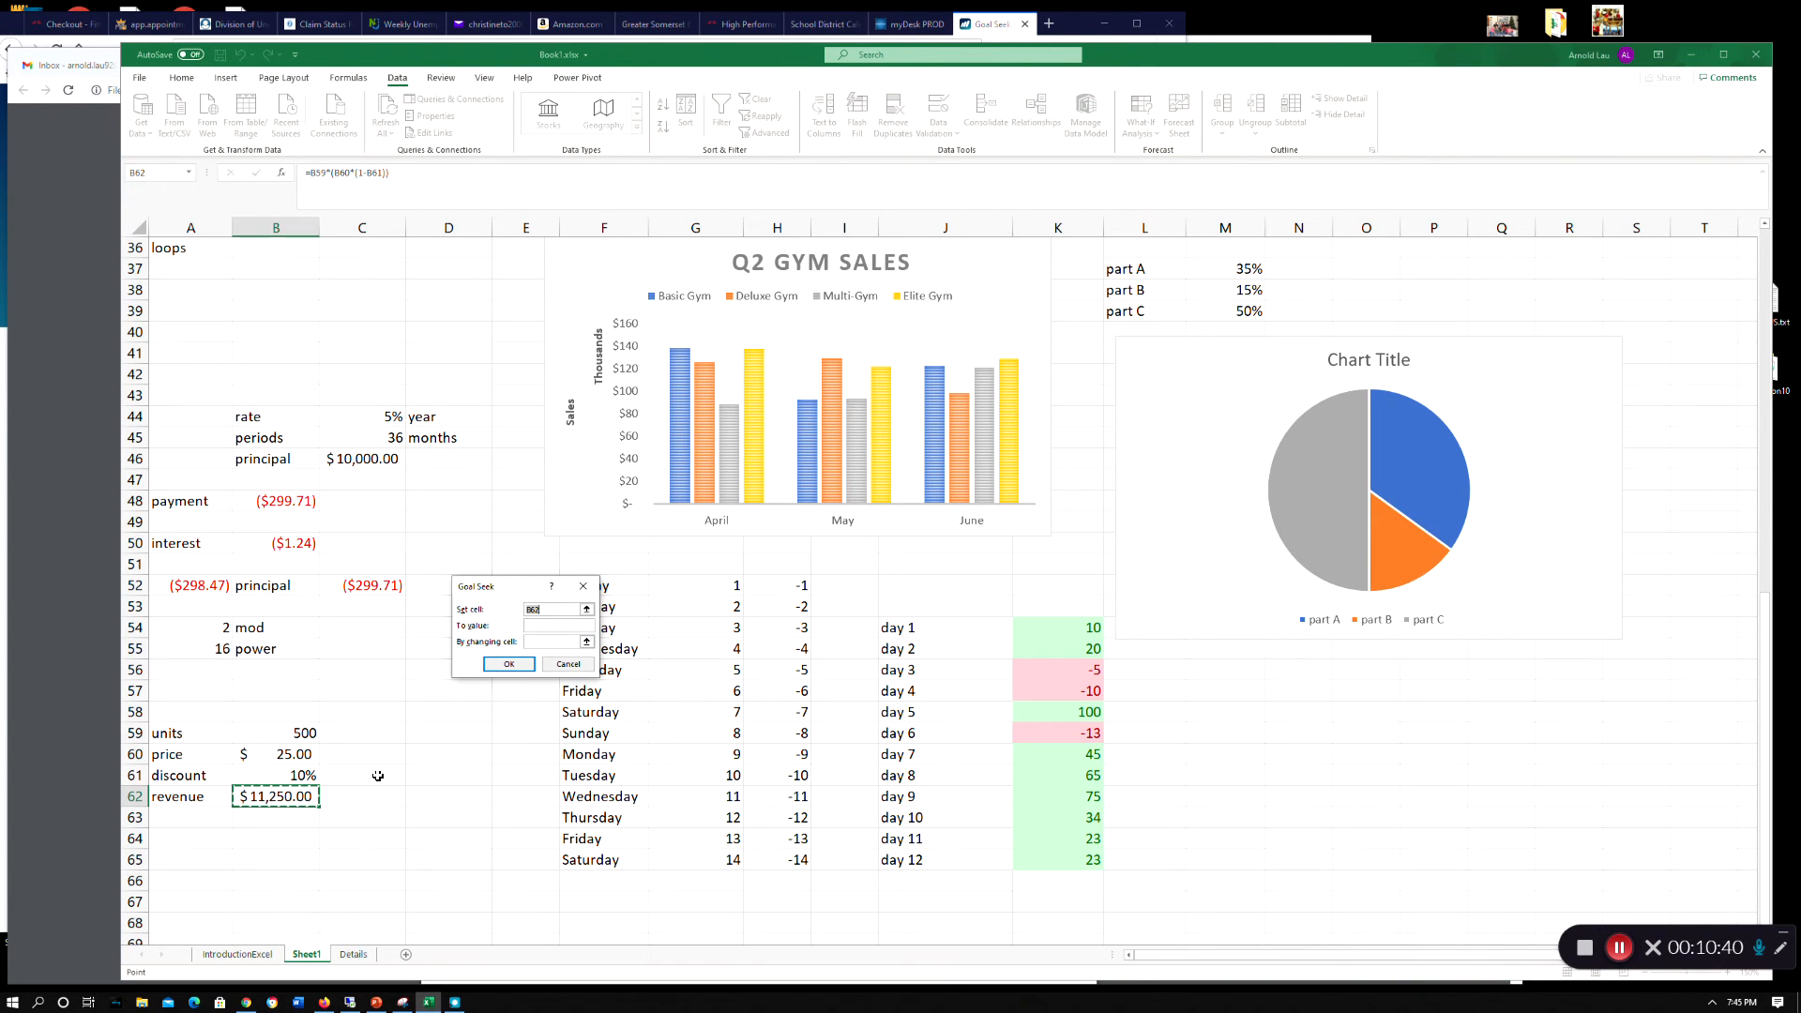
left_click(539, 623)
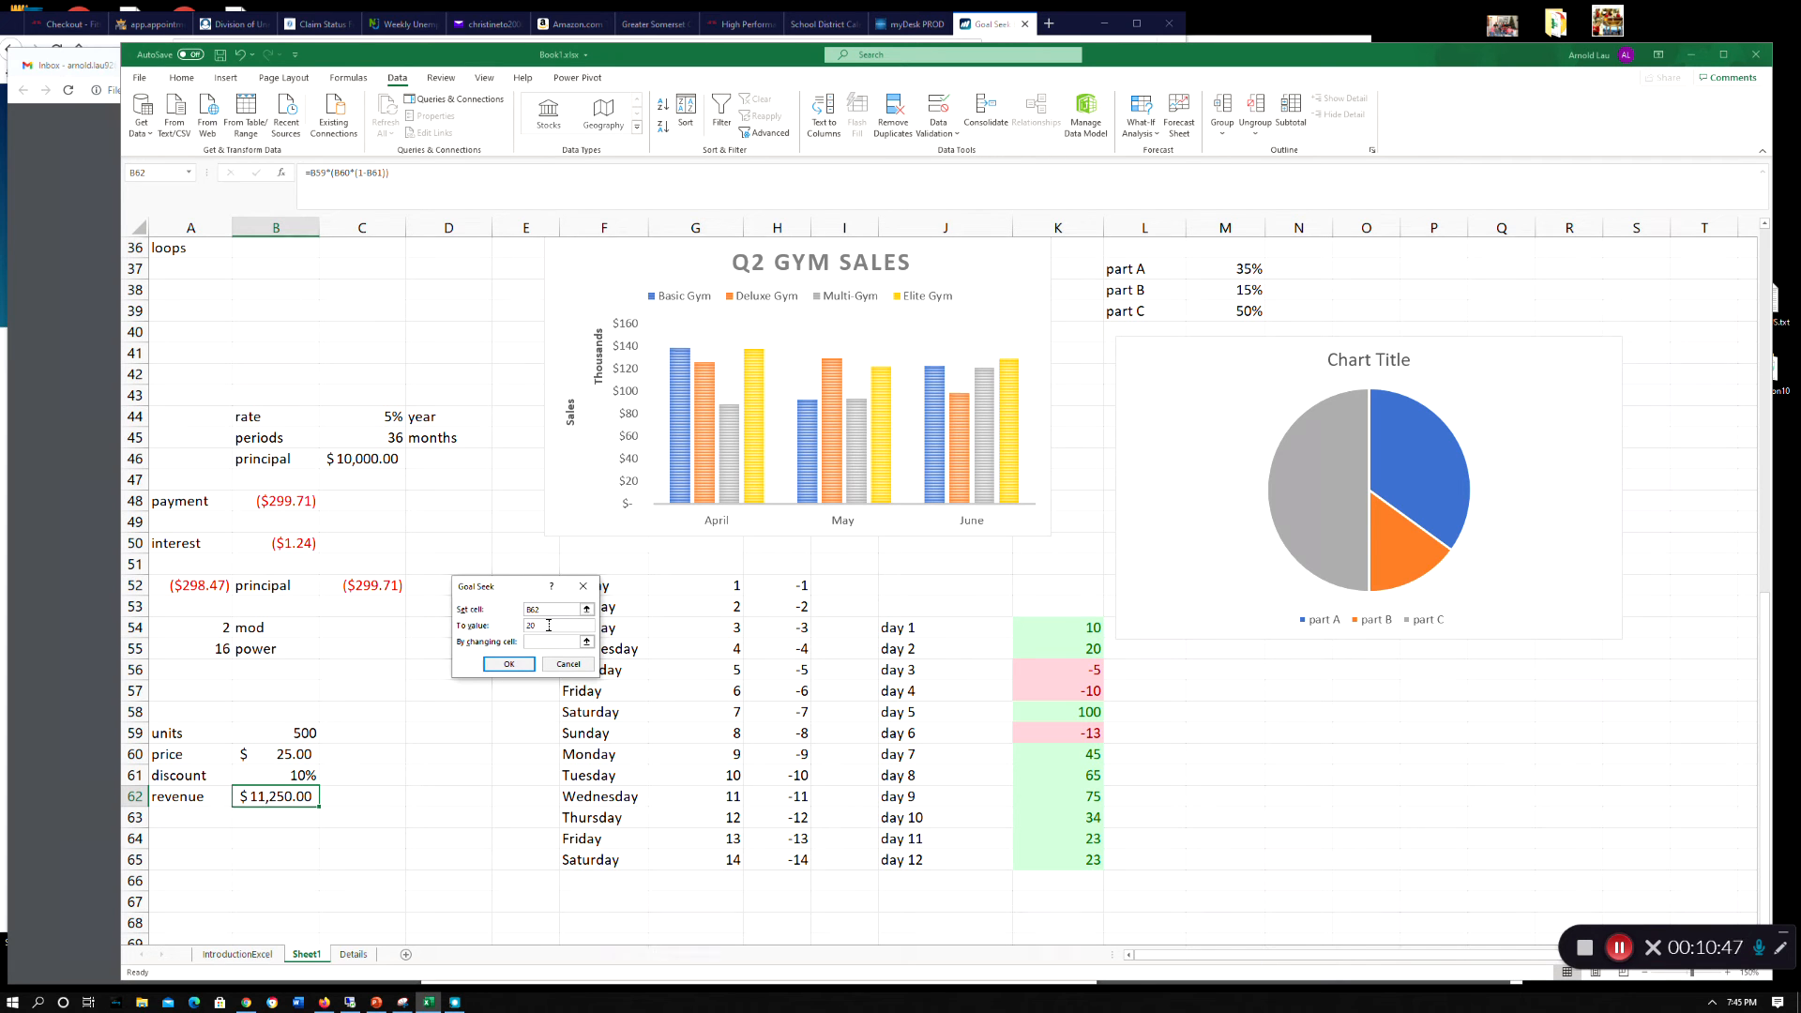
left_click(542, 645)
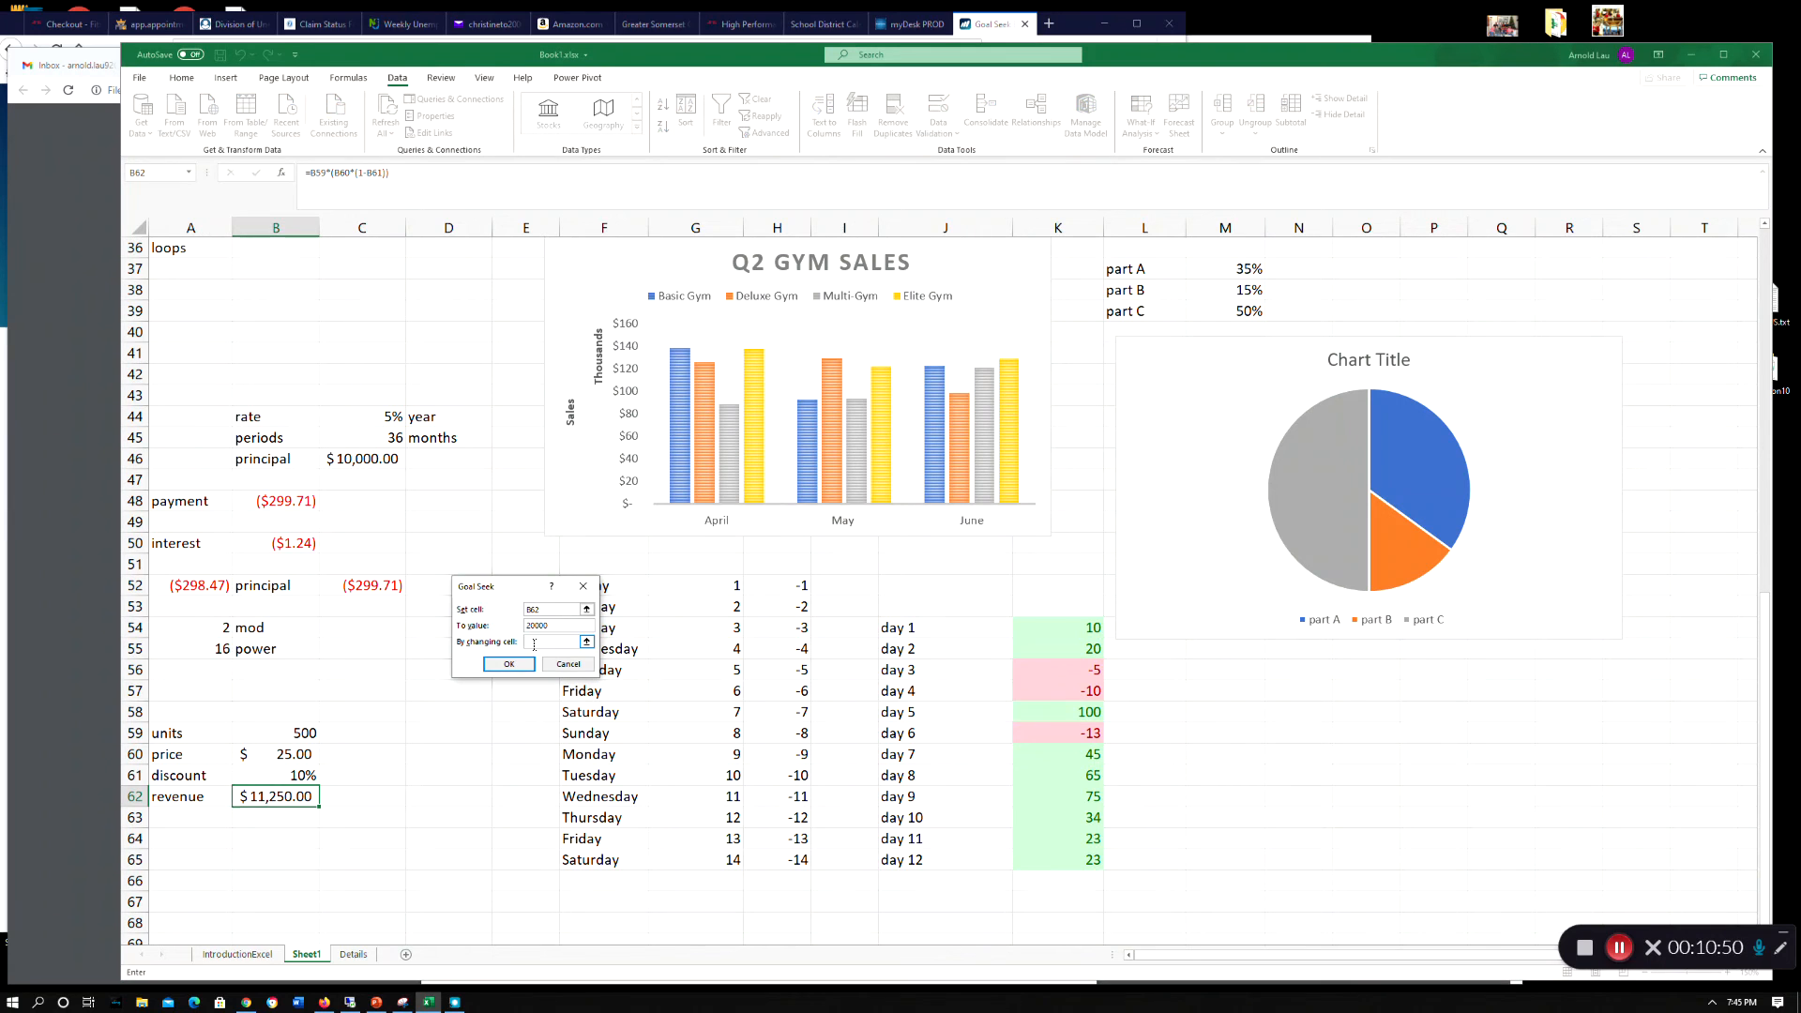
left_click(290, 733)
left_click(511, 665)
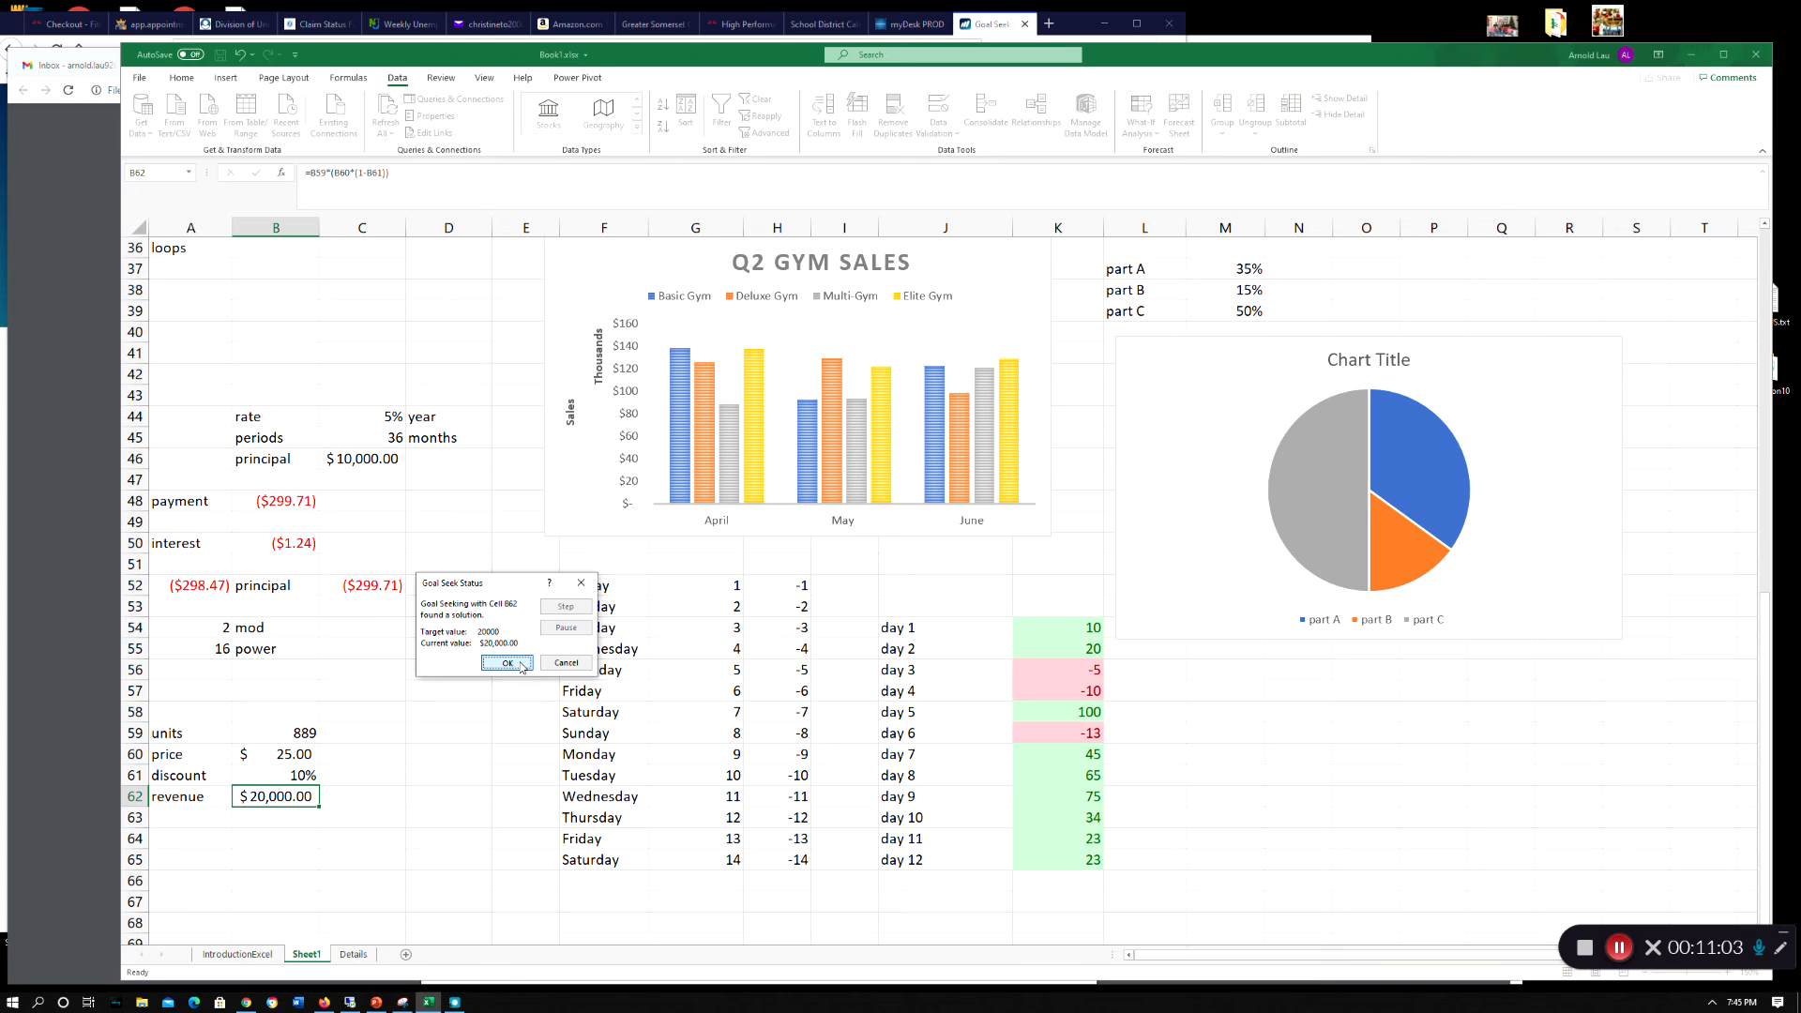
left_click(507, 663)
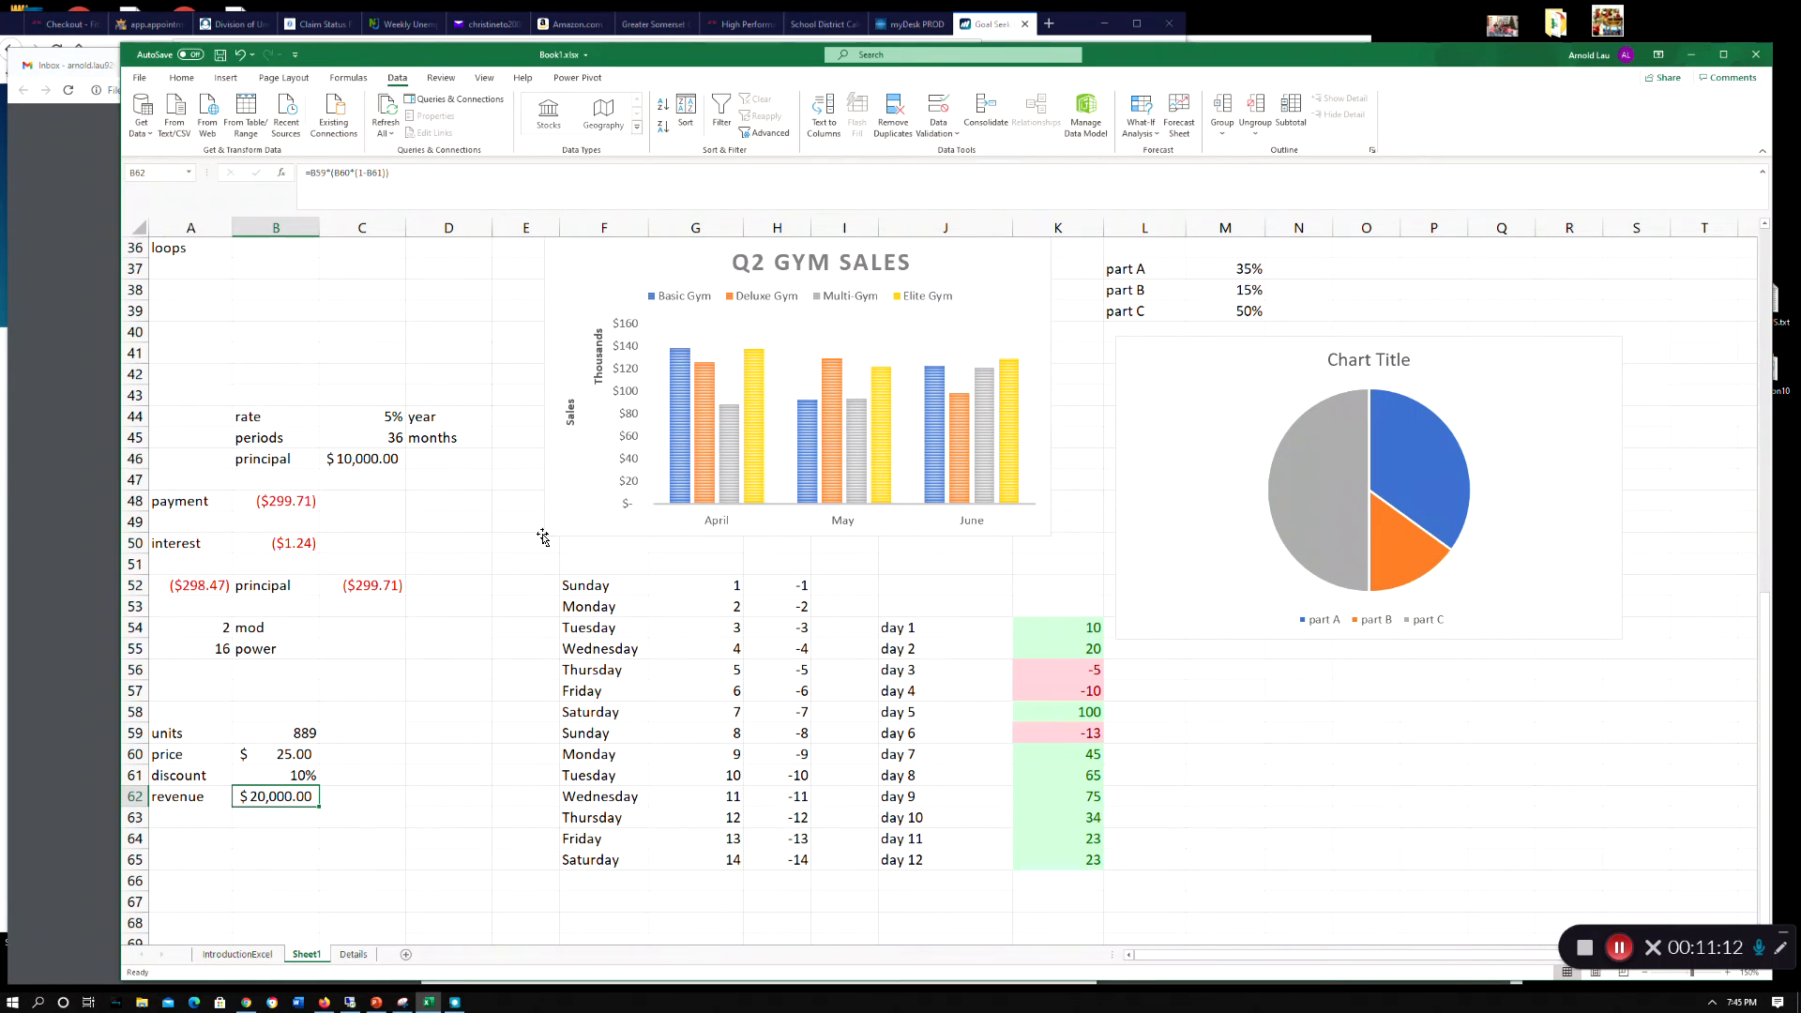
- Run Goal Seek to bring the revenue in B62 to 30000 by changing the price in B60, and keep the solution
left_click(1141, 127)
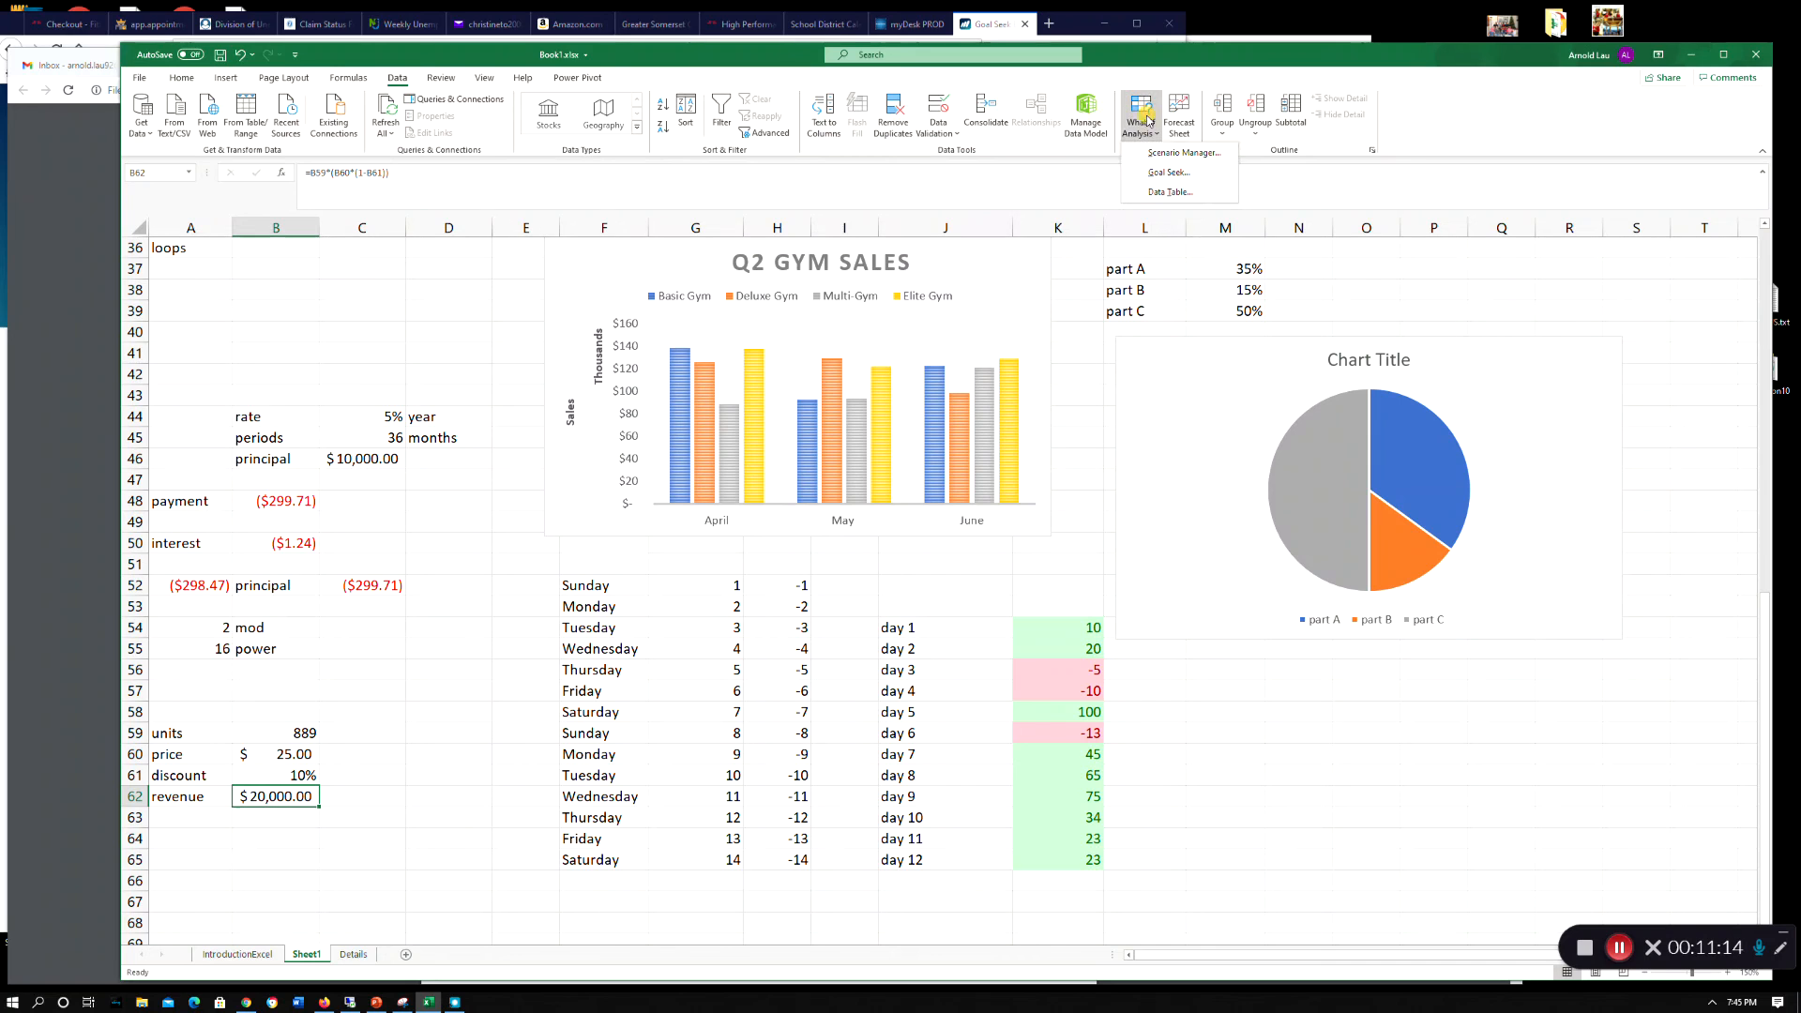
left_click(1168, 172)
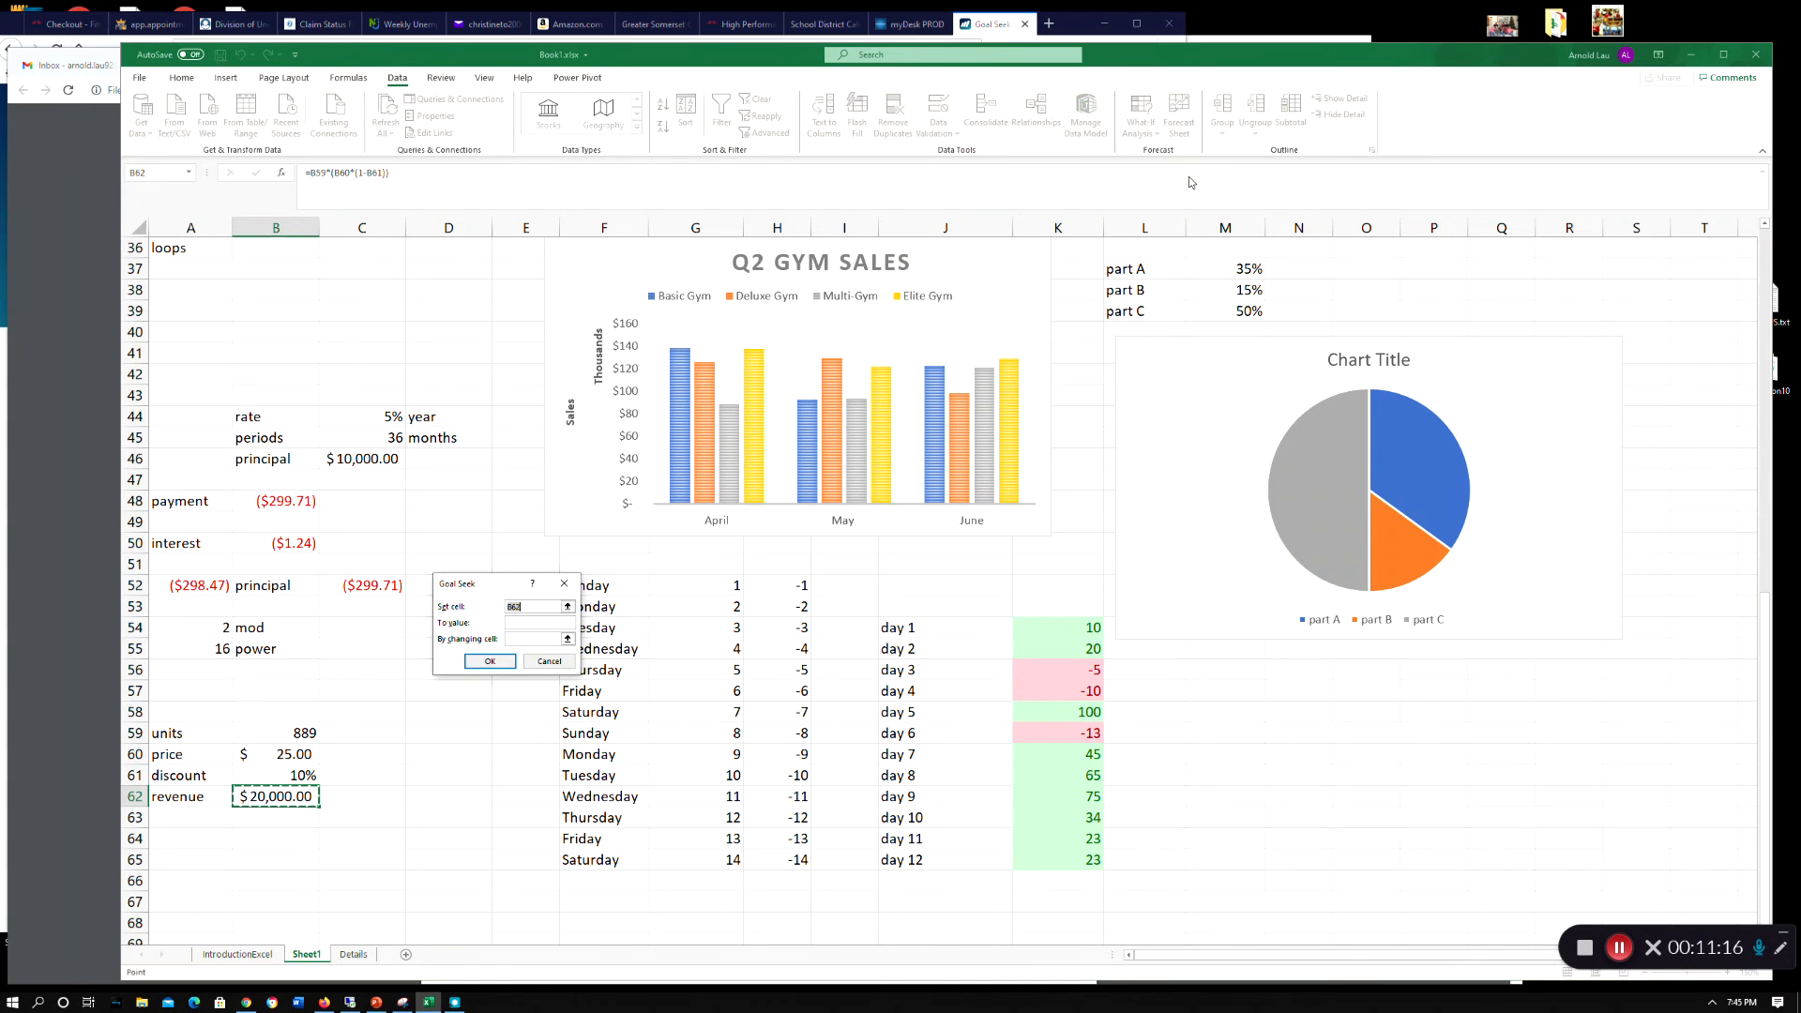
left_click(527, 609)
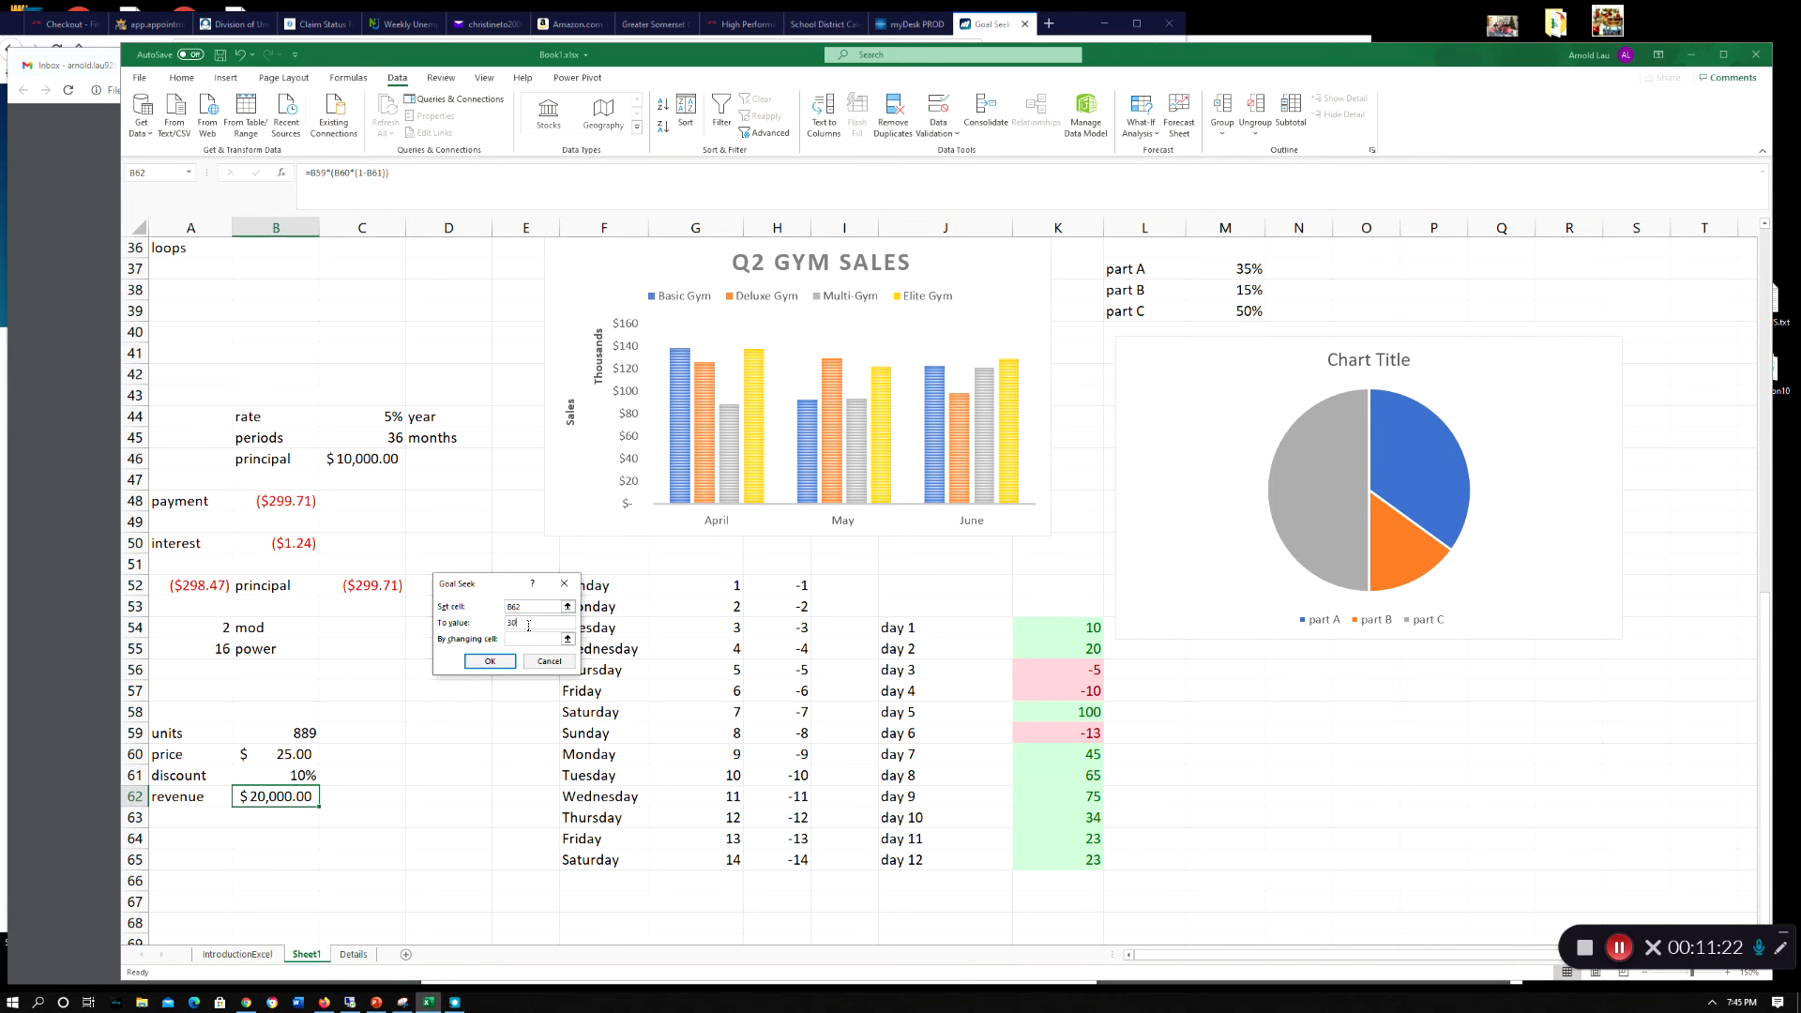
left_click(528, 625)
type("30000")
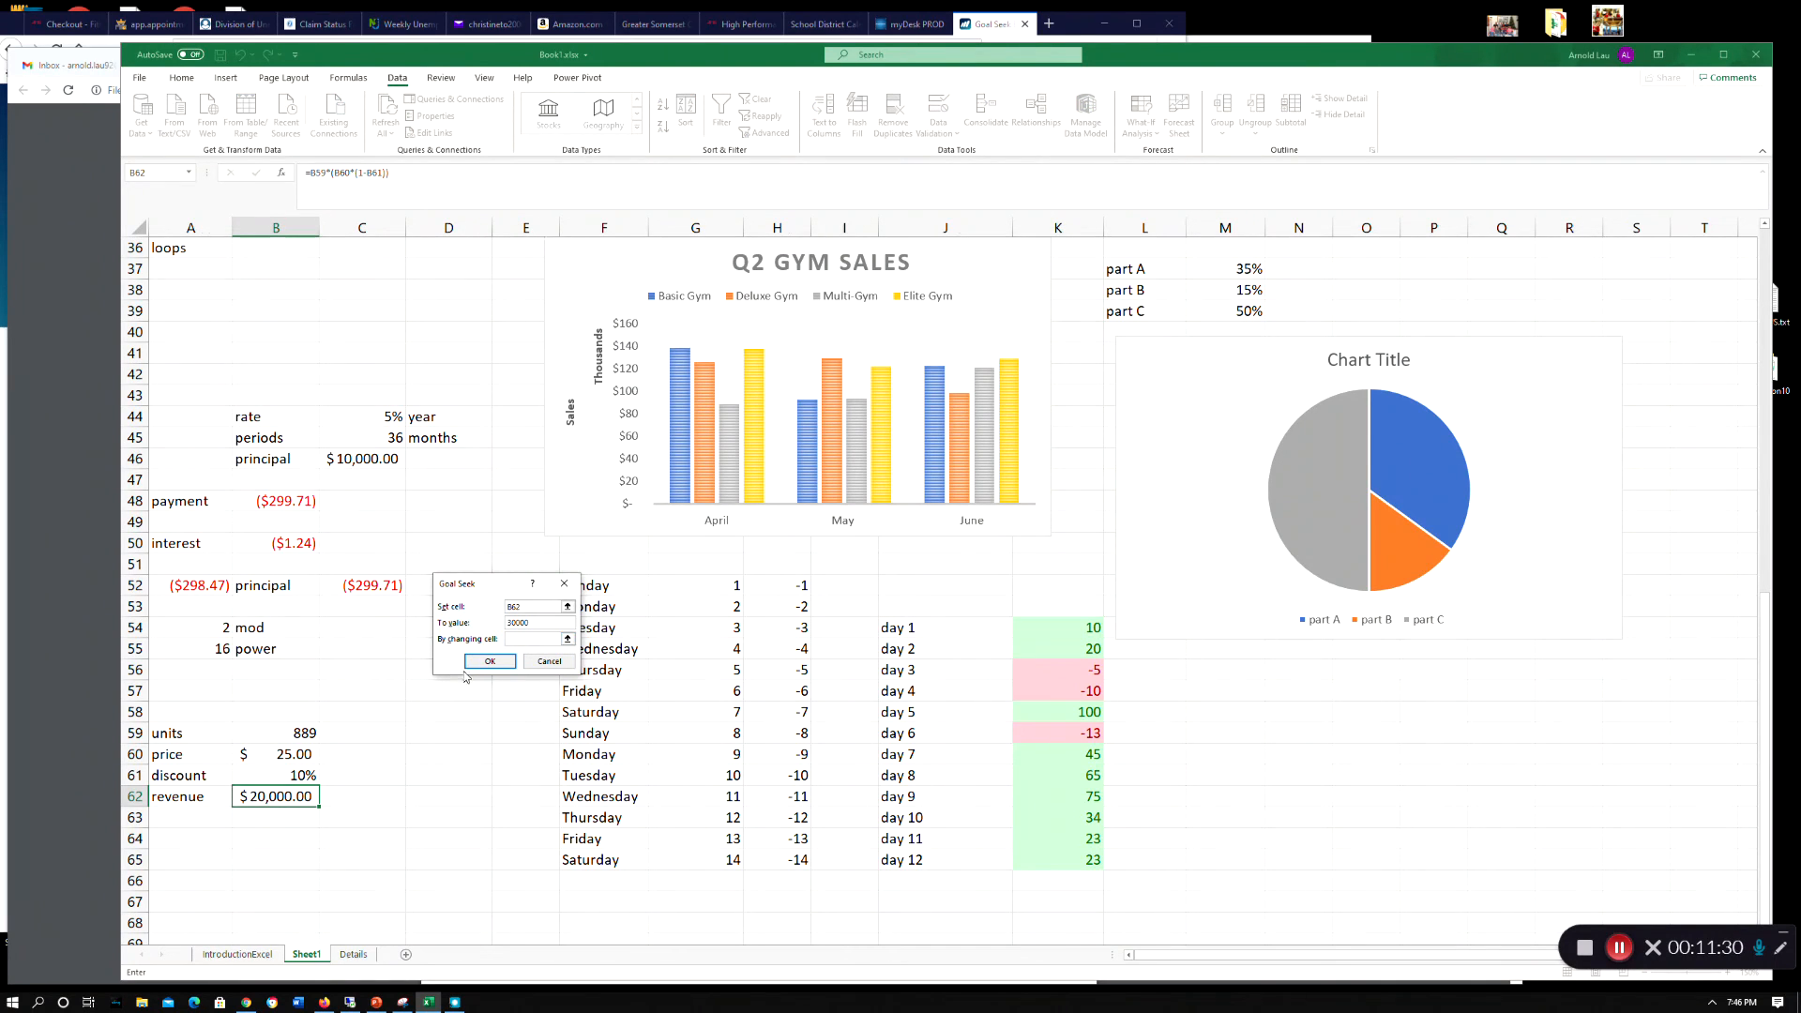
left_click(289, 754)
left_click(490, 662)
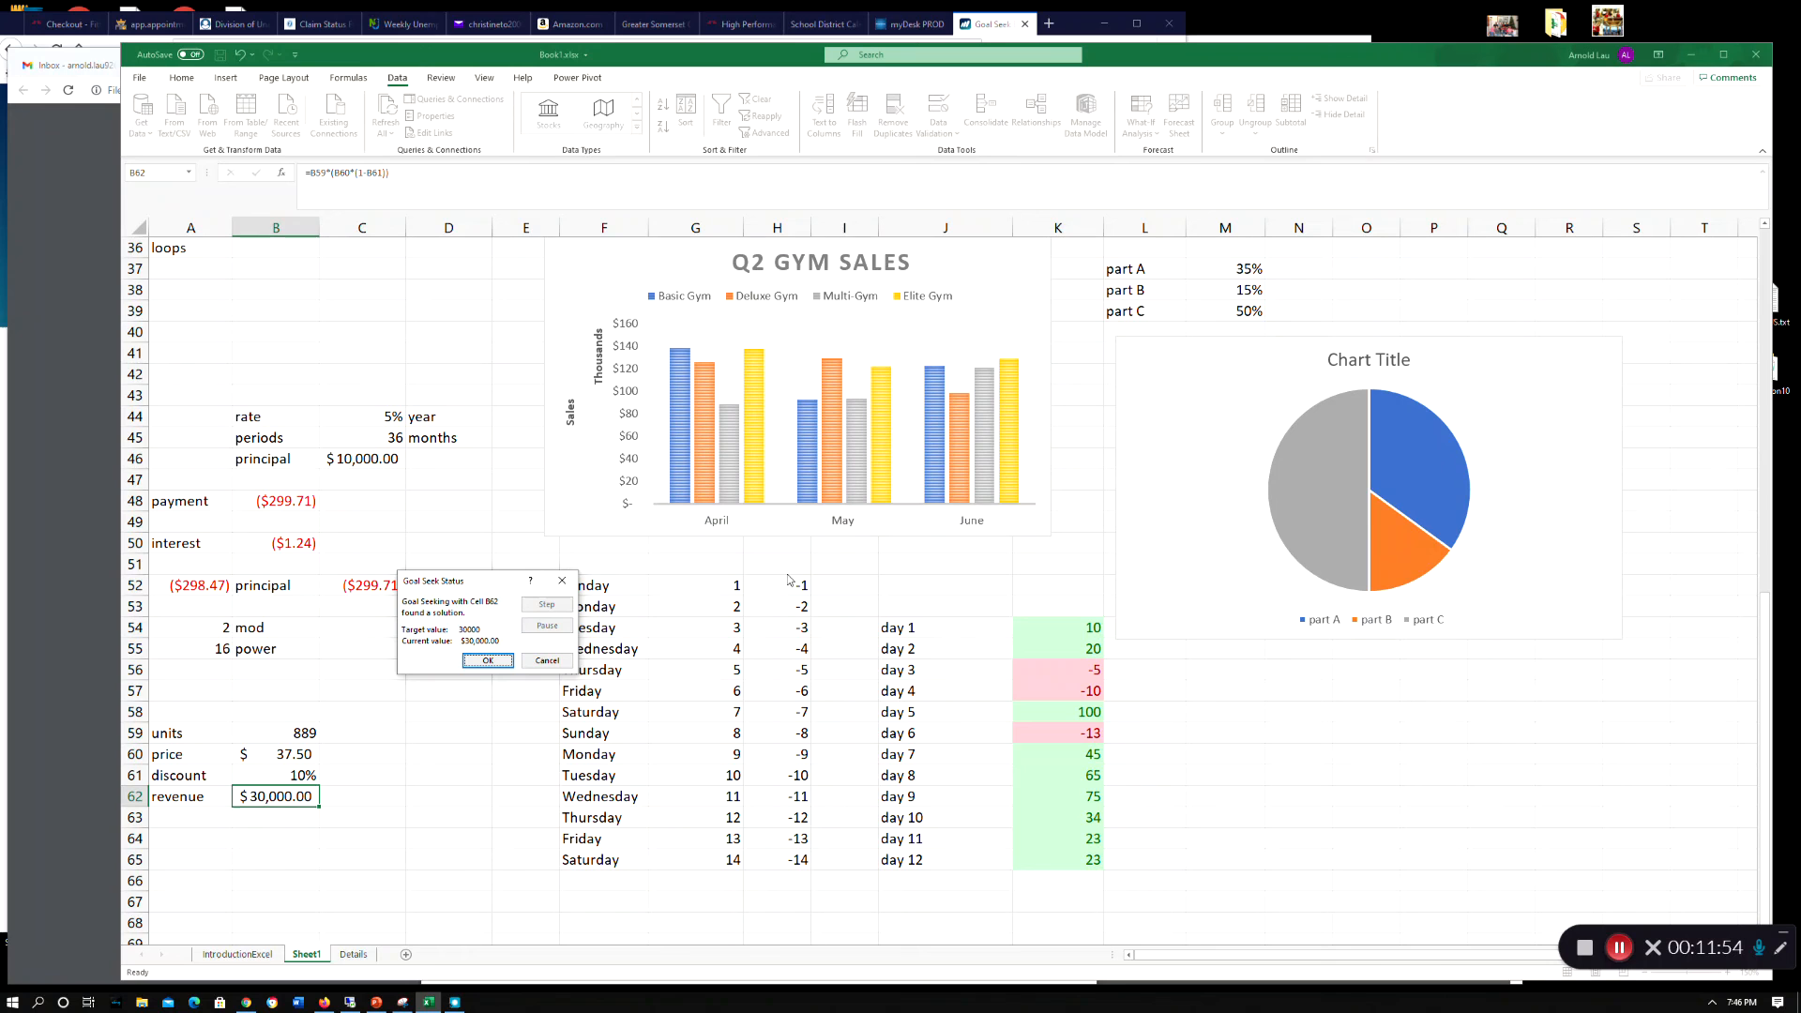
left_click(487, 661)
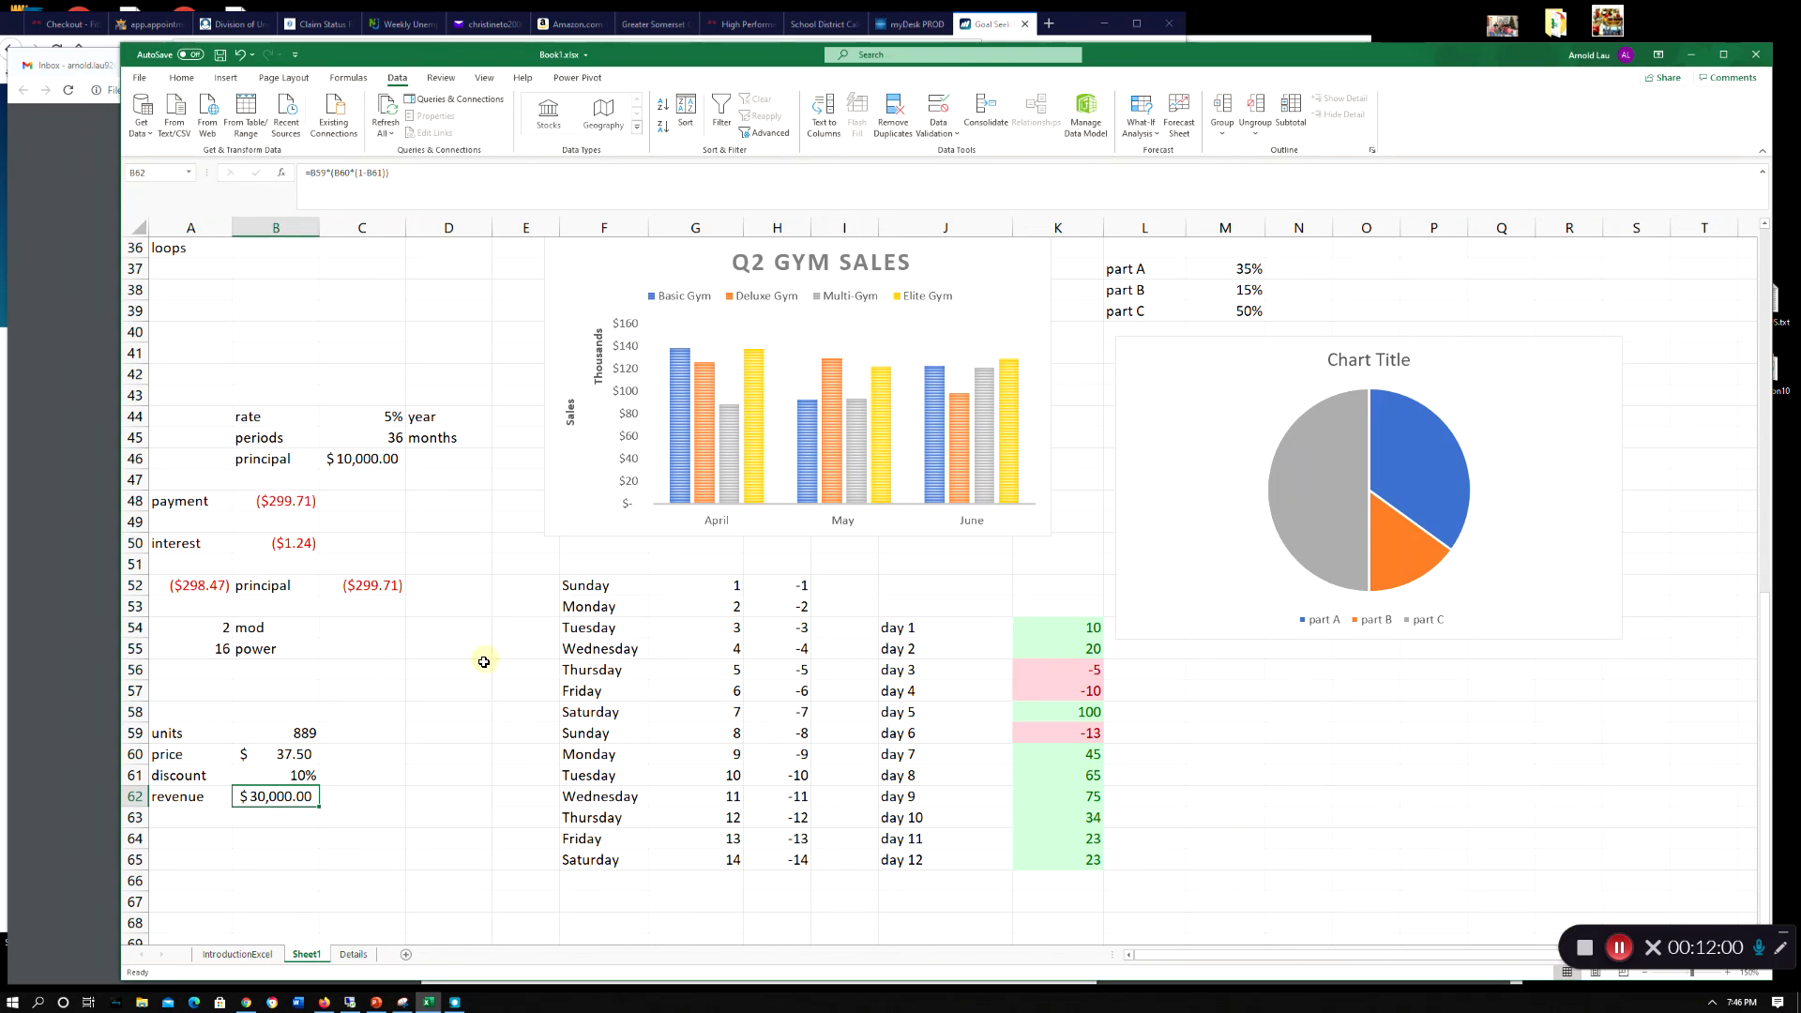
- Set the units in B59 to 500 and the price in B60 to 25
left_click(291, 742)
type("500")
key("Return")
double_click(293, 747)
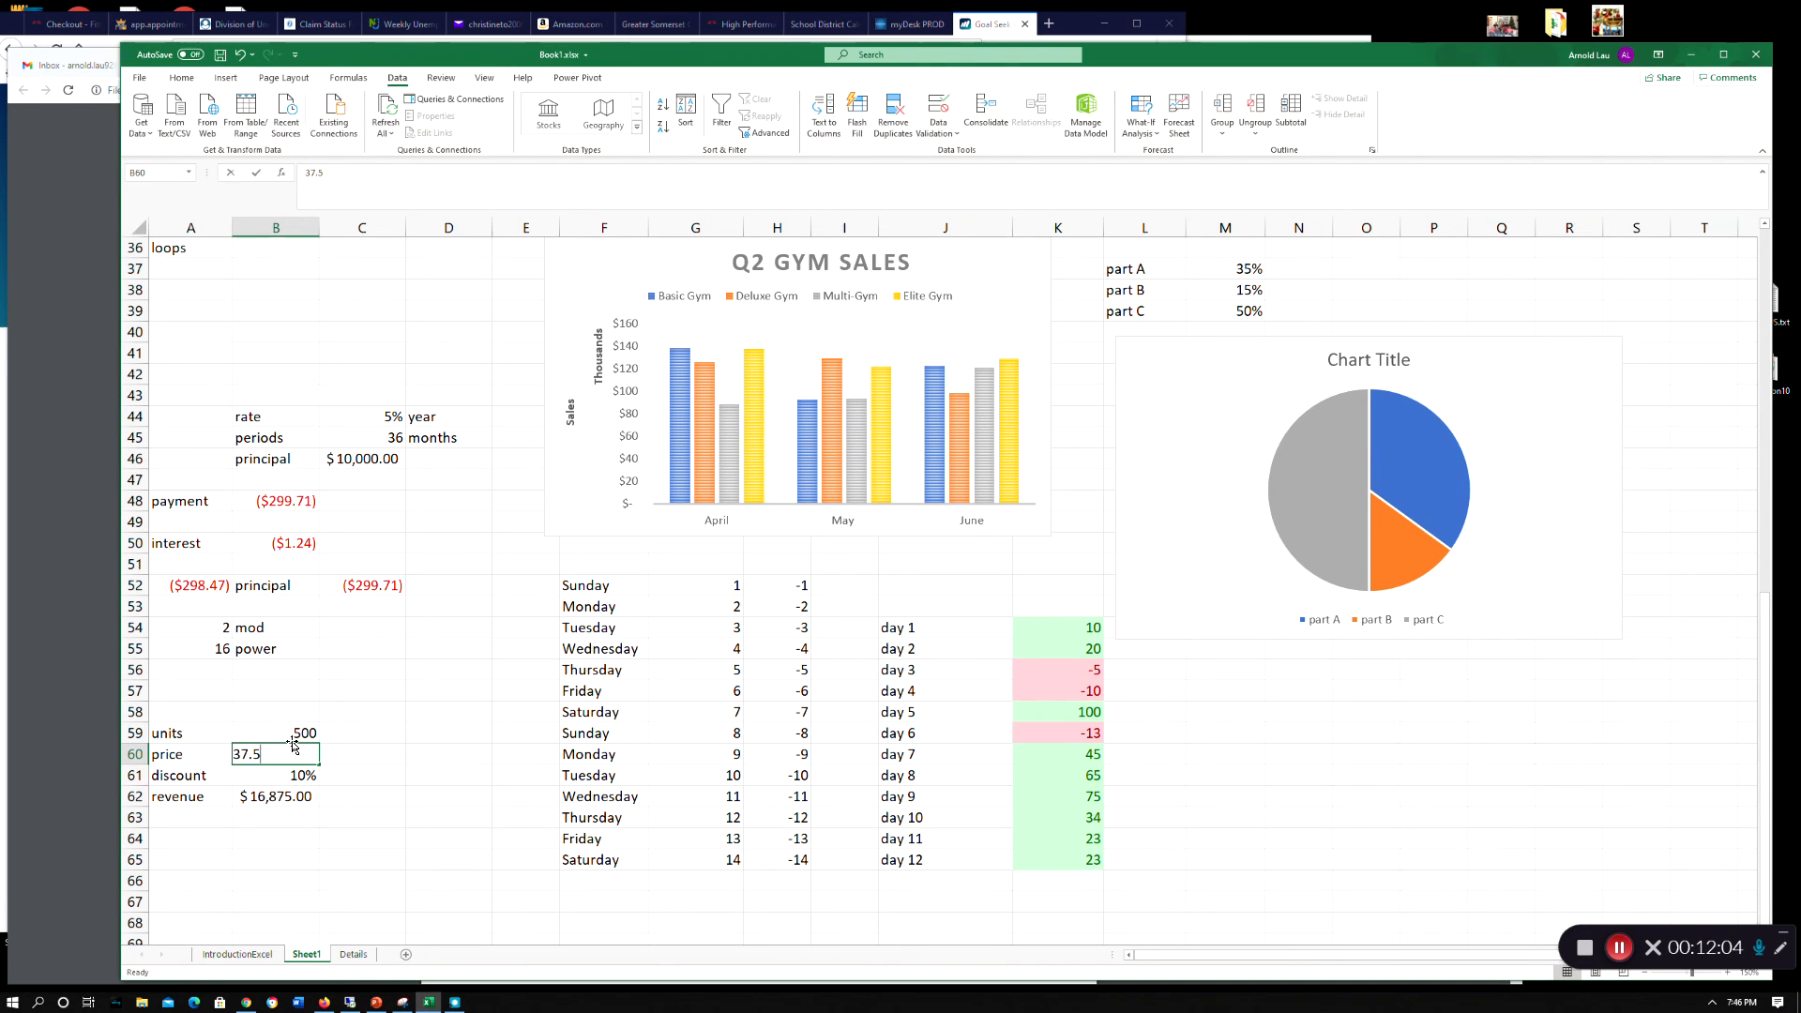
key("BackSpace")
key("BackSpace")
key("BackSpace")
key("BackSpace")
type("25")
key("Return")
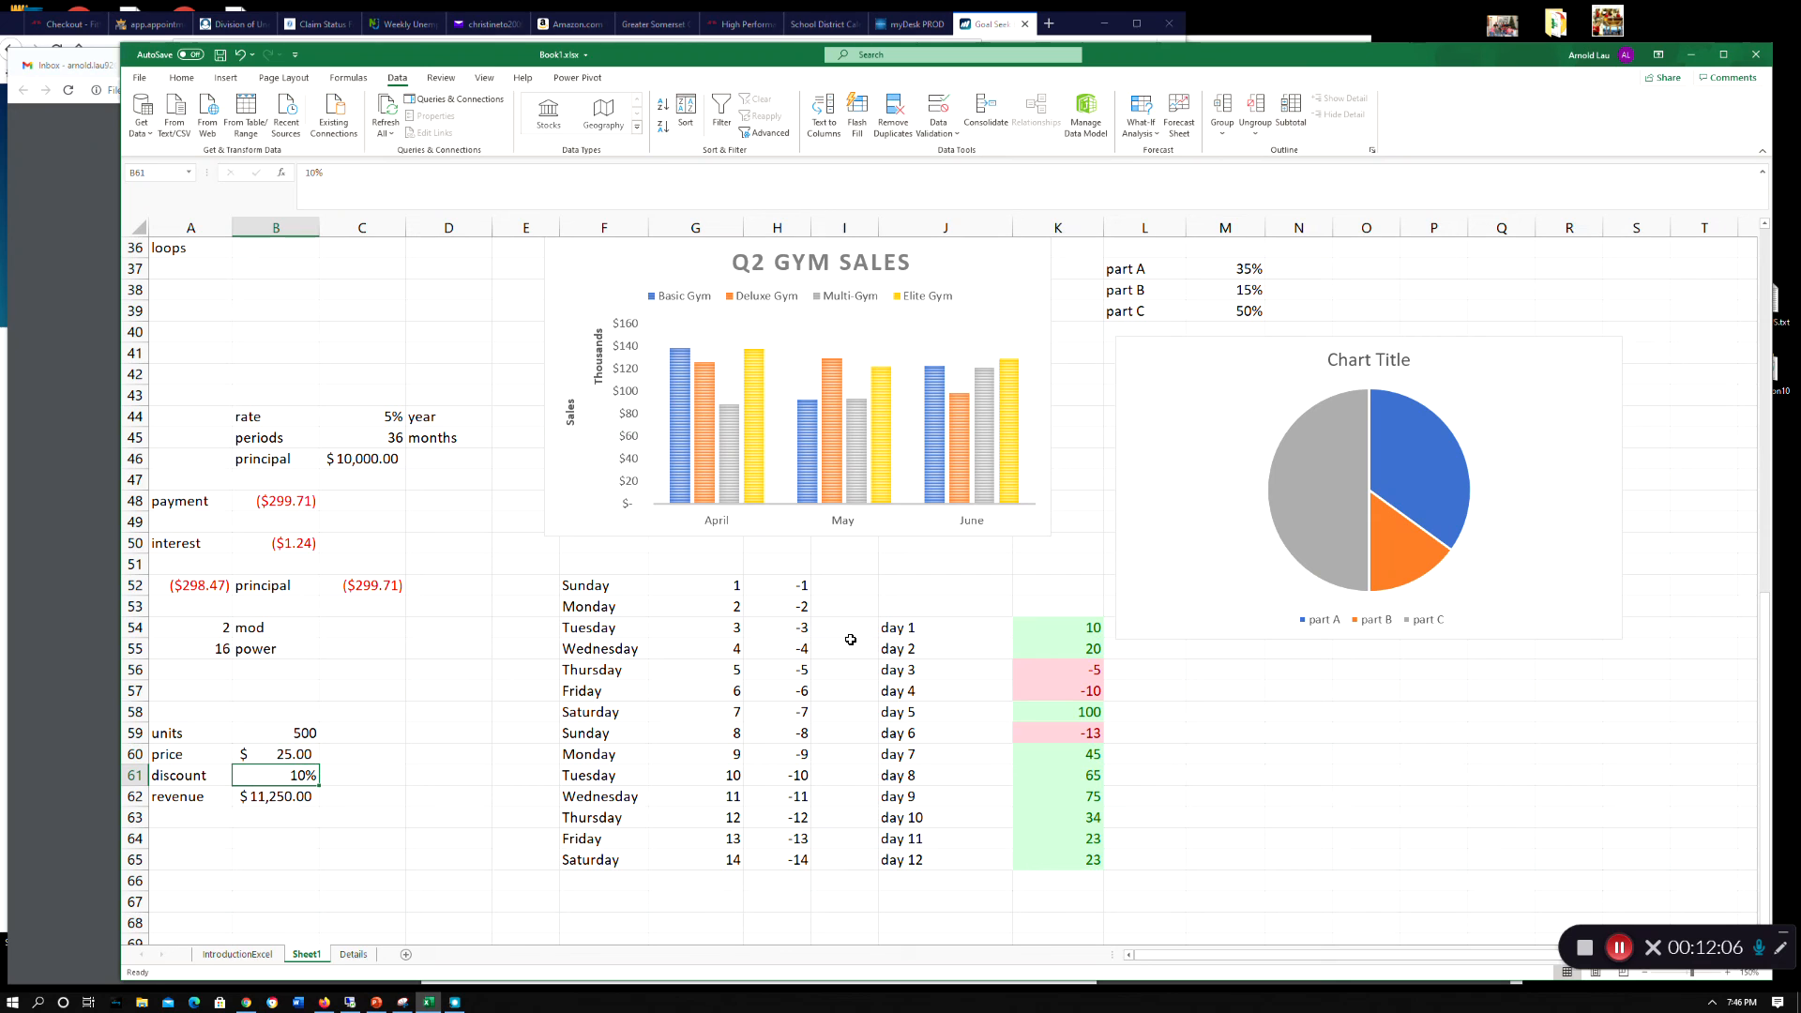
- Open the Scenario Manager and review the changing cell and value stored in scenario REV1
left_click(1148, 131)
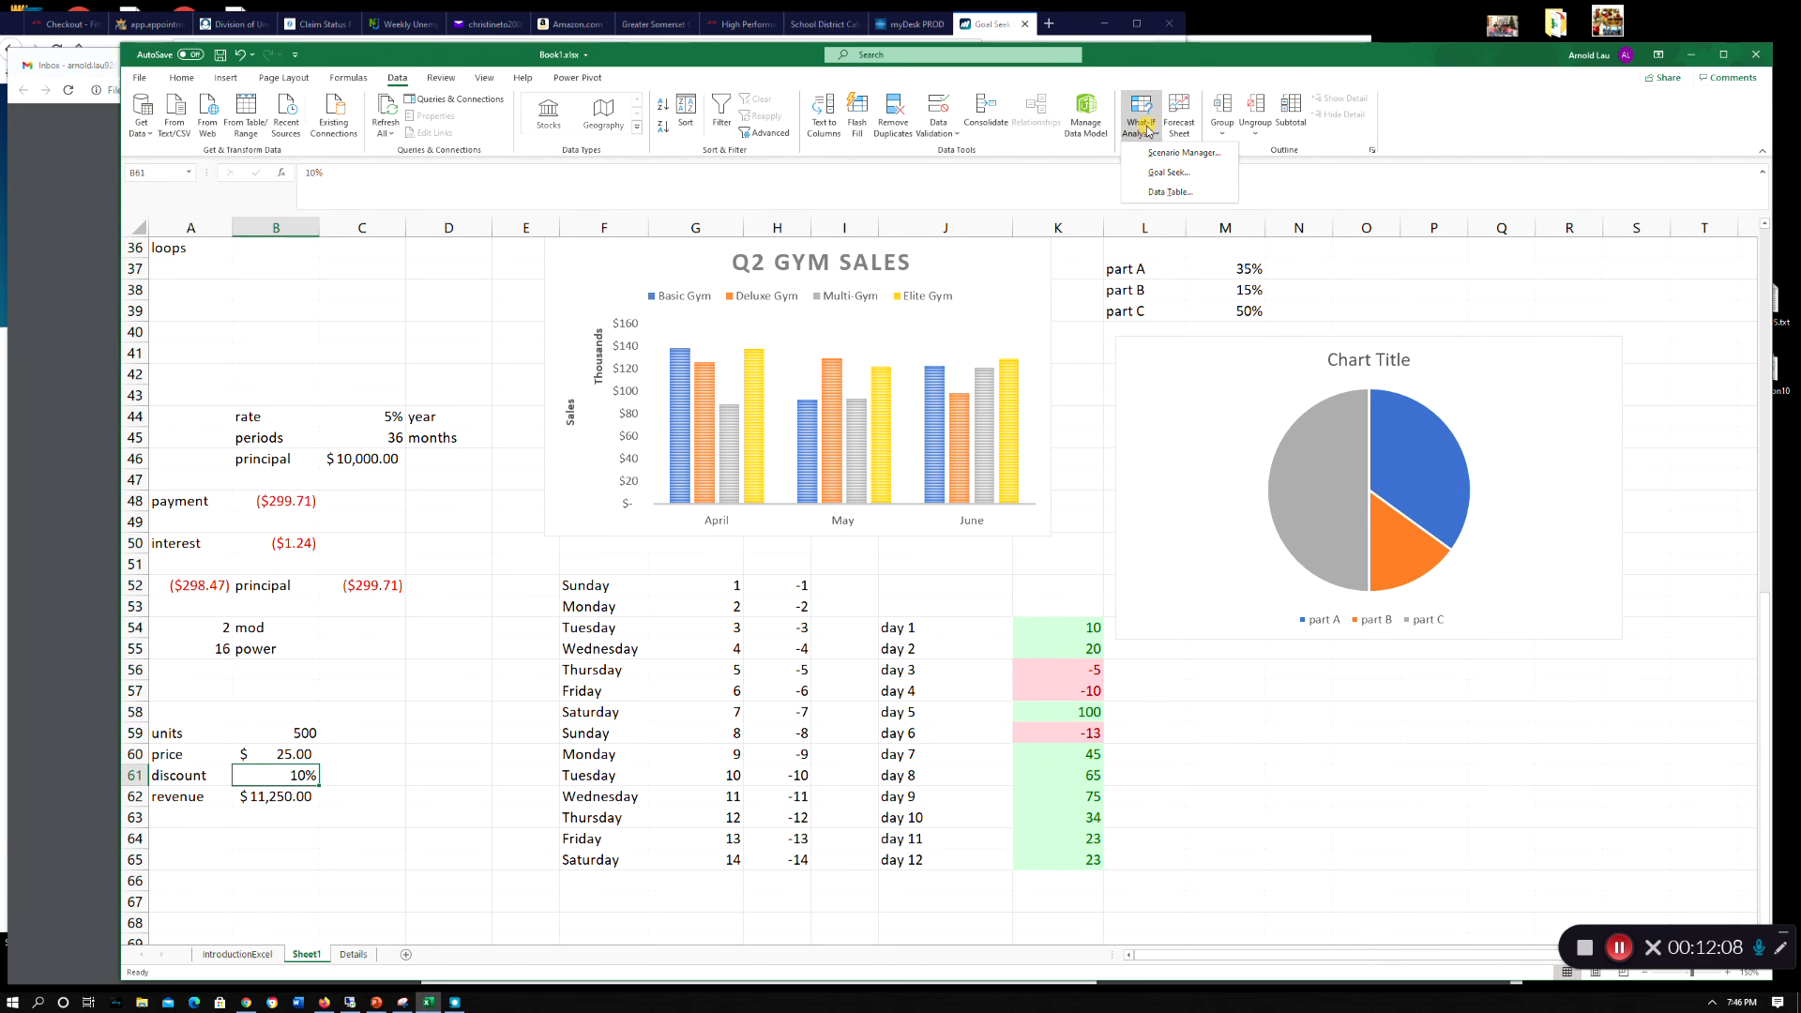
left_click(1183, 153)
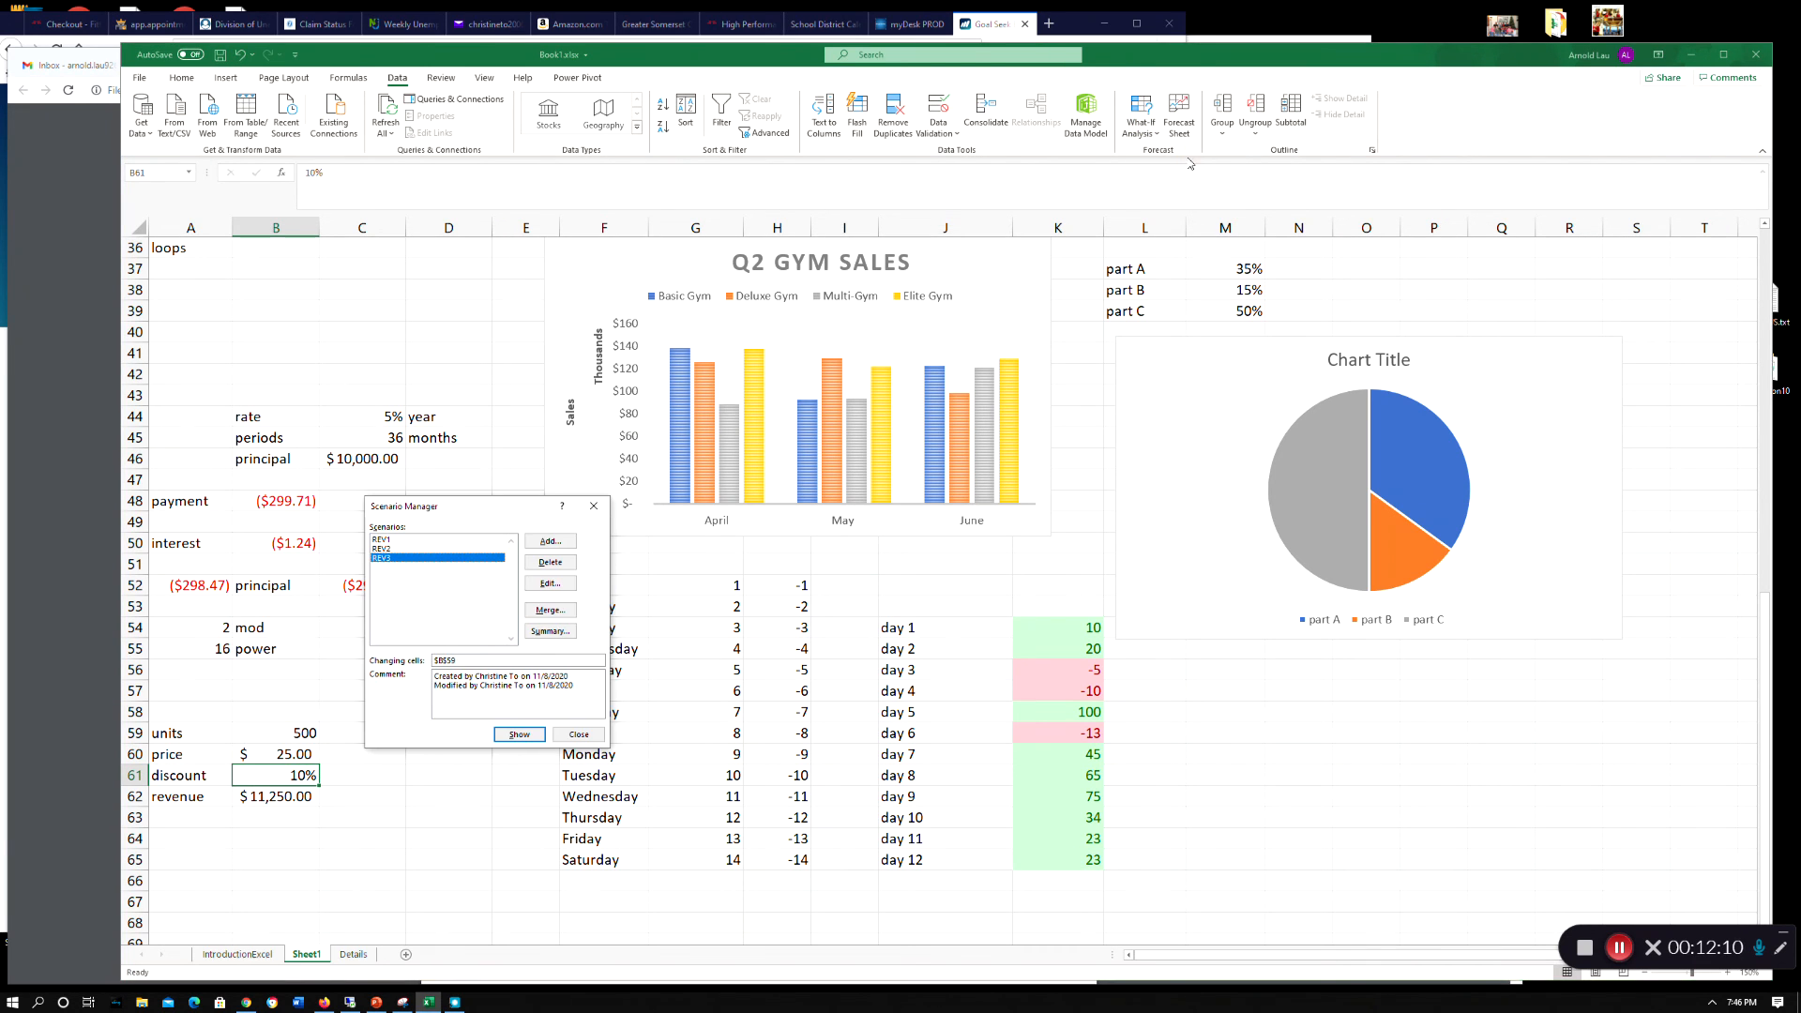
left_click_drag(490, 507, 544, 636)
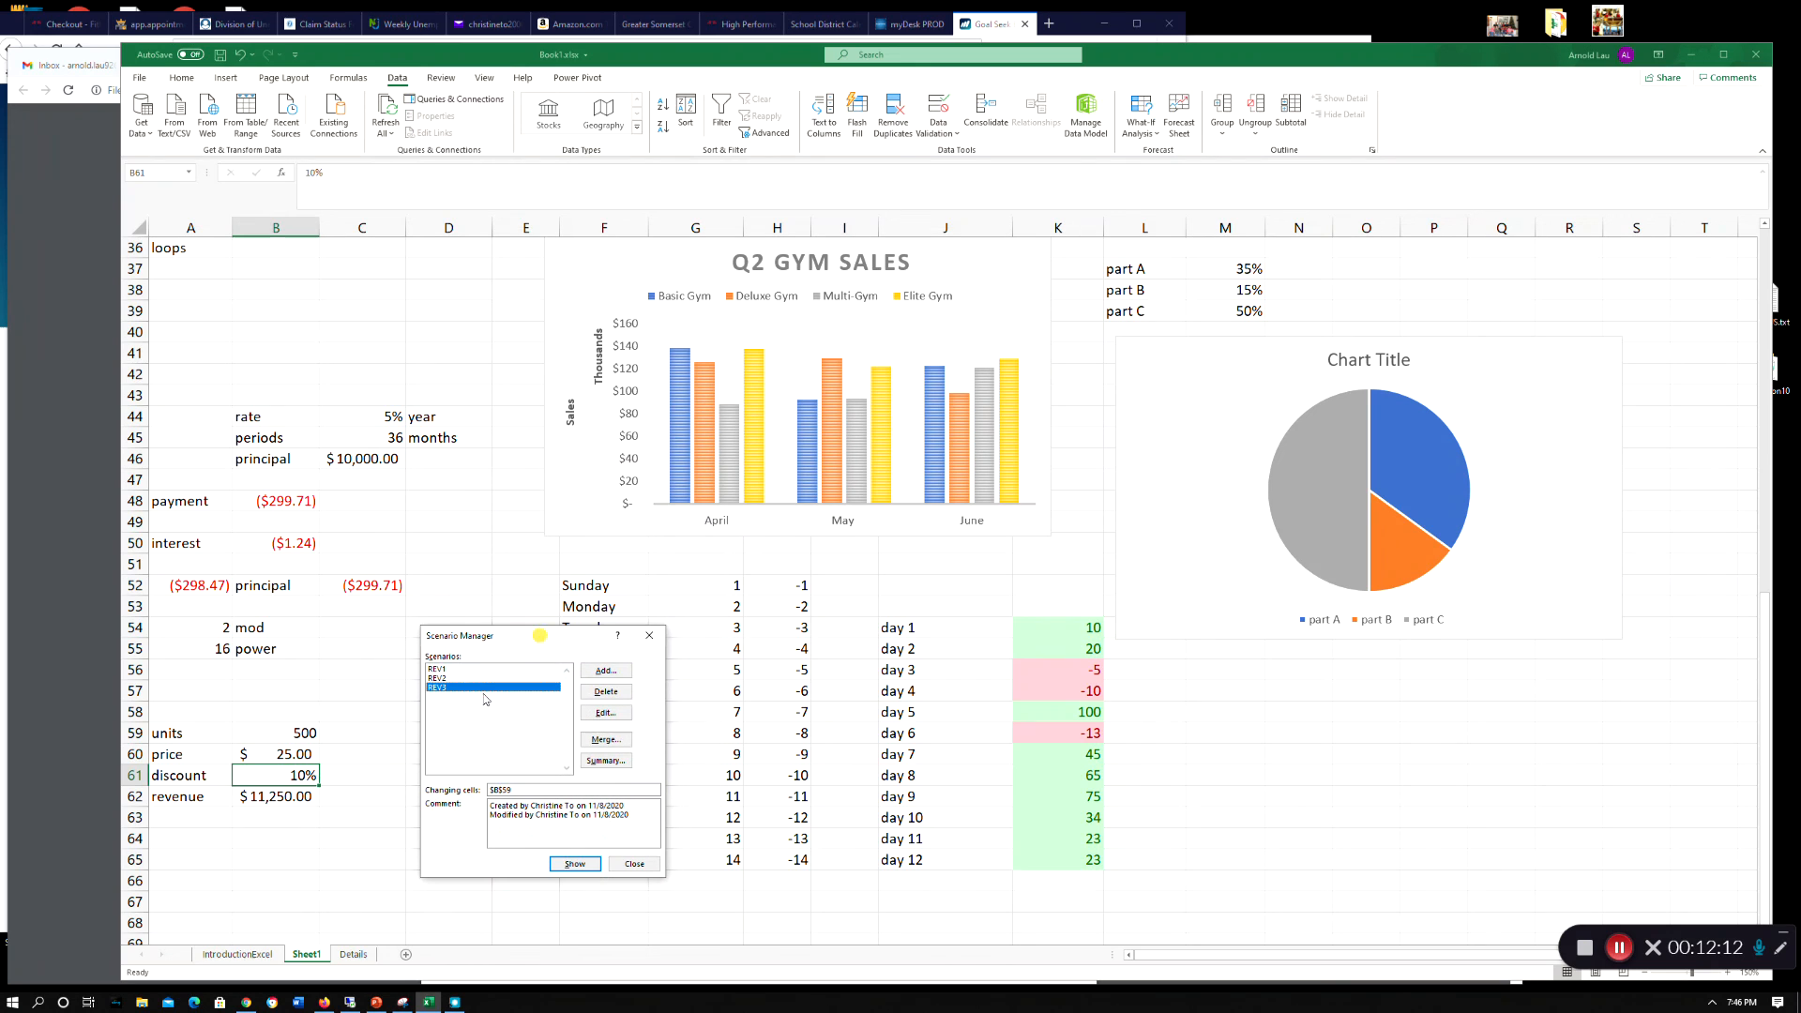
left_click(458, 669)
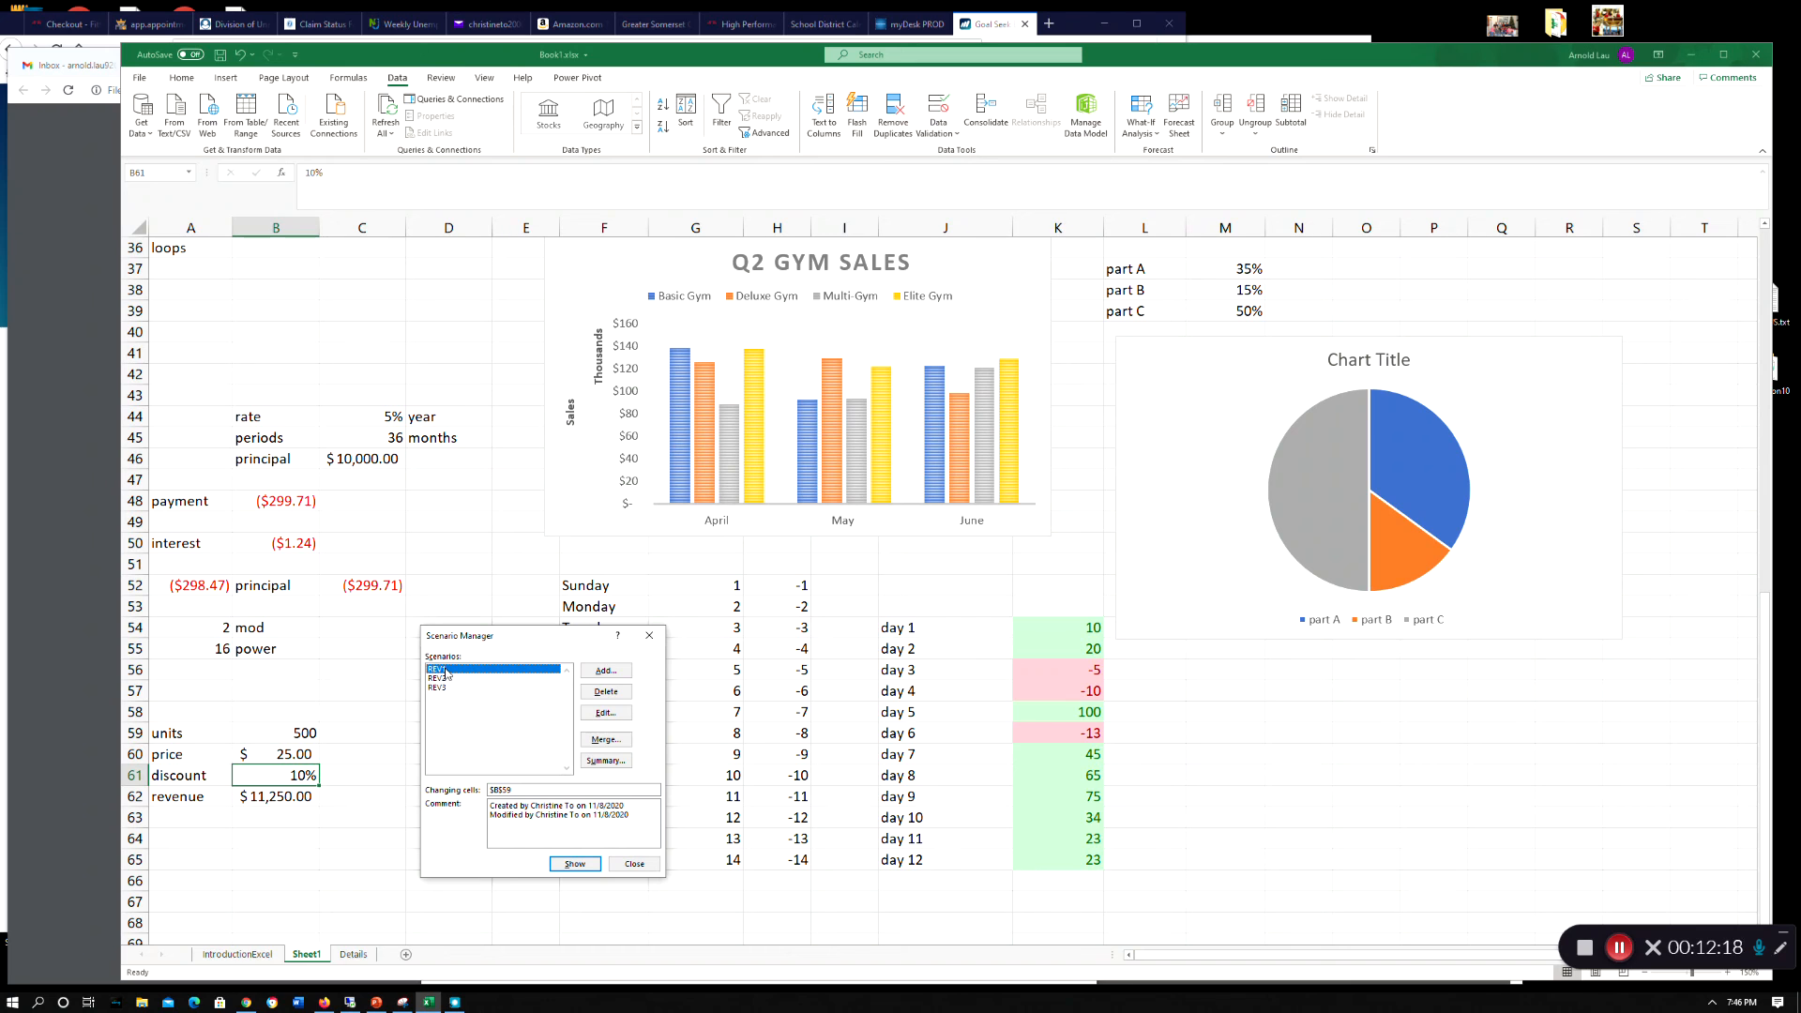
left_click(596, 716)
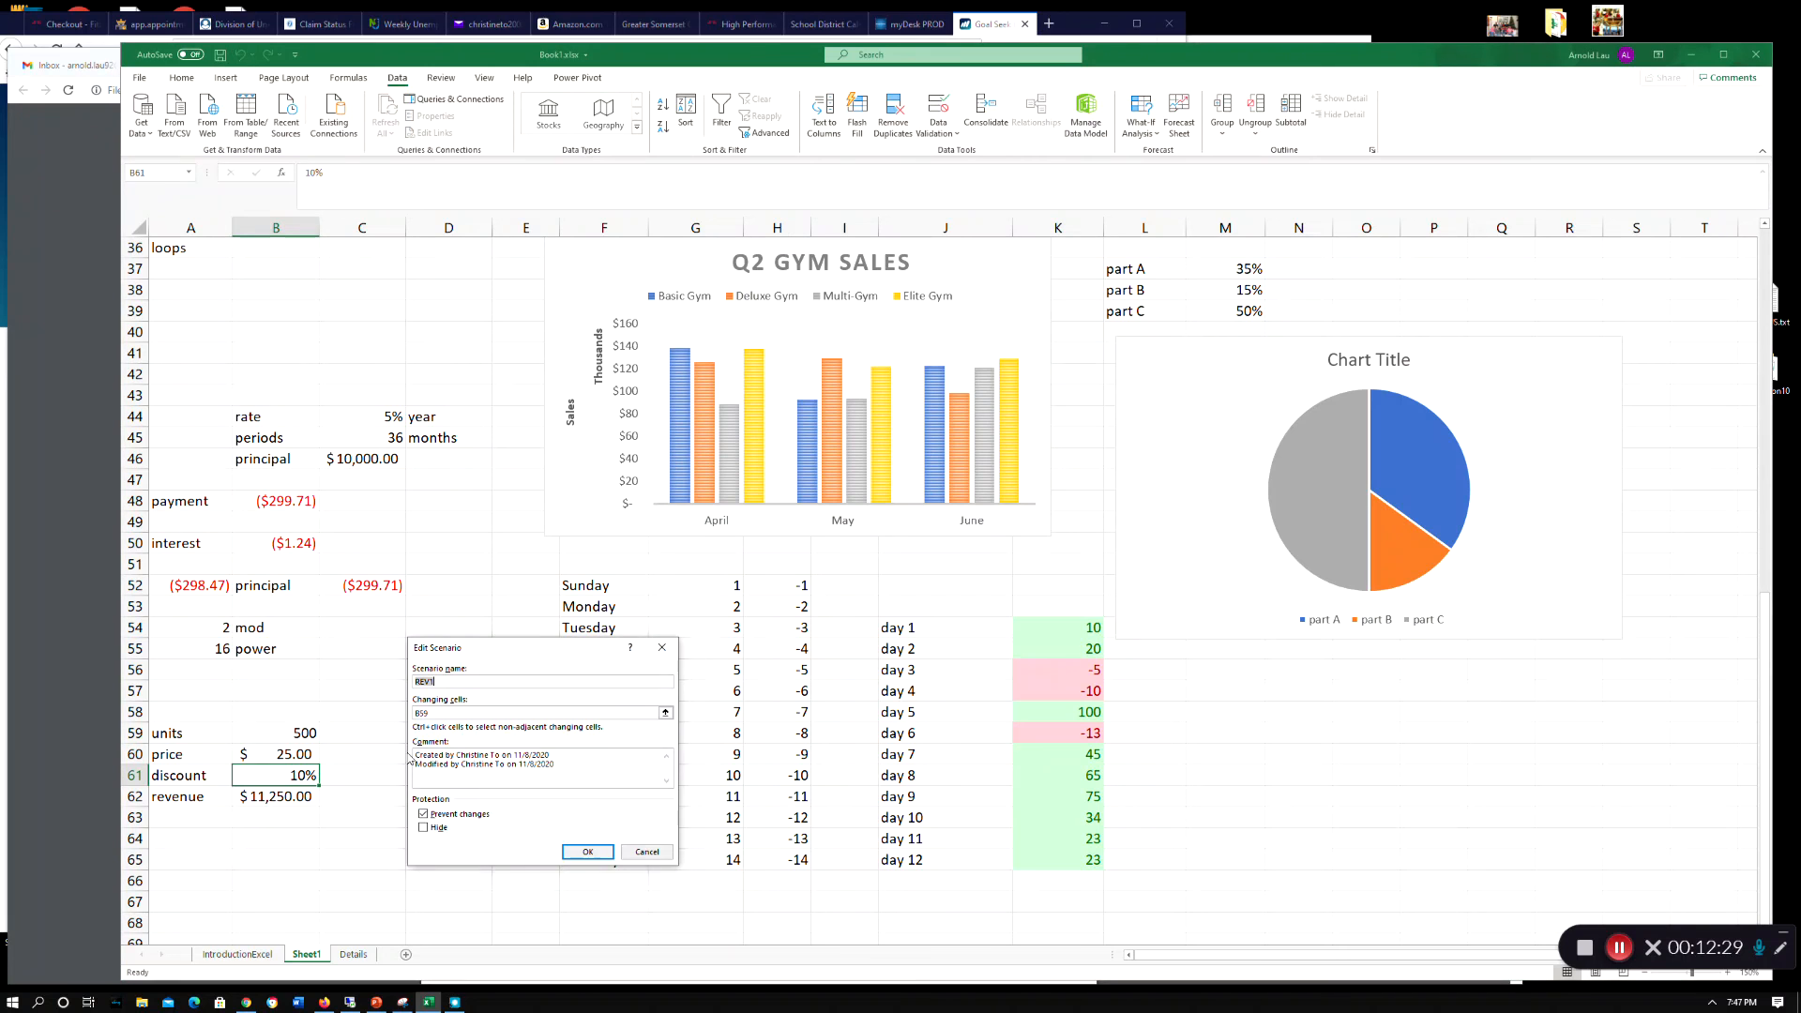
left_click(576, 853)
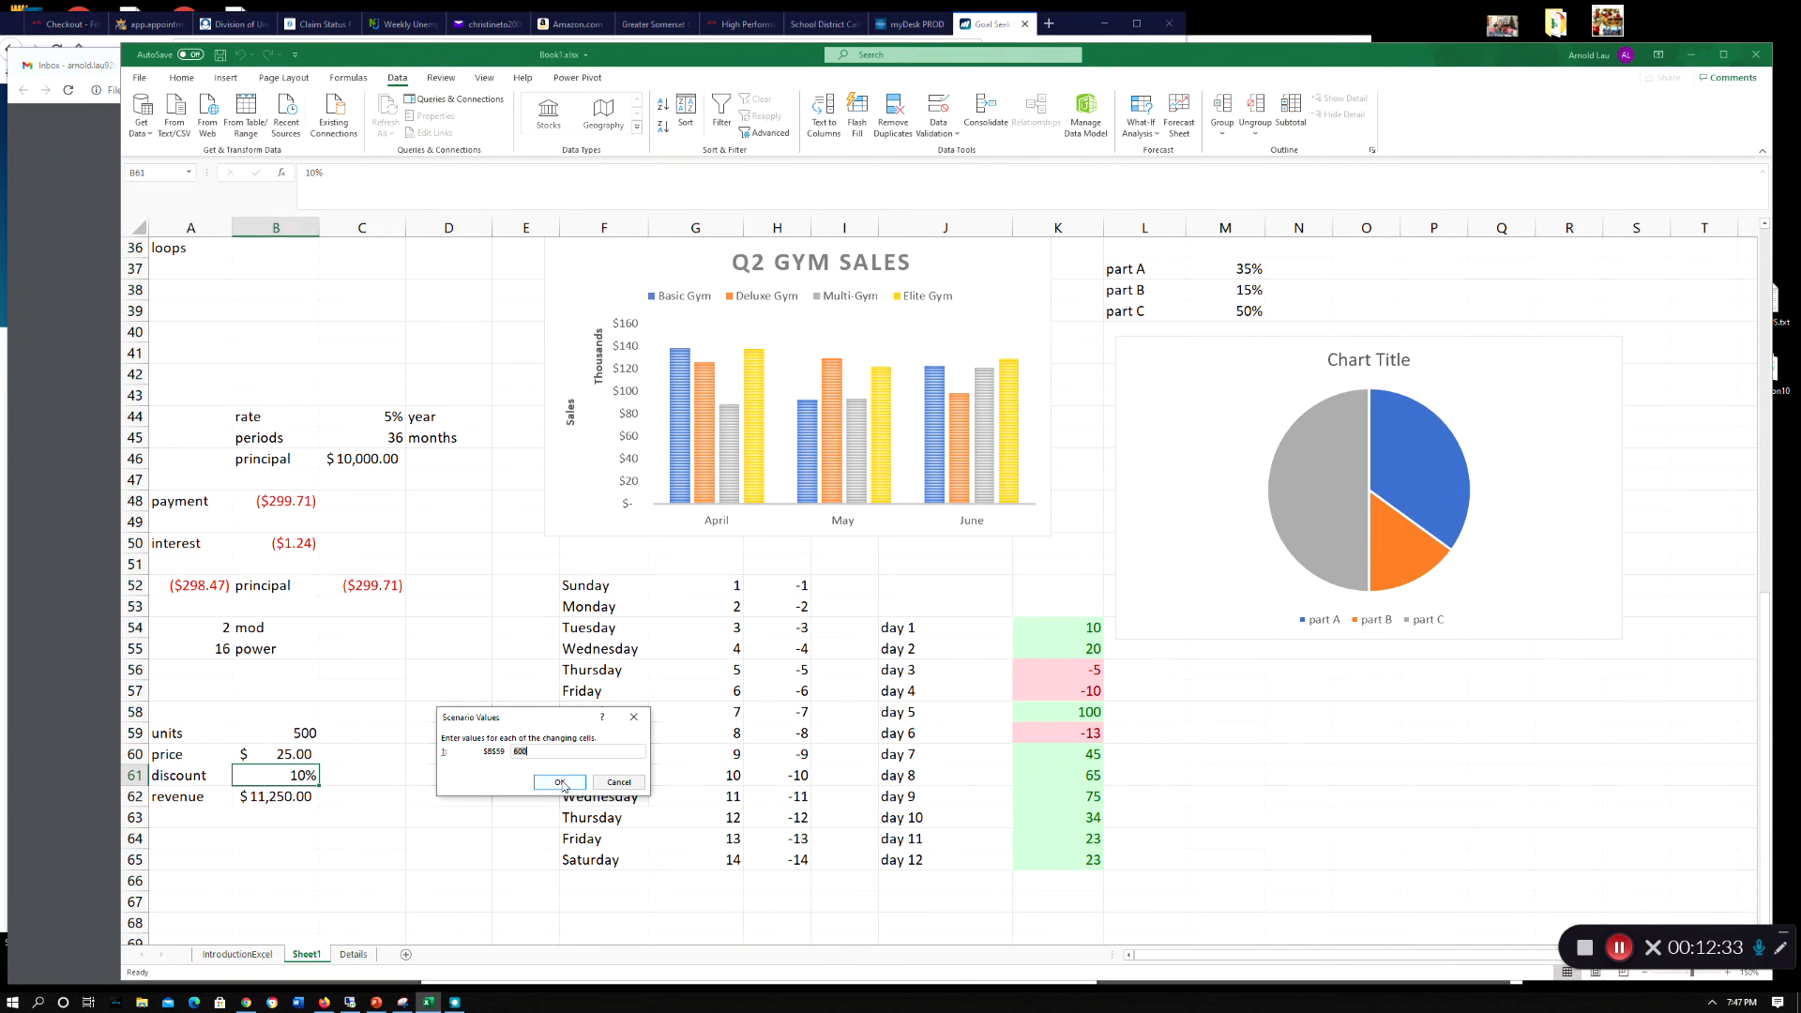
left_click(561, 783)
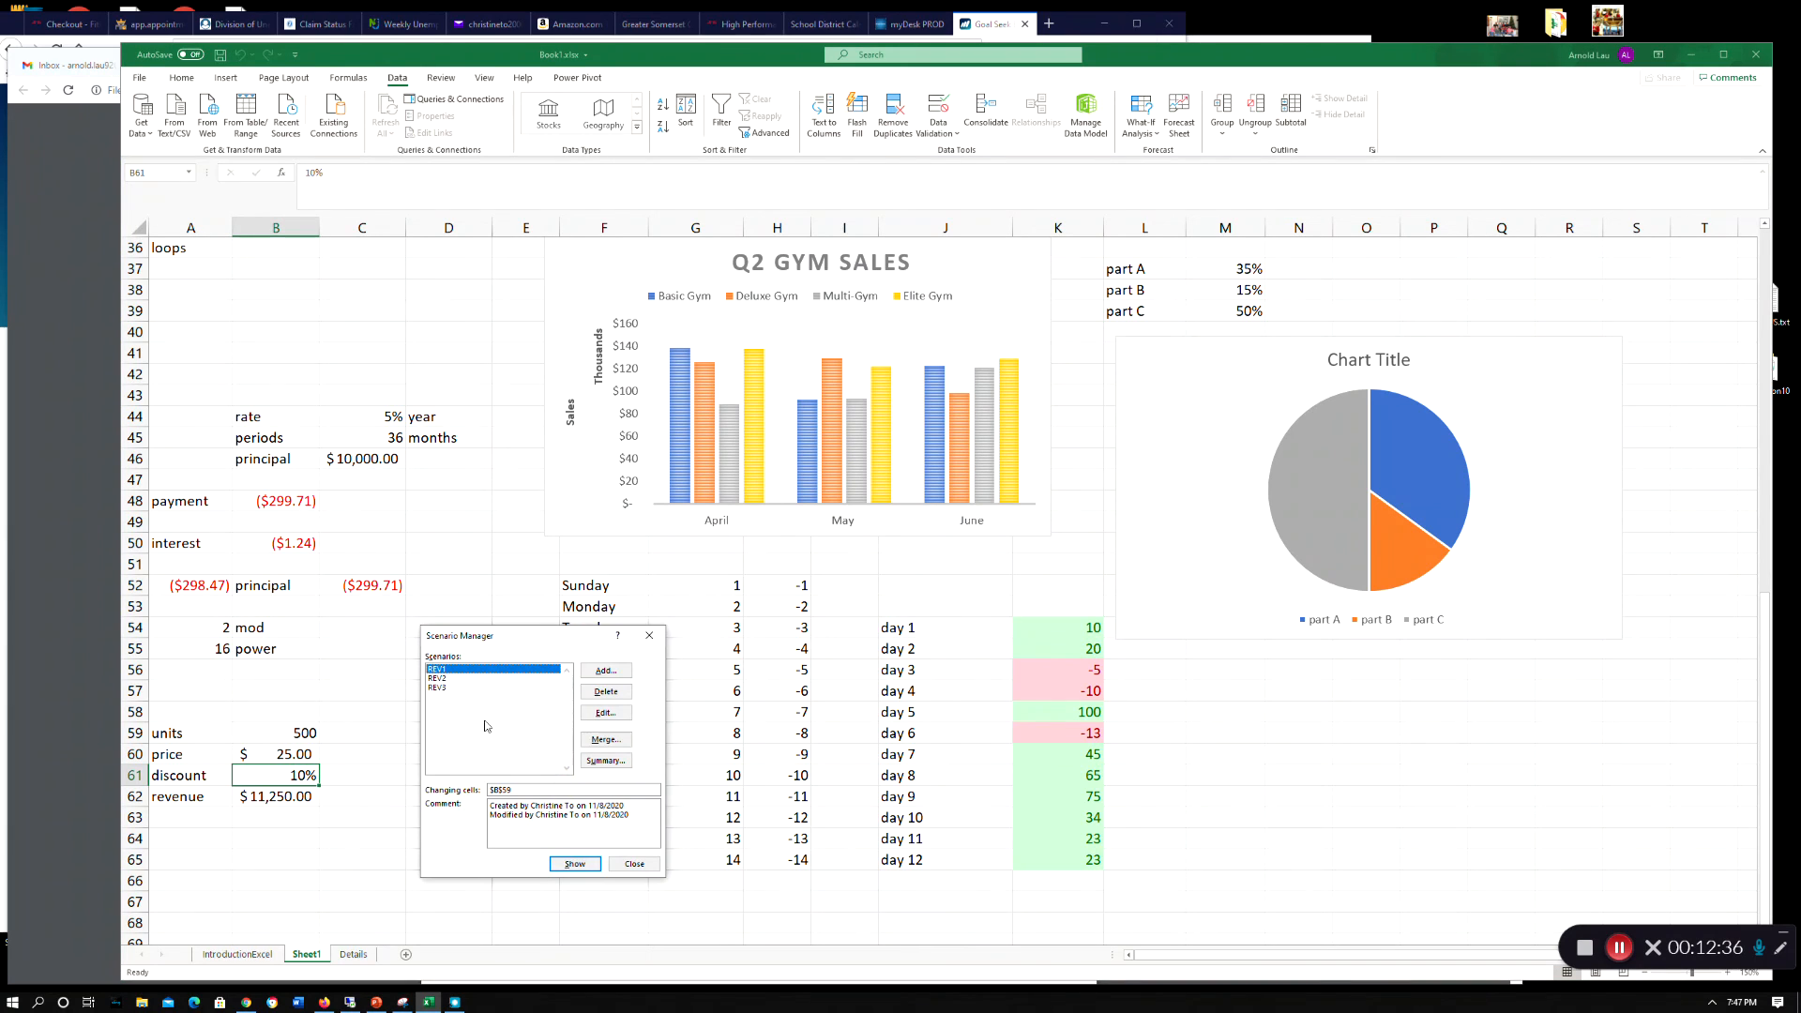
- Review the changing cell and value stored in scenarios REV2 and REV3
left_click(469, 678)
left_click(606, 712)
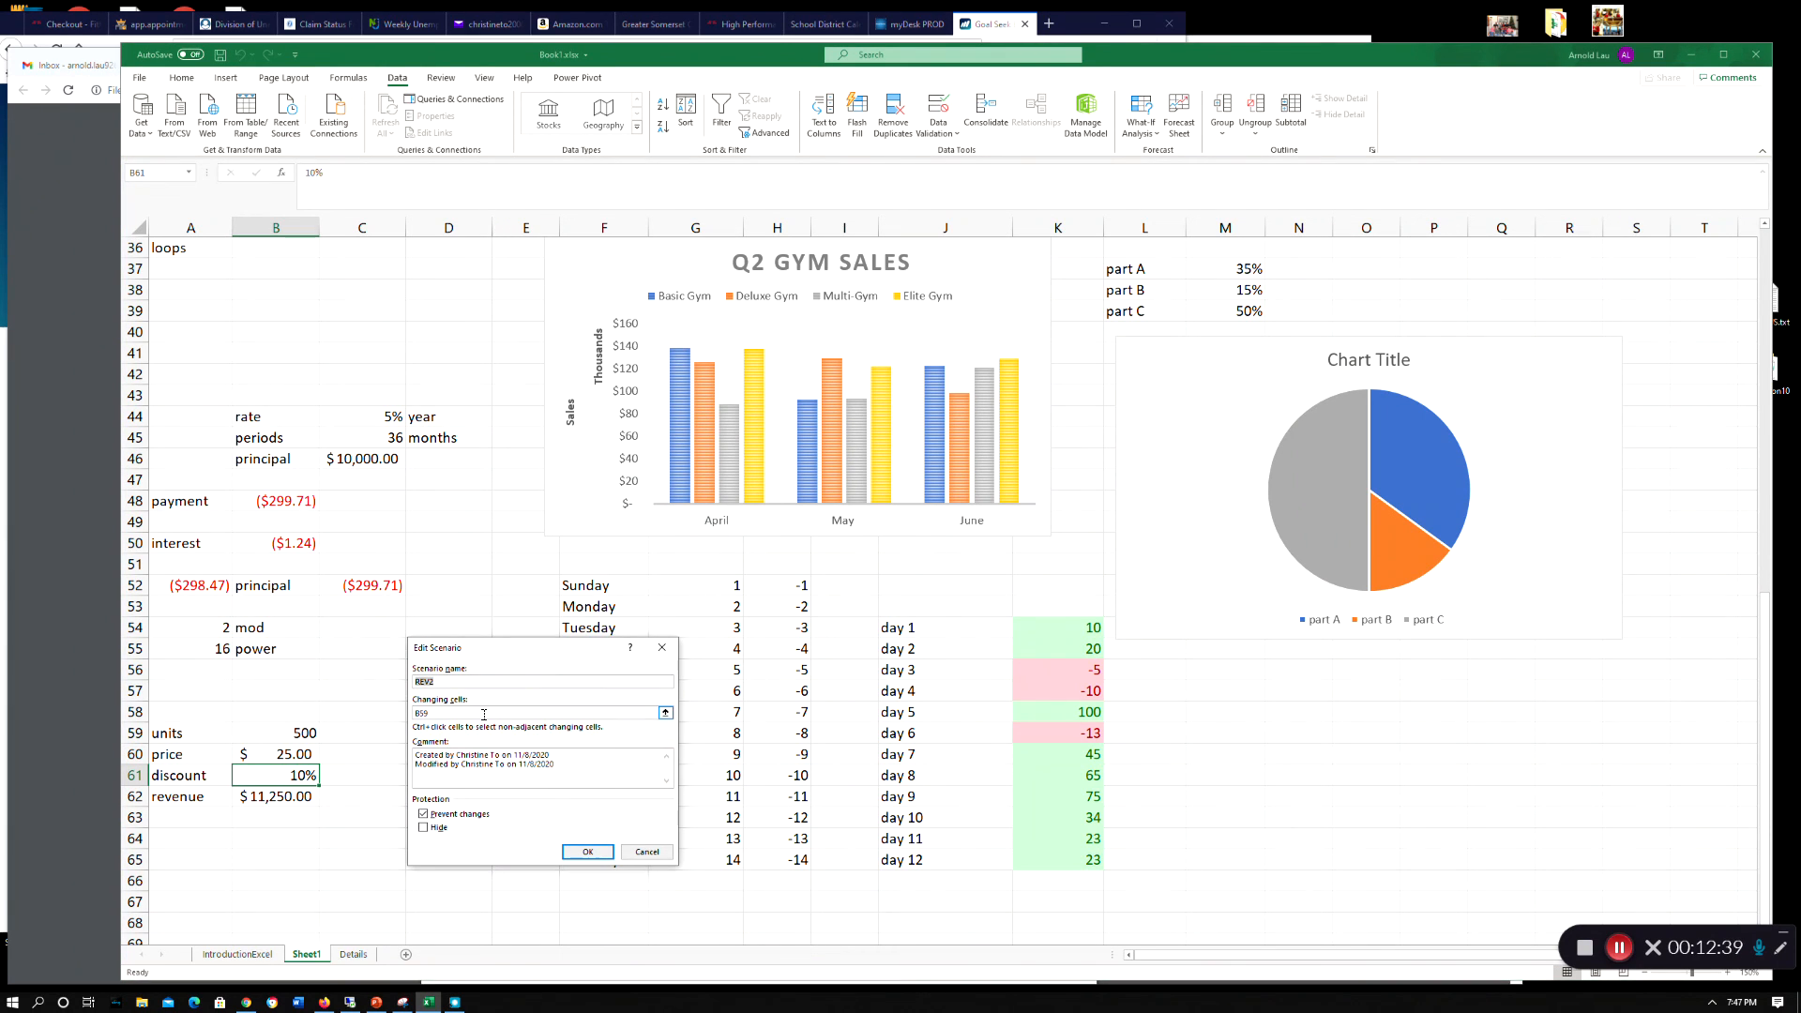
left_click(600, 853)
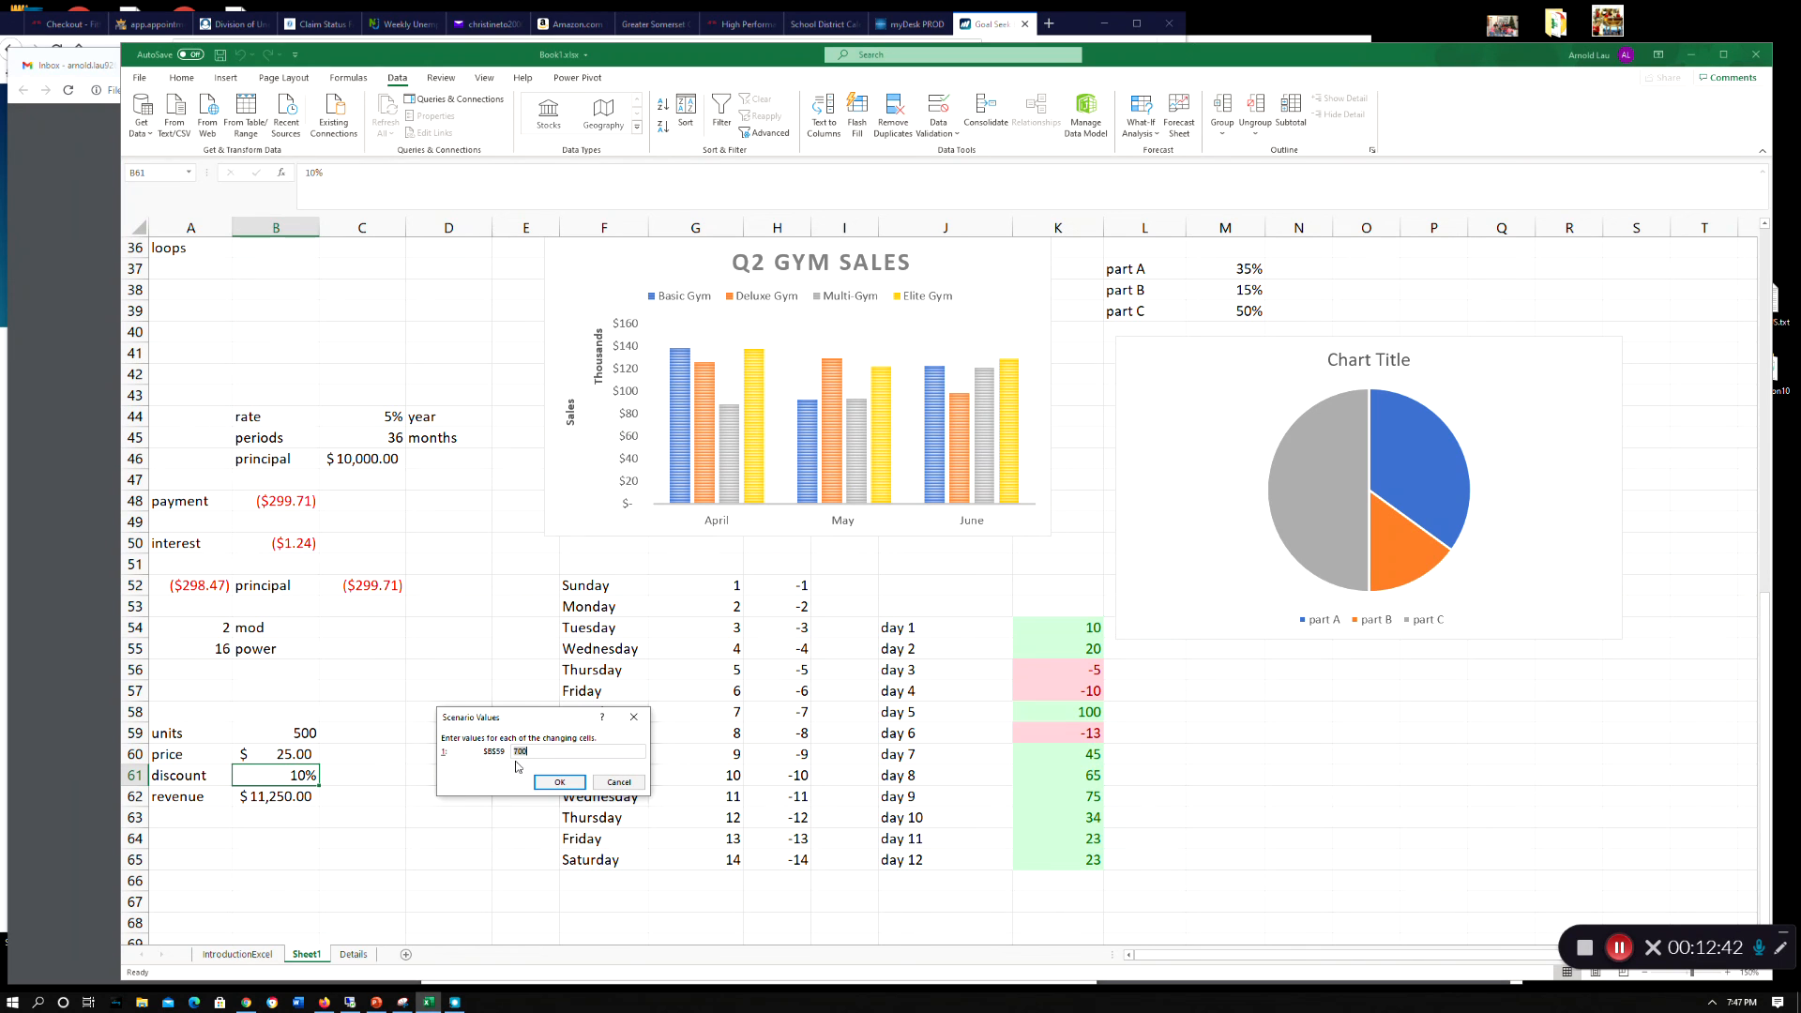
left_click(559, 782)
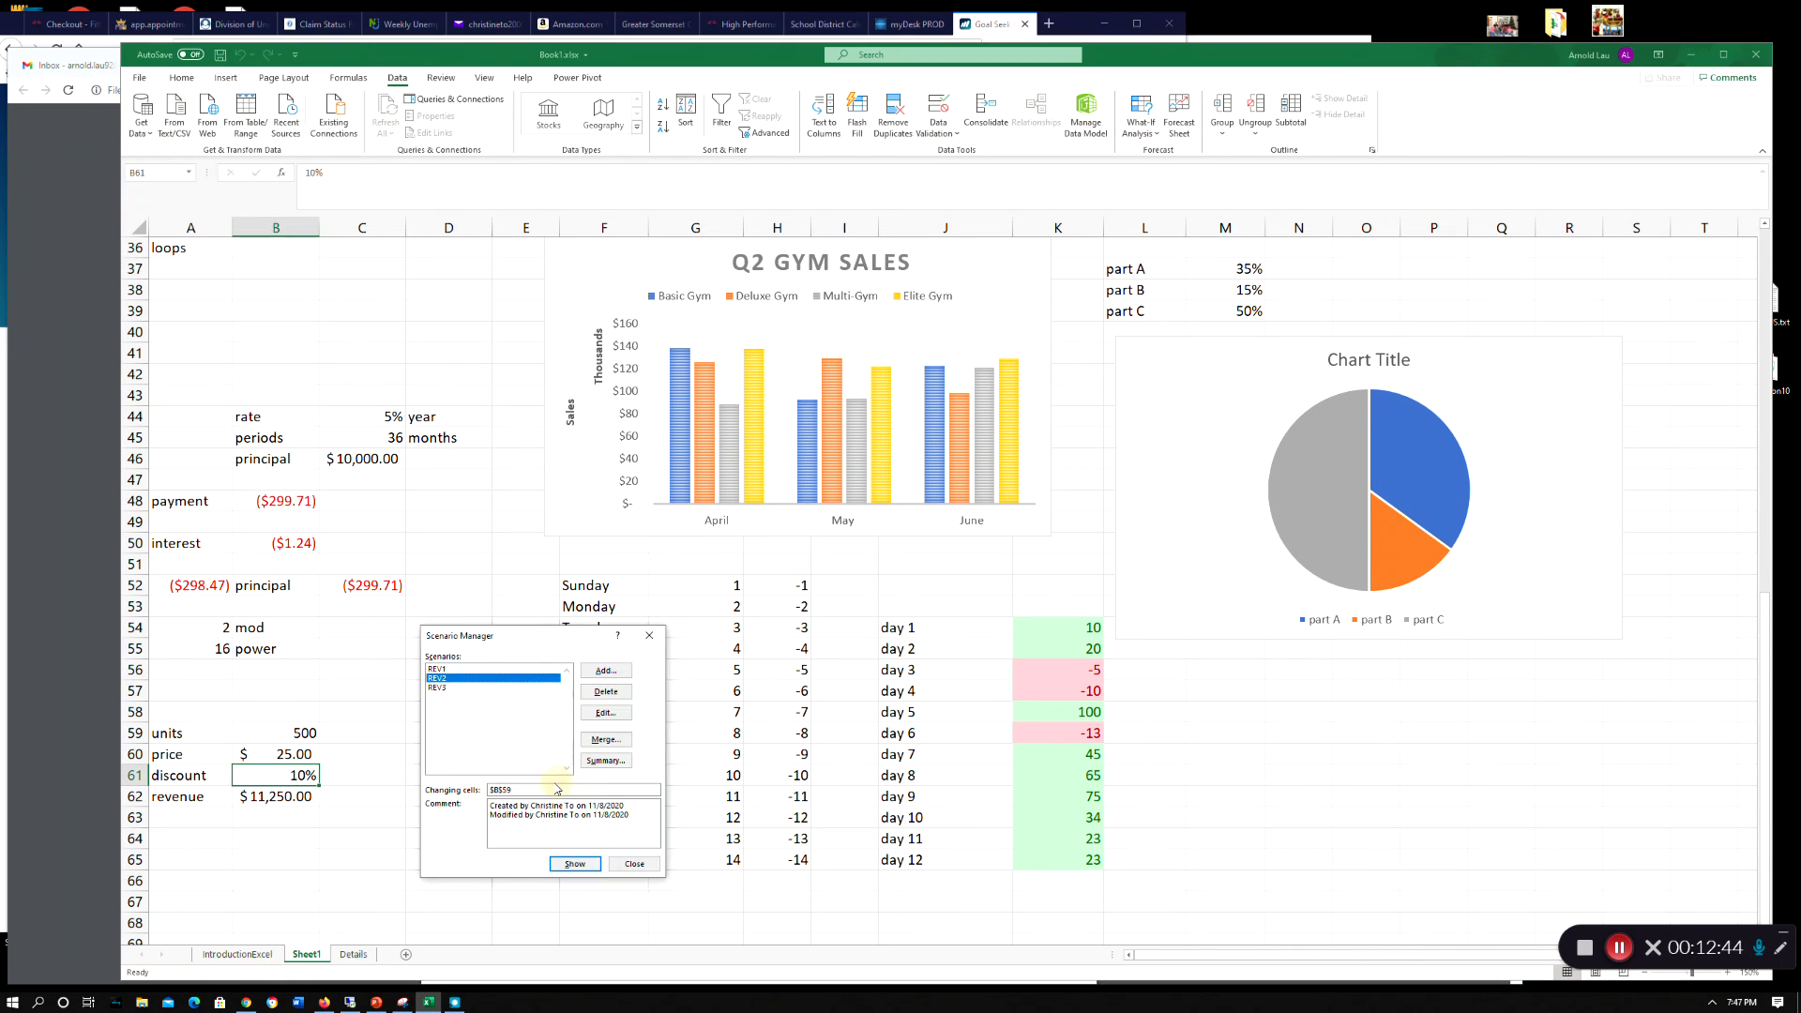
left_click(461, 689)
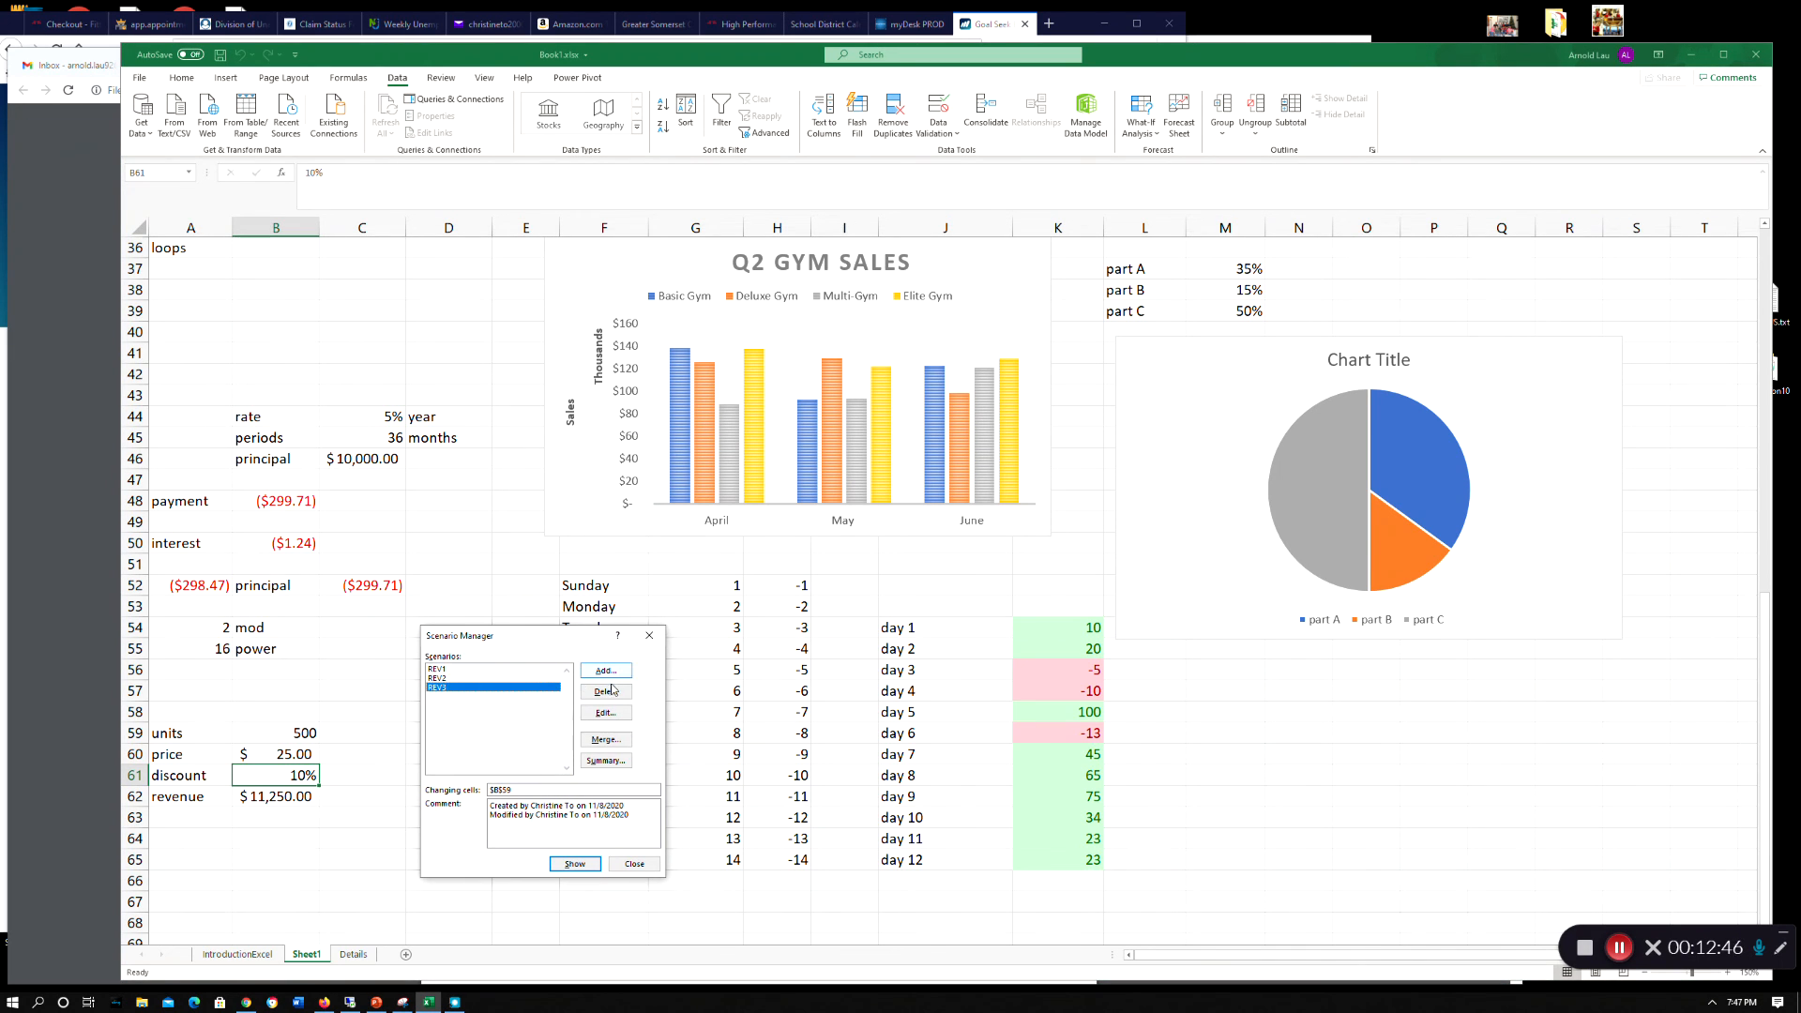
left_click(606, 713)
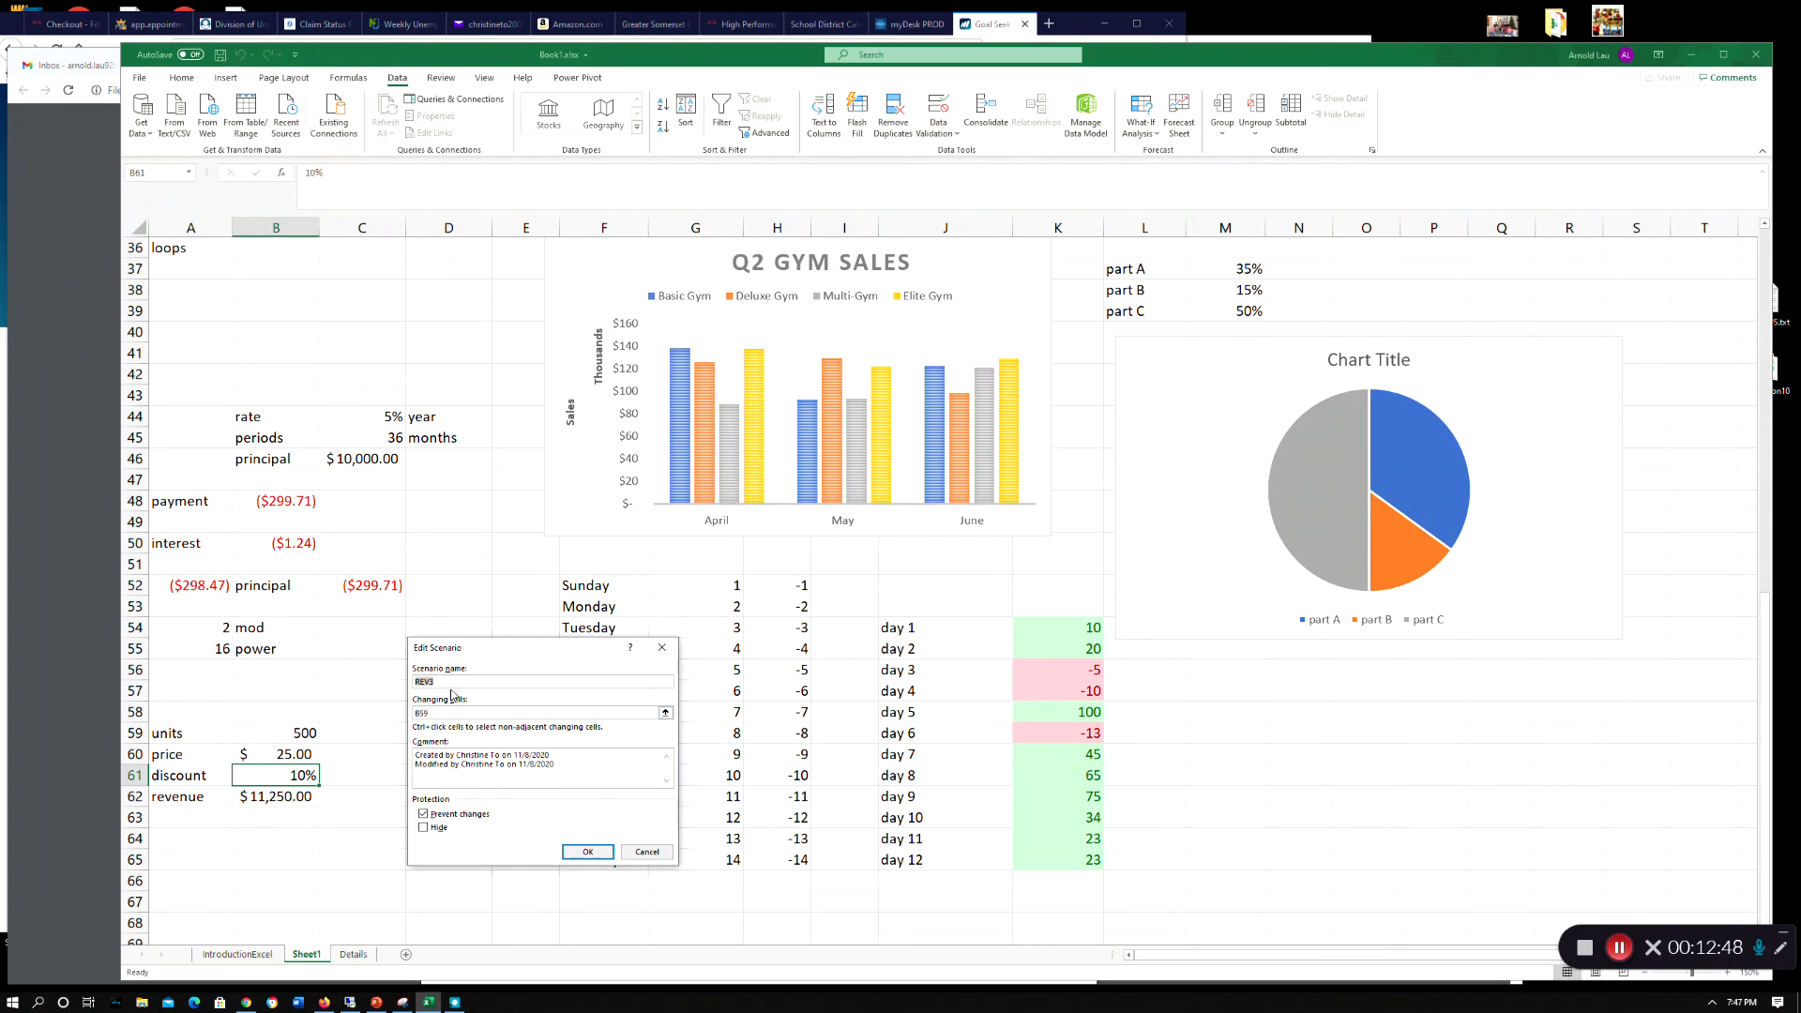
left_click(589, 854)
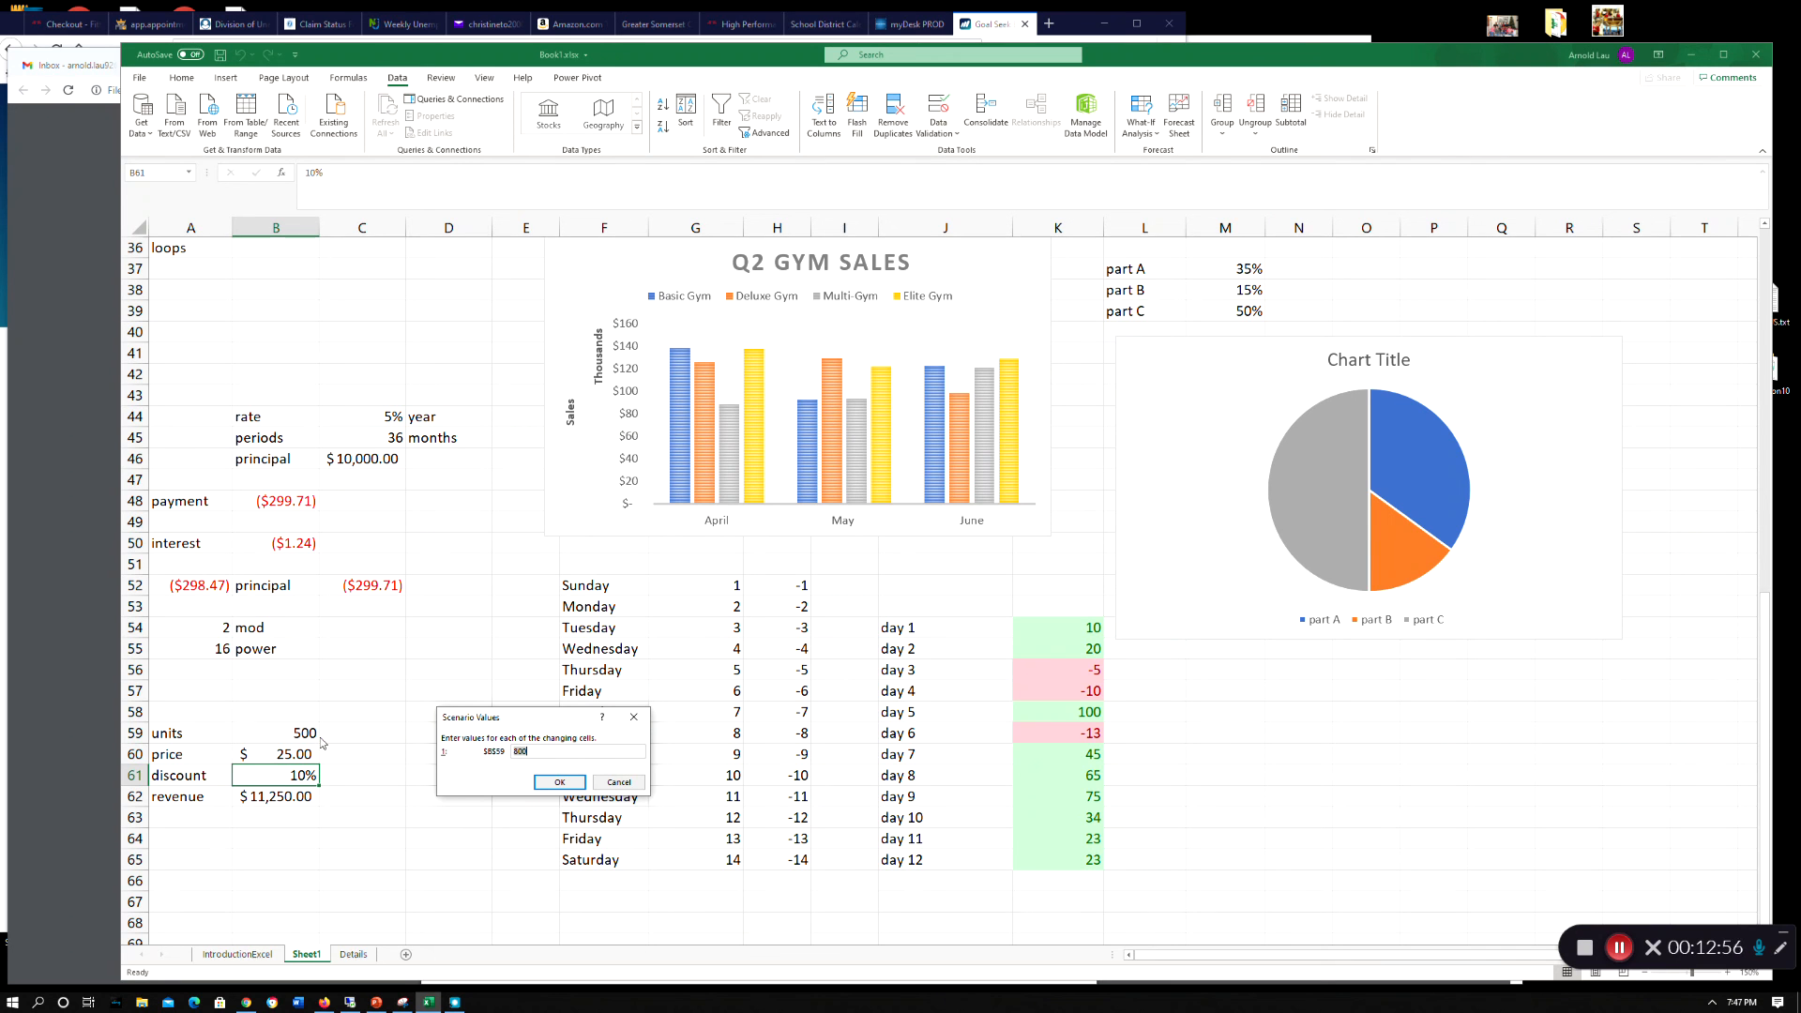
left_click(556, 781)
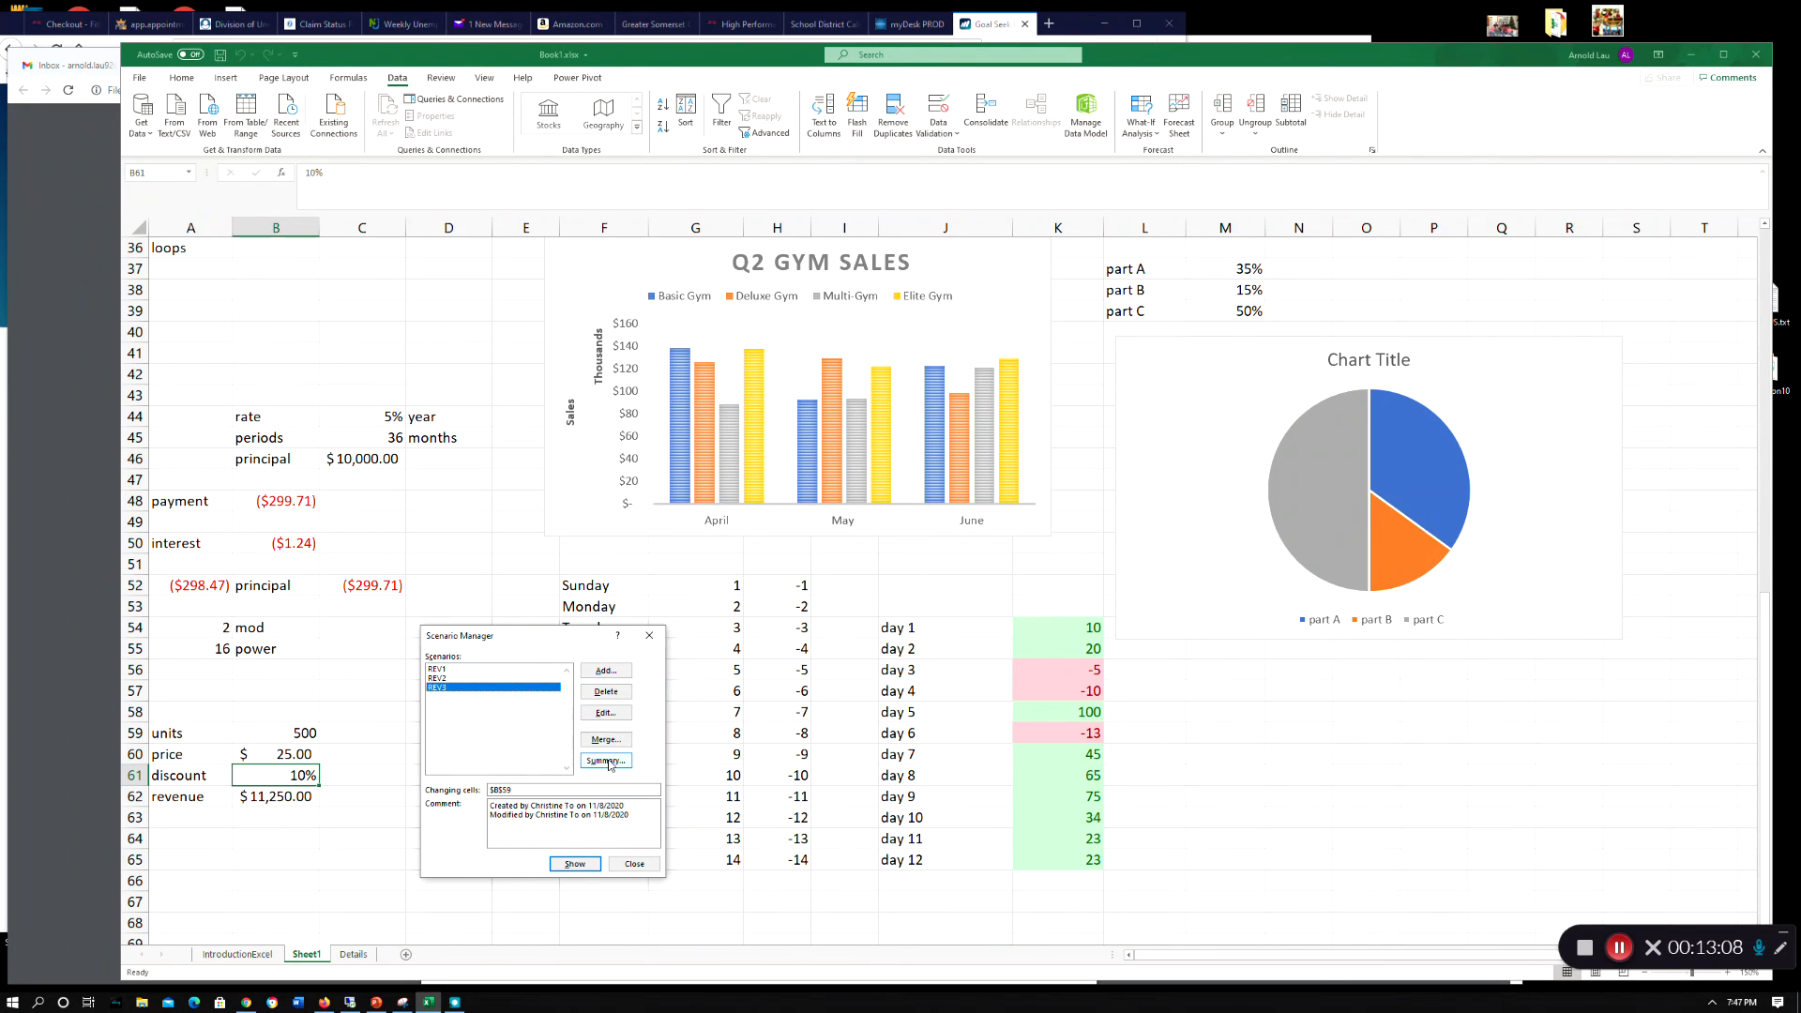
- Generate a scenario summary report with B62 as the result cell
left_click(607, 761)
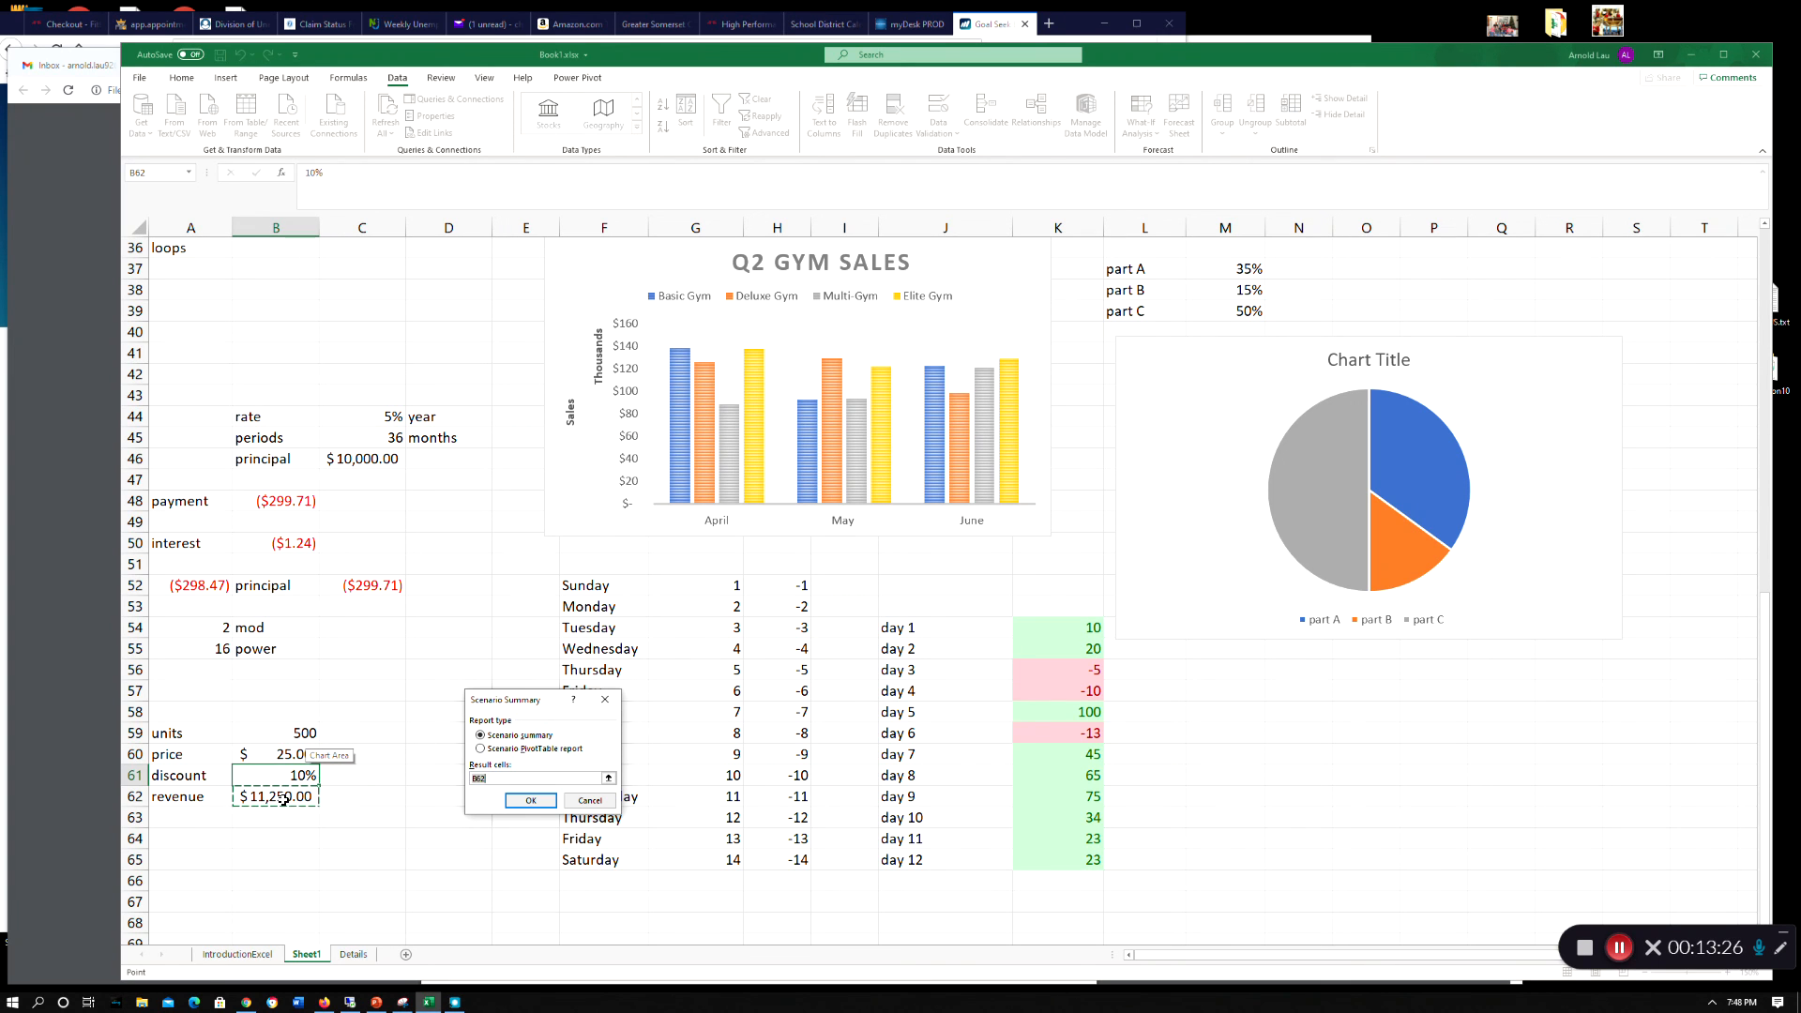
left_click(526, 801)
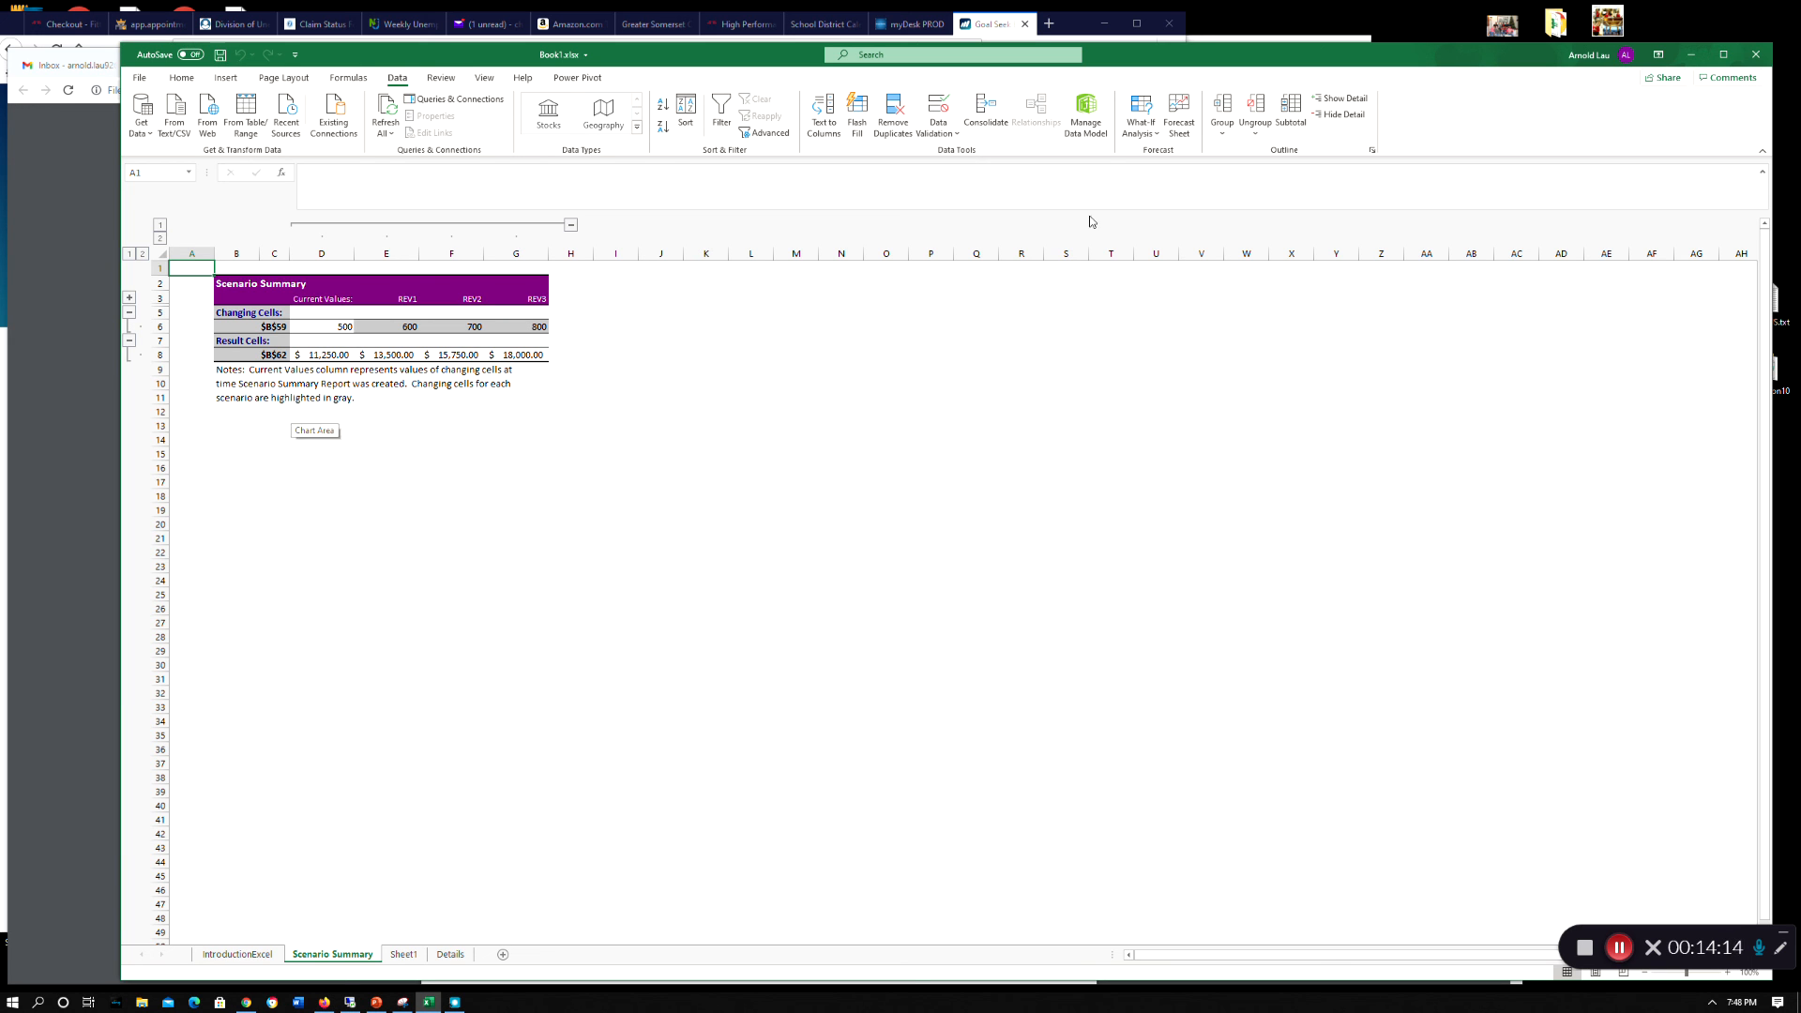
- Delete the Scenario Summary sheet
right_click(351, 952)
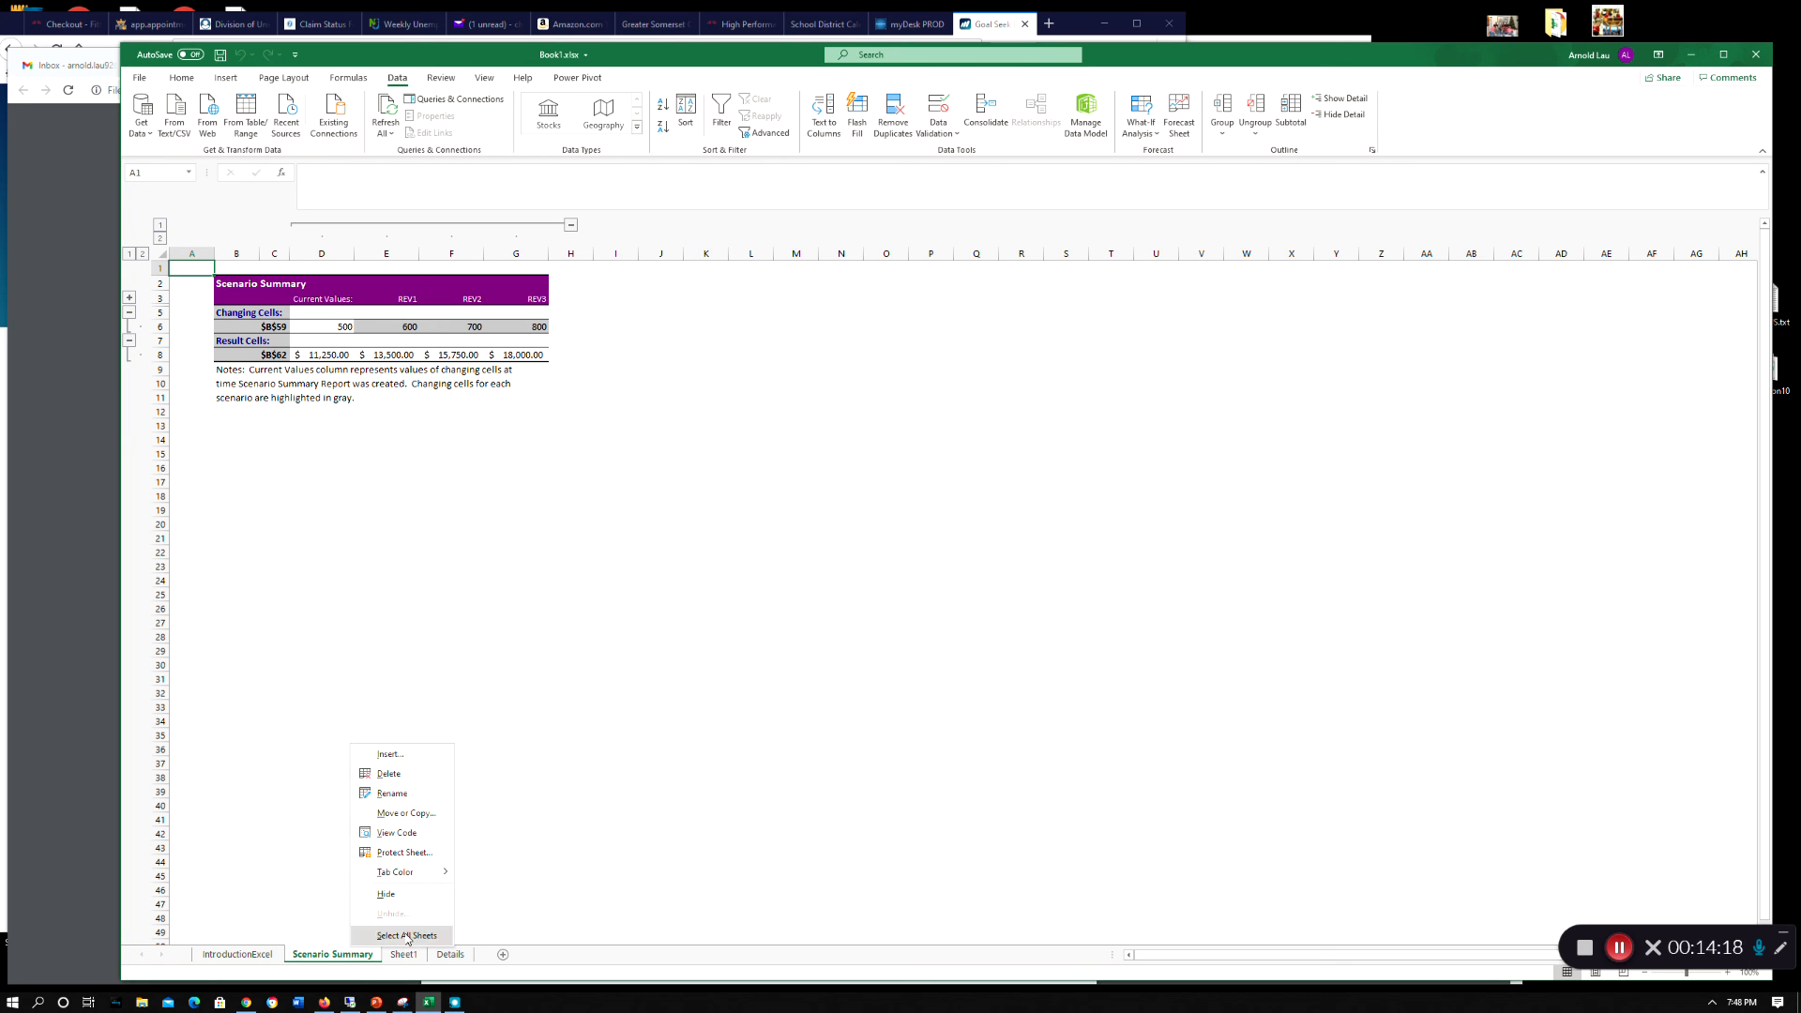
left_click(423, 781)
left_click(876, 540)
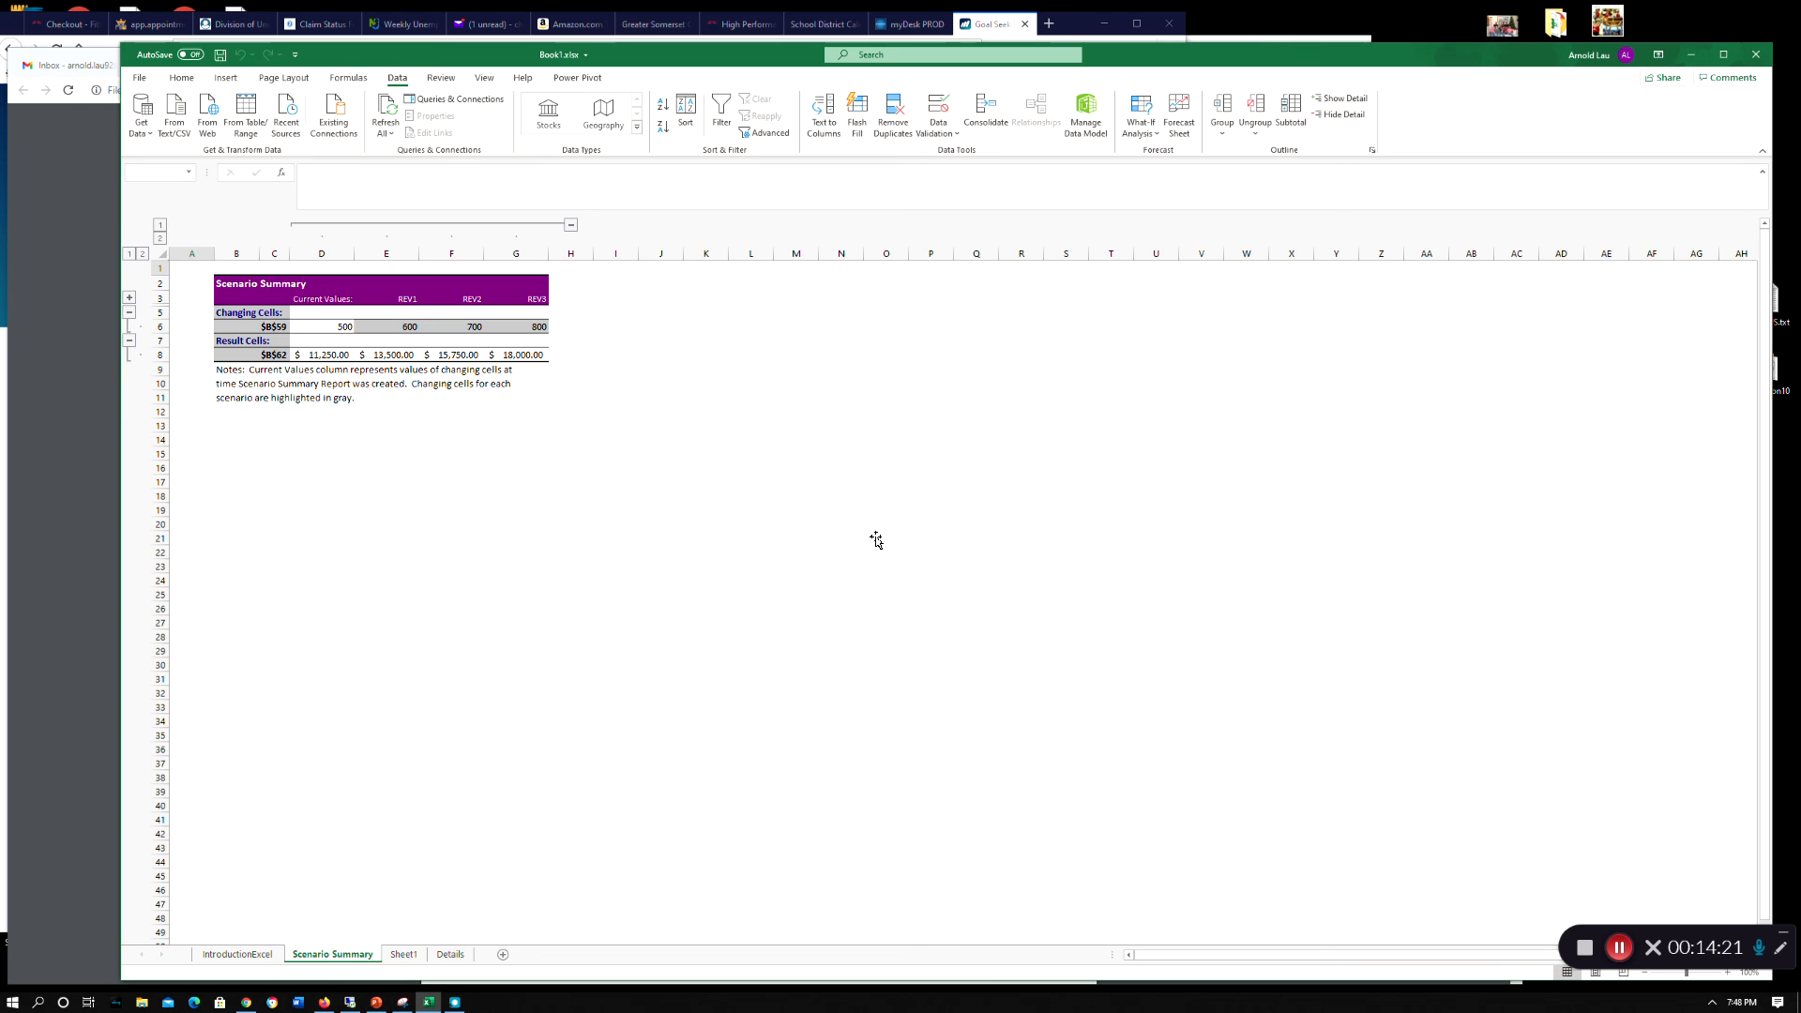